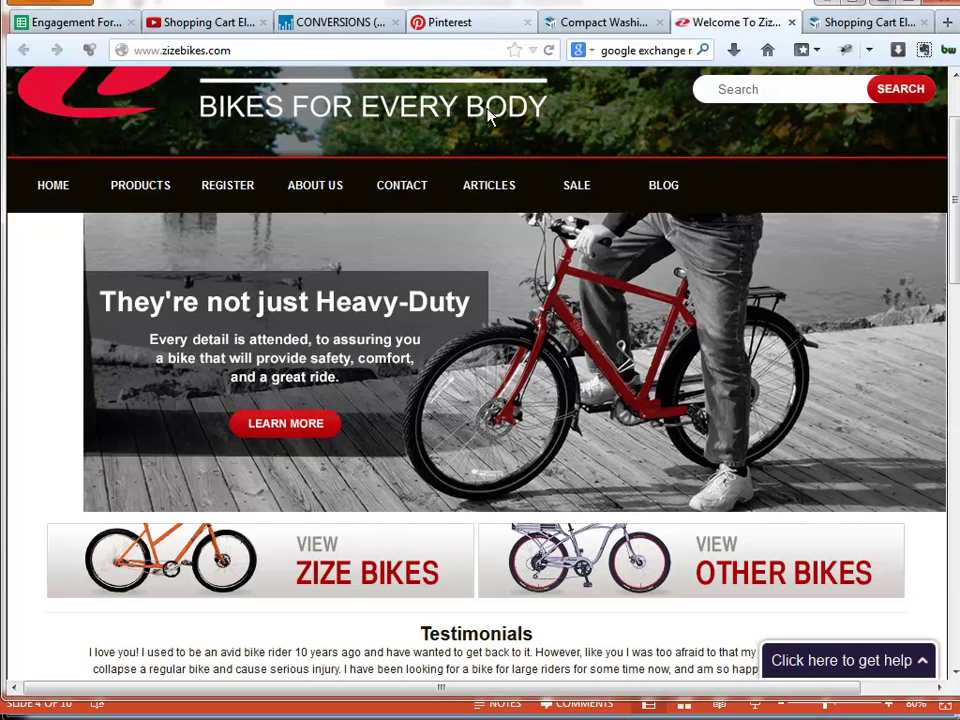
Switch to Shopping Cart Elite and examine the PoorSalesCopy and PoorProductSelection slices of the Visitor Behavior report's Issues chart.
scroll(493, 561, down, 4)
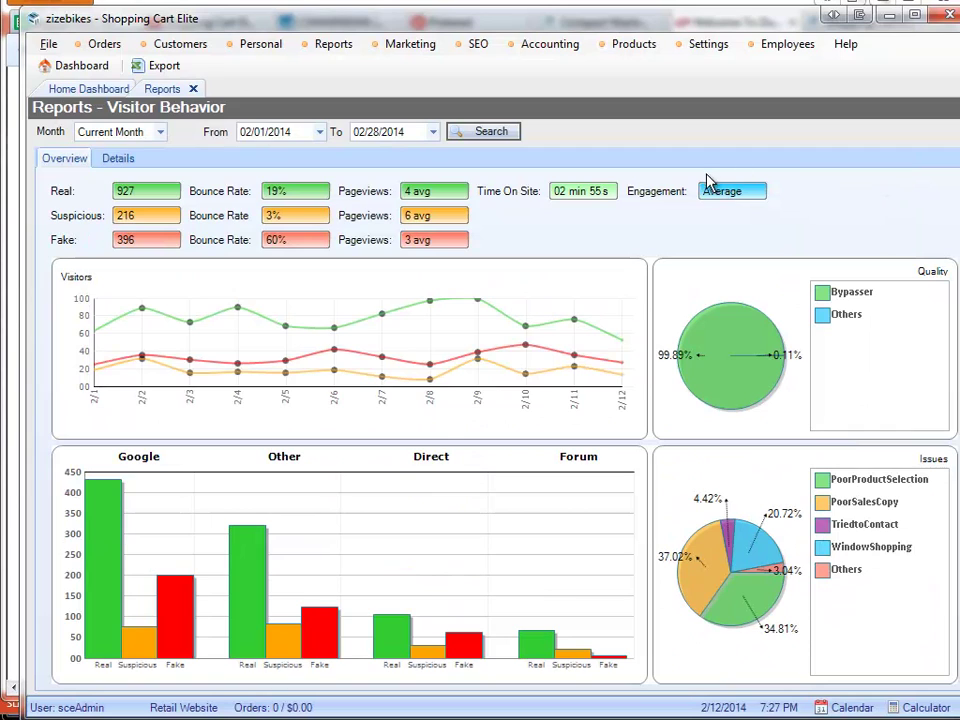
mouse_move(773, 611)
mouse_move(683, 580)
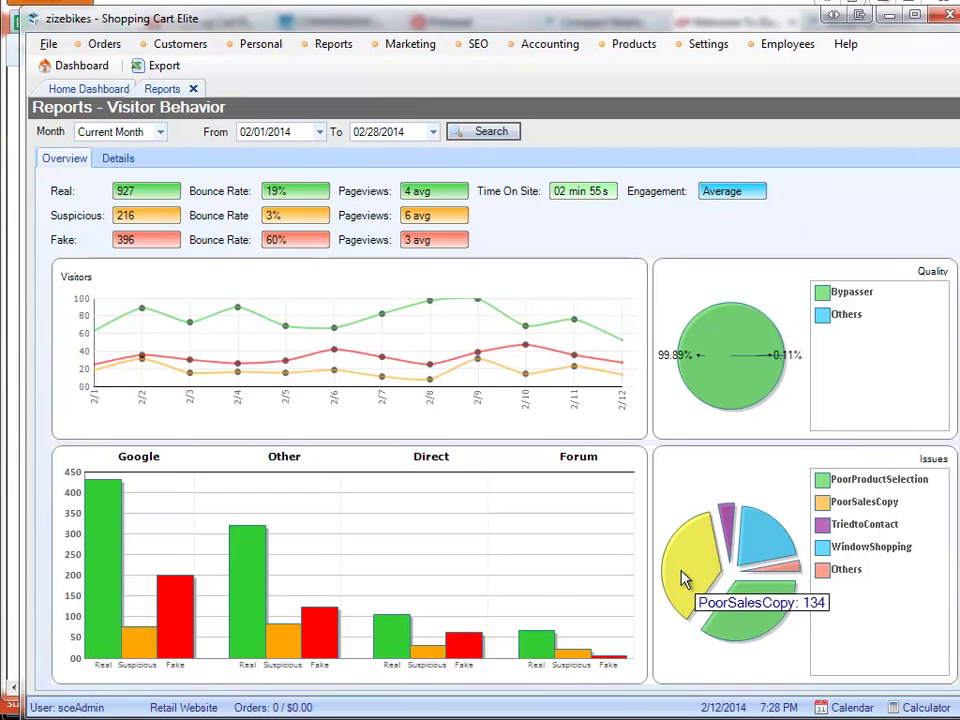
mouse_move(745, 622)
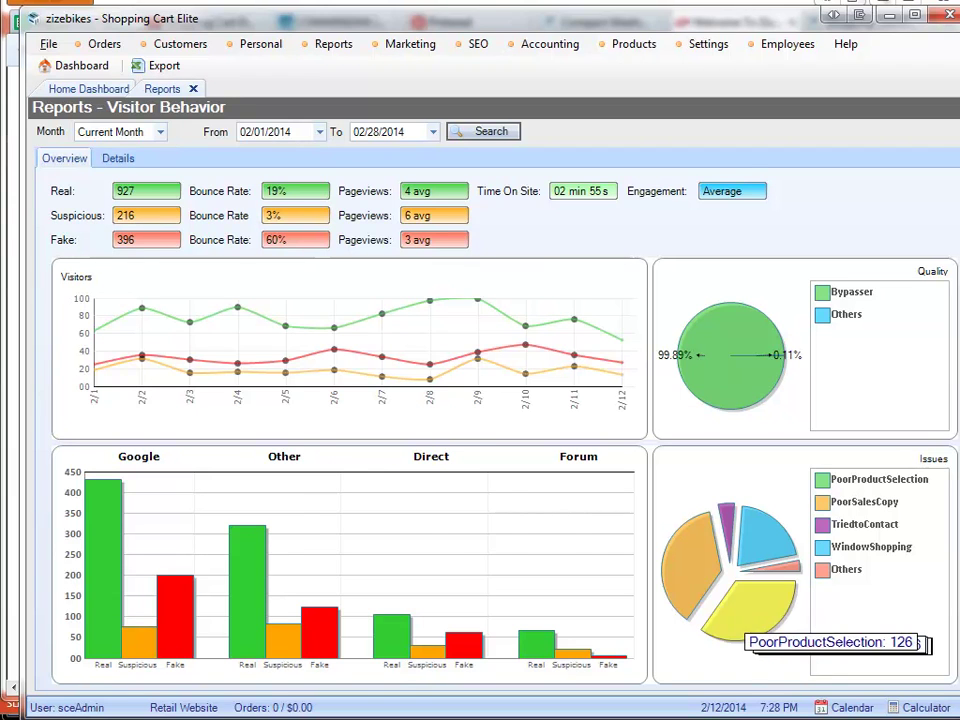
Open the detailed visitor list of the Visitor Behavior report and look over its Campaign and Engage filters.
key(alt+Tab)
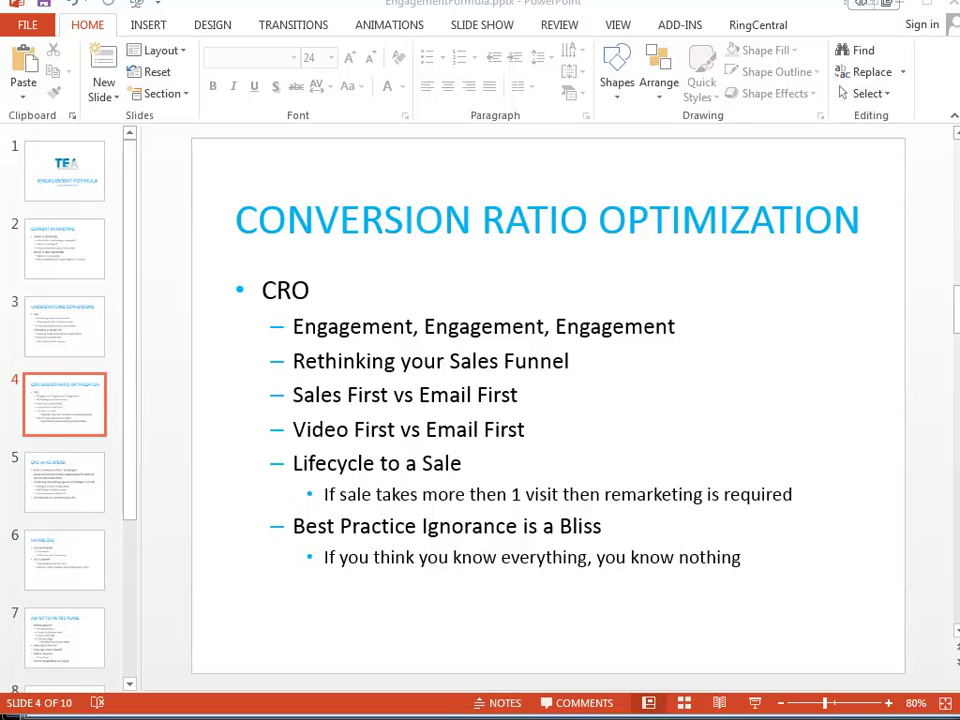
key(alt+Tab)
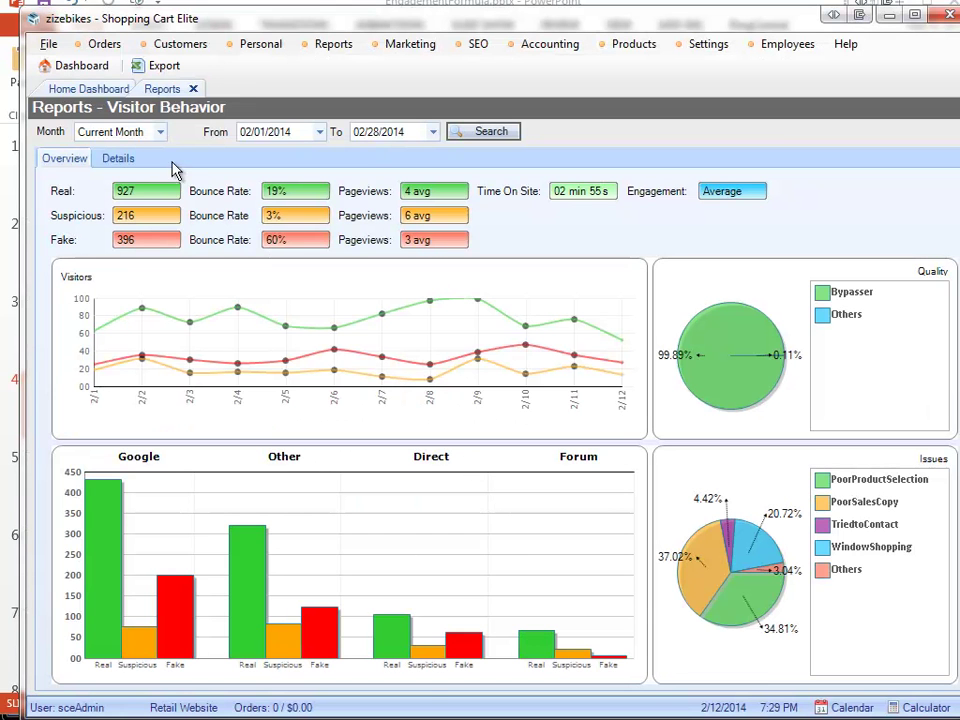
click(115, 158)
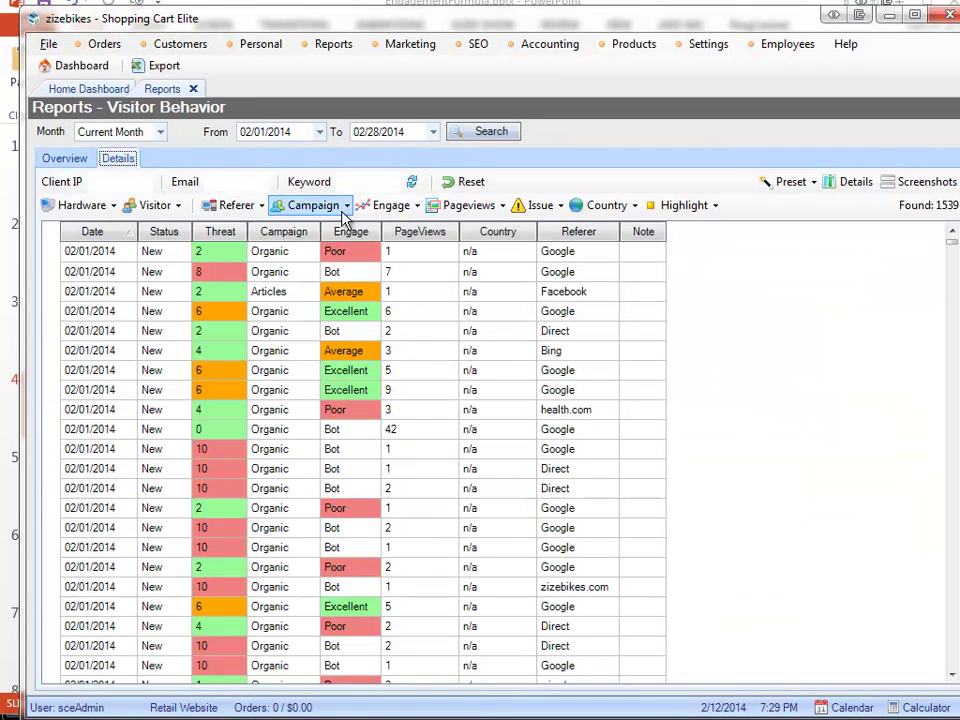
click(318, 205)
click(390, 205)
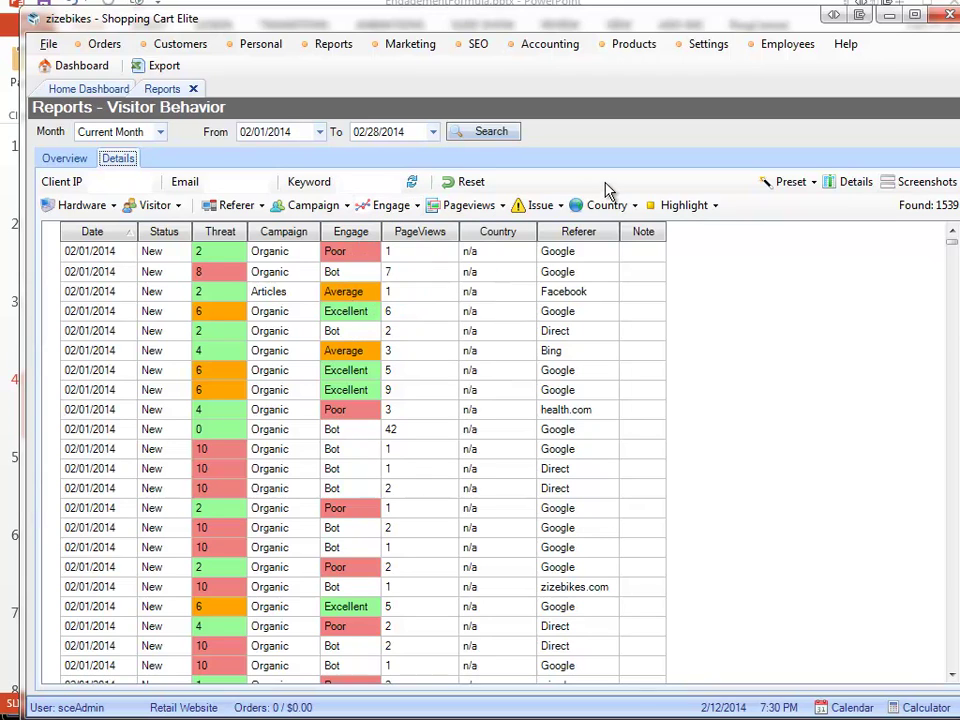
Return to the report's overview and inspect the sales copy and product selection slices of the Issues chart.
click(84, 164)
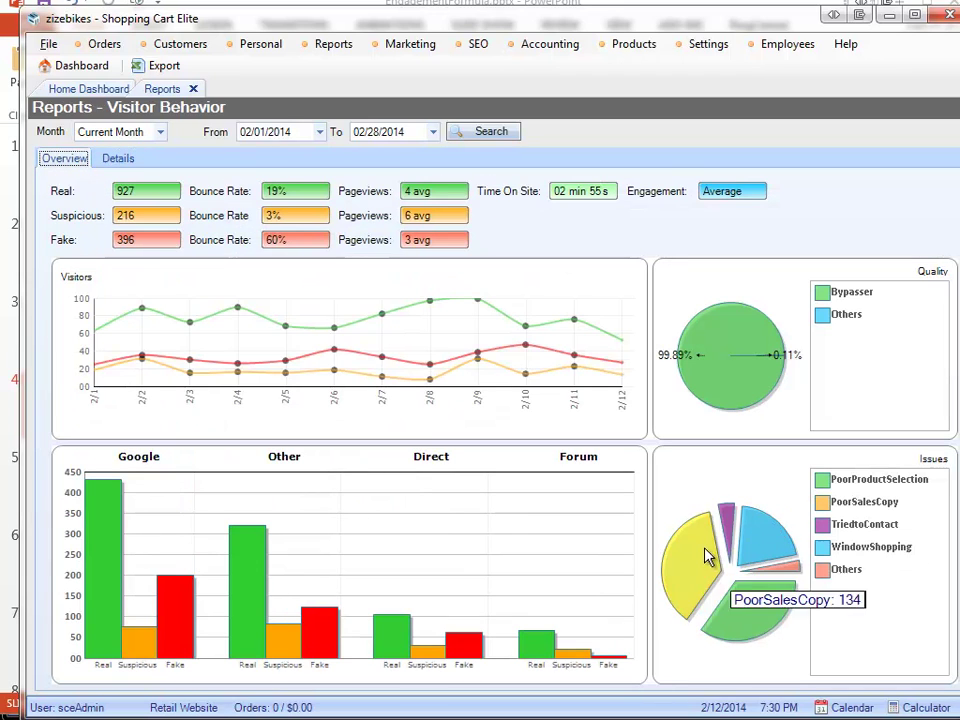
click(745, 548)
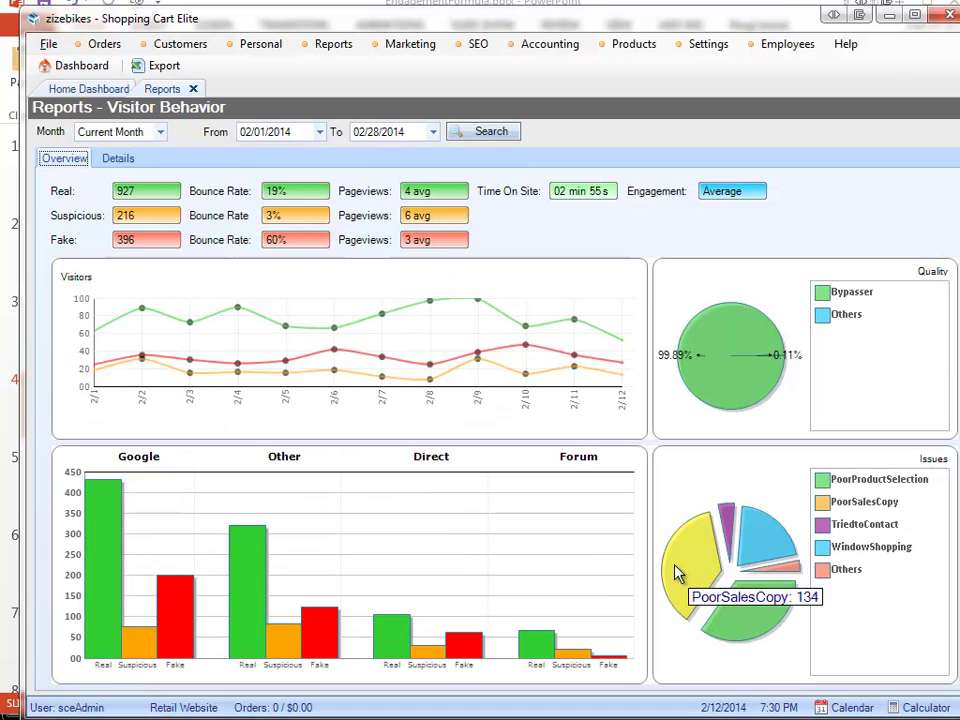
mouse_move(731, 623)
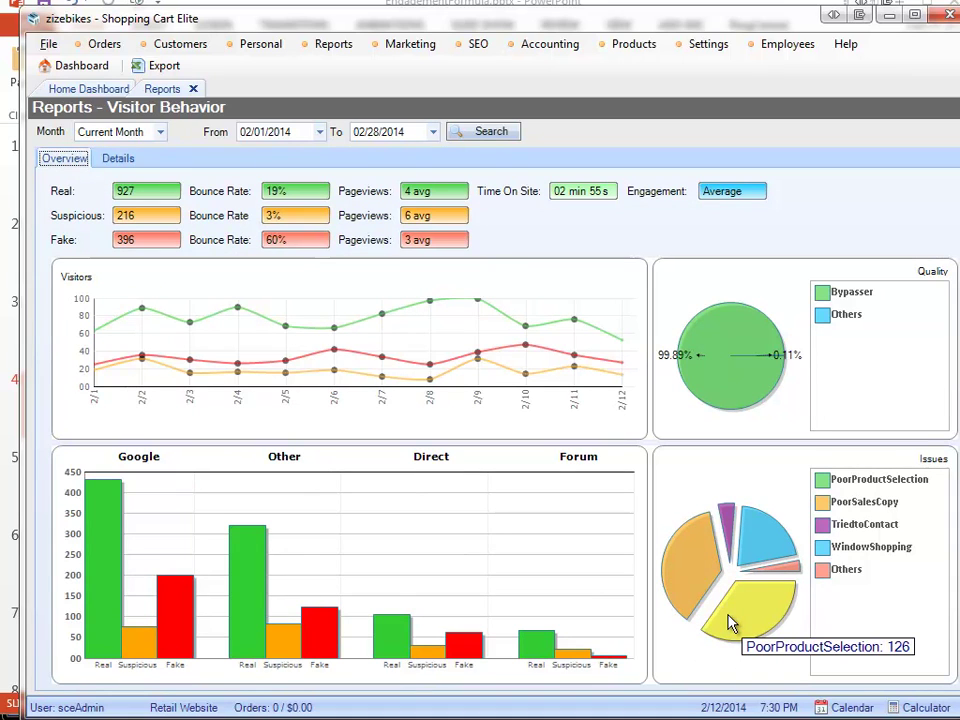
Switch to PowerPoint and view the Conversion Ratio Optimization bullet list on slide 4.
key(alt+Tab)
click(497, 425)
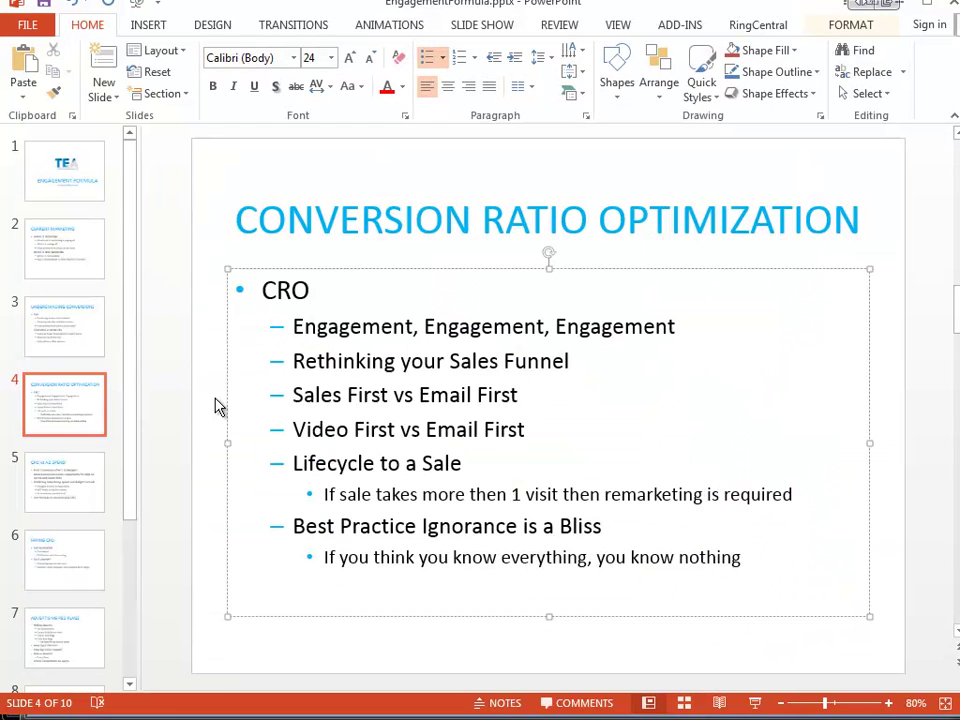
click(184, 416)
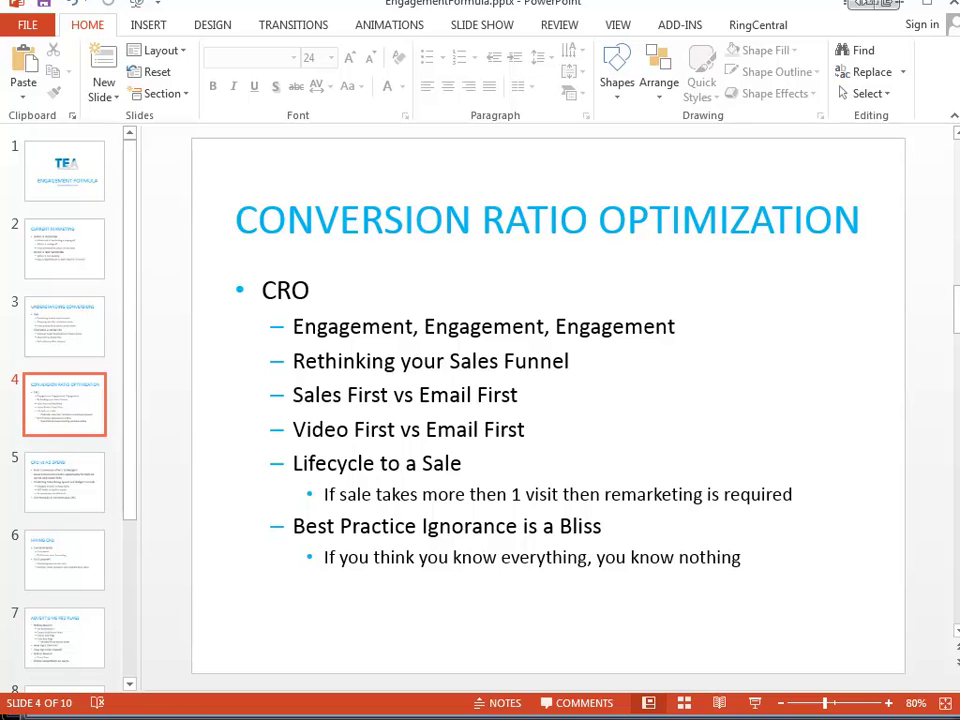
Check the Engage filter in Shopping Cart Elite's detailed visitor list and return to the Conversion Ratio Optimization slide in PowerPoint.
key(alt+Tab)
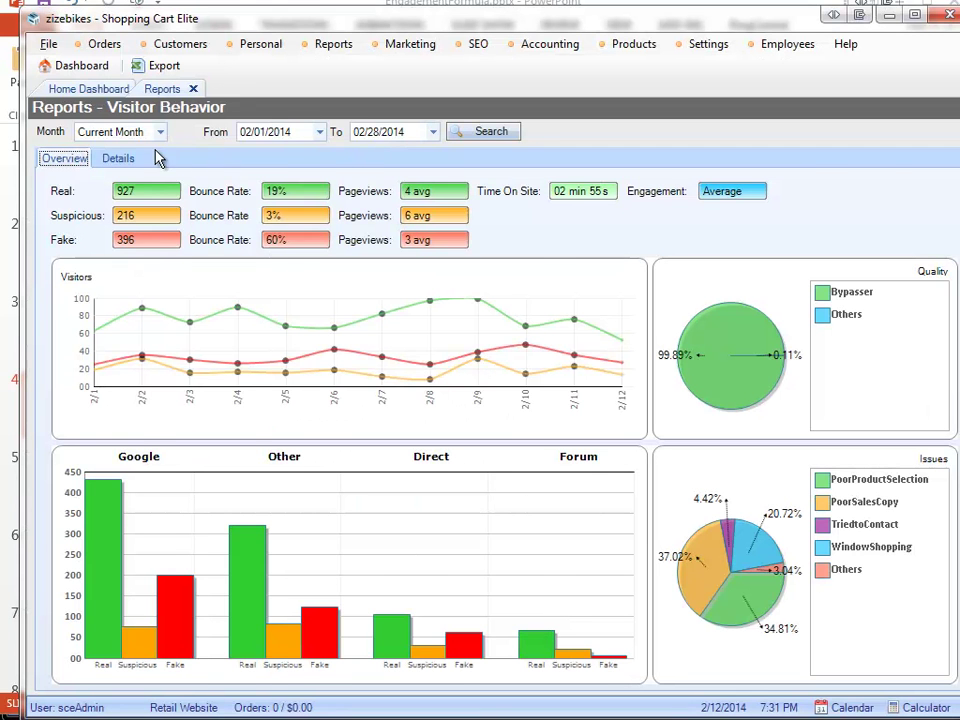
click(118, 158)
click(310, 205)
click(390, 205)
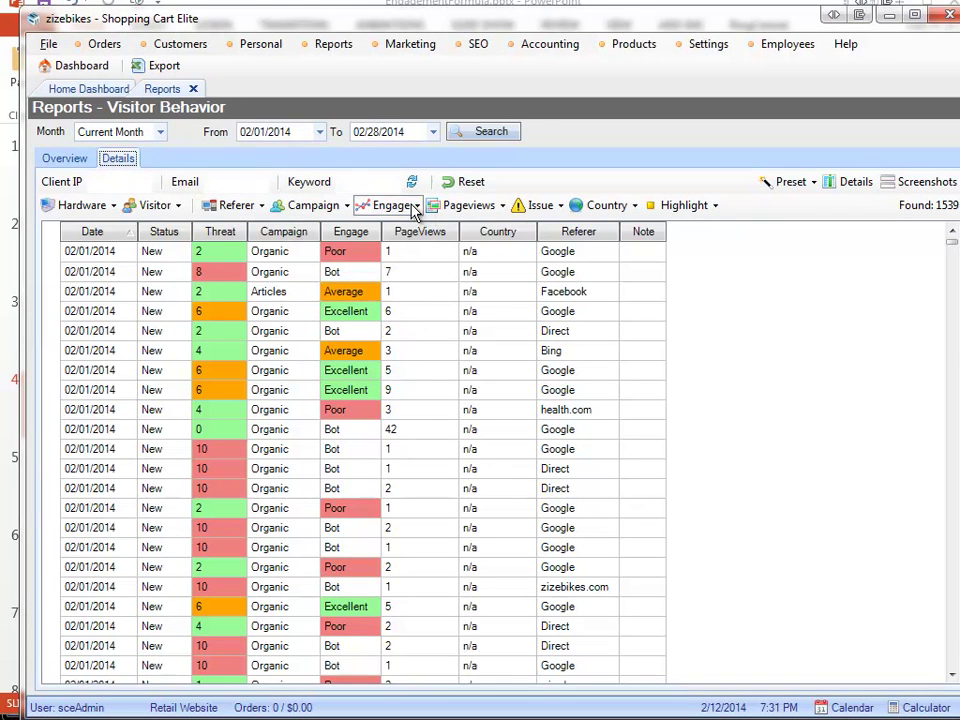
click(390, 205)
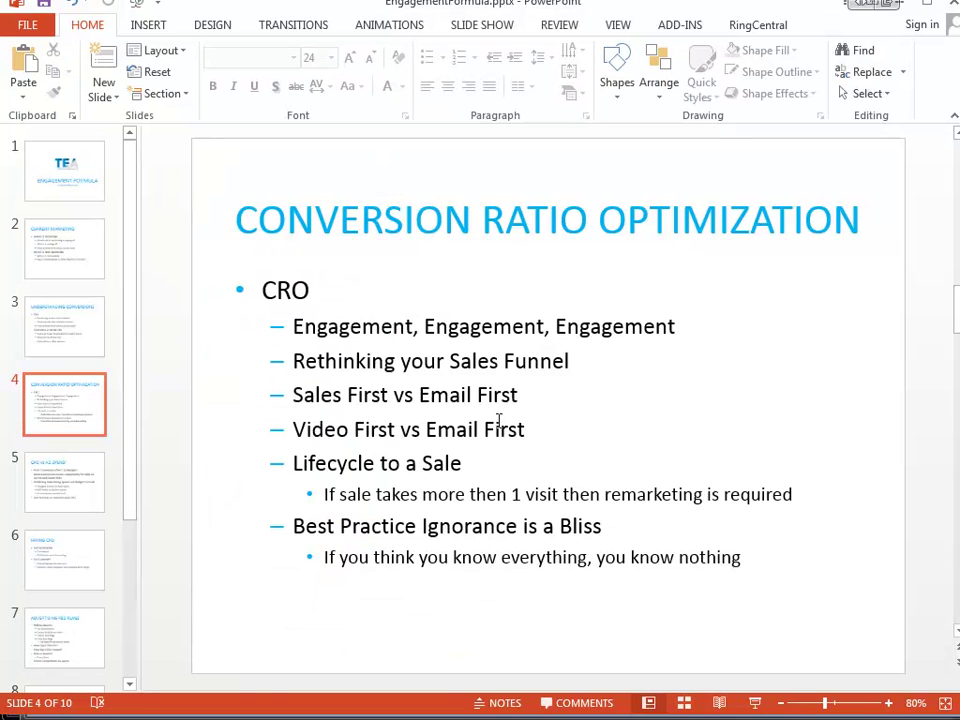
click(519, 398)
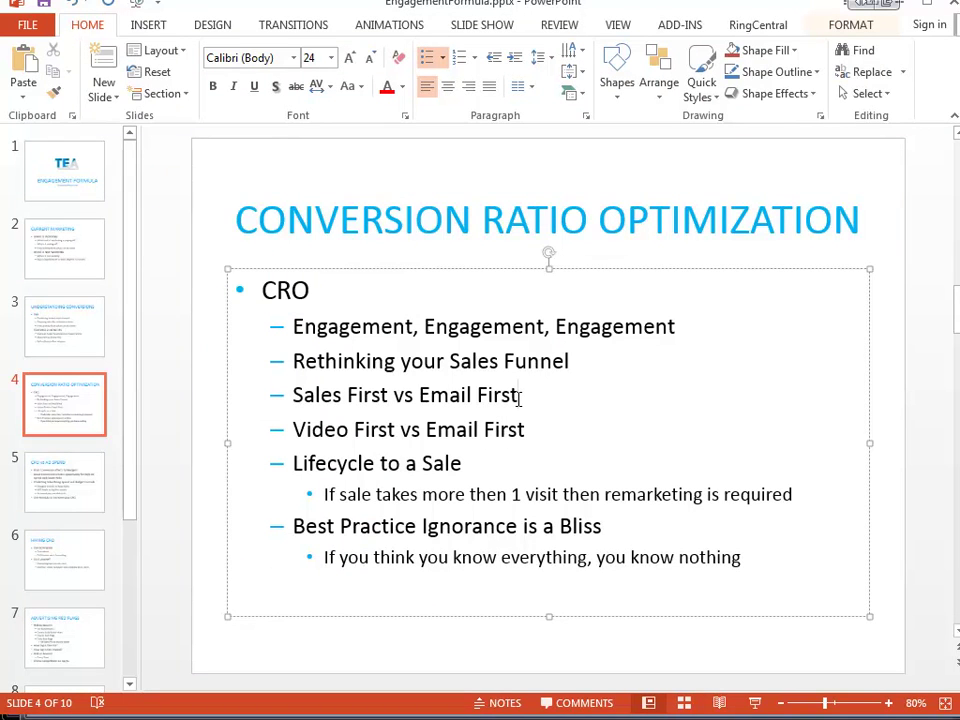
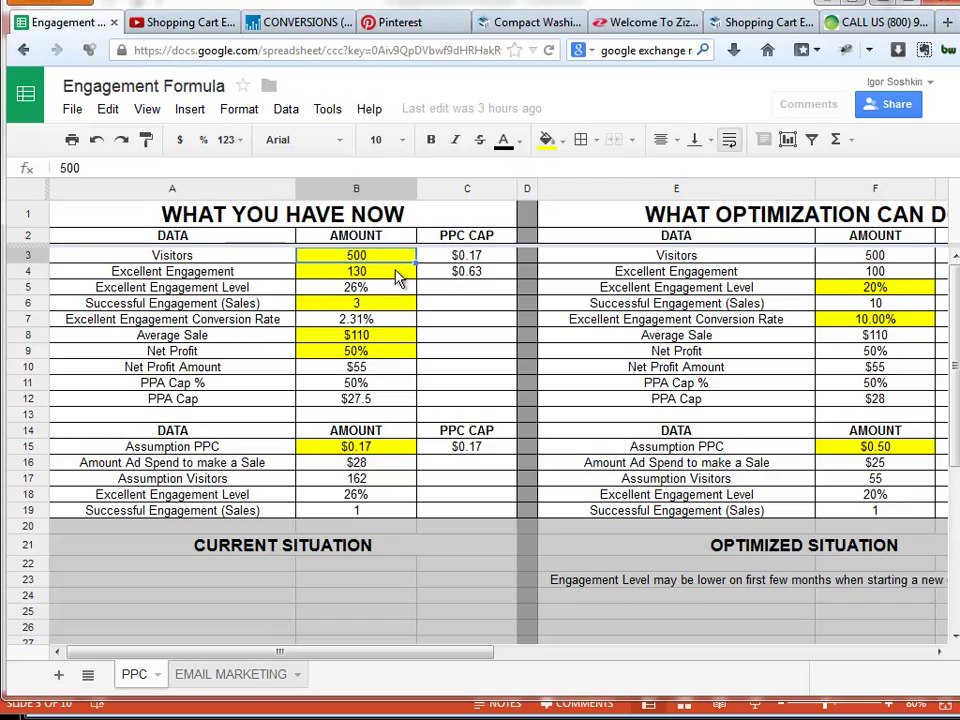
Place the Shopping Cart Elite window beside the spreadsheet and run the Visitor Behavior report from 02/01/2014 to 02/11/2014.
key(alt+Tab)
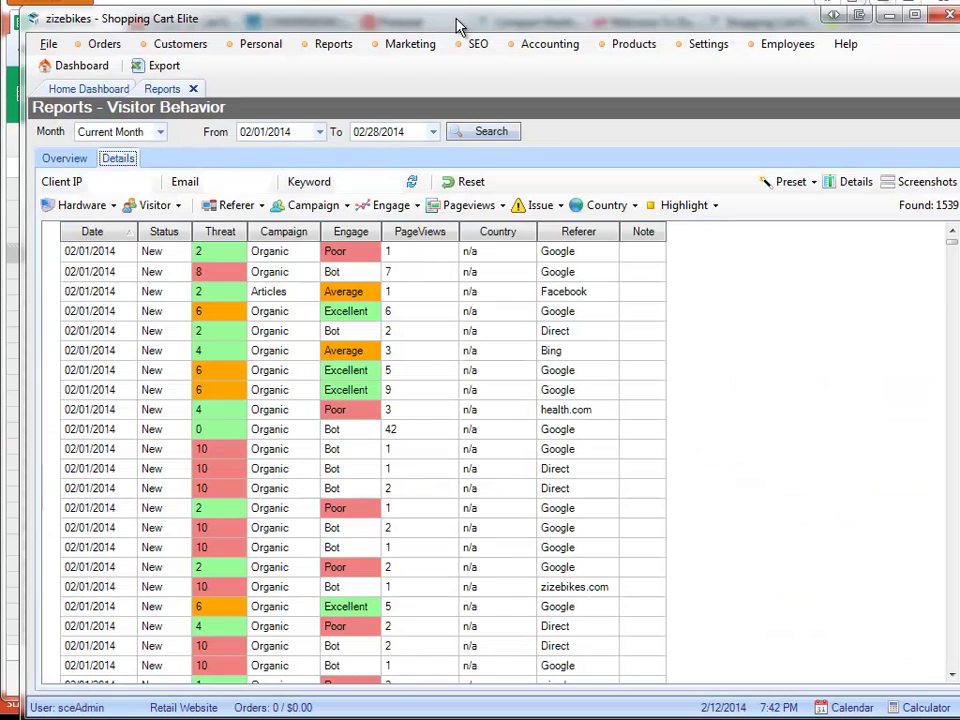
drag(456, 26, 816, 11)
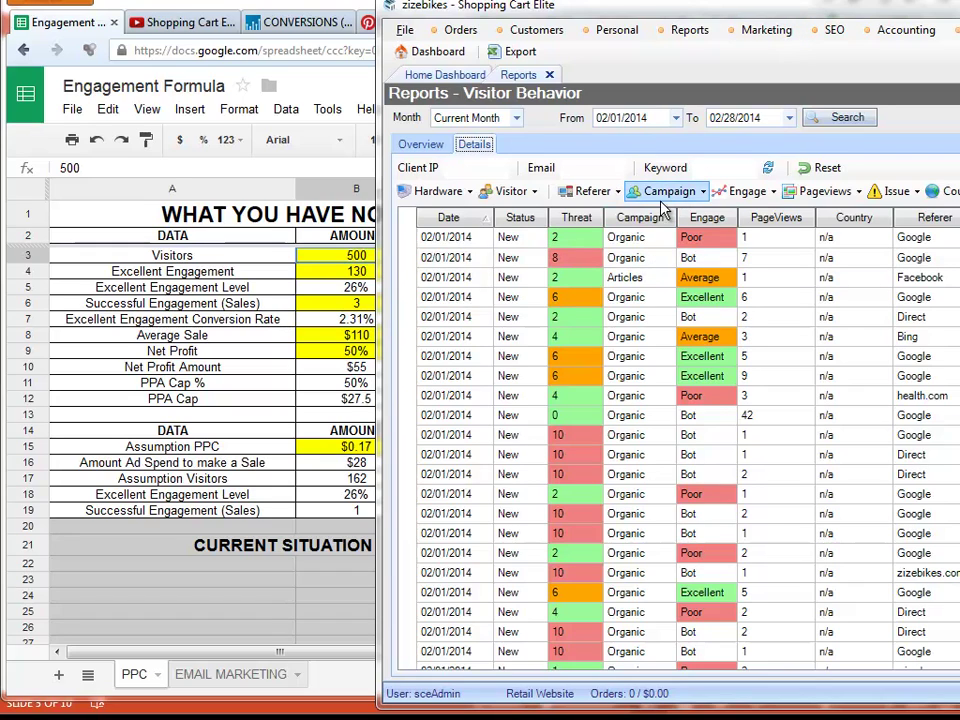
click(827, 168)
click(782, 118)
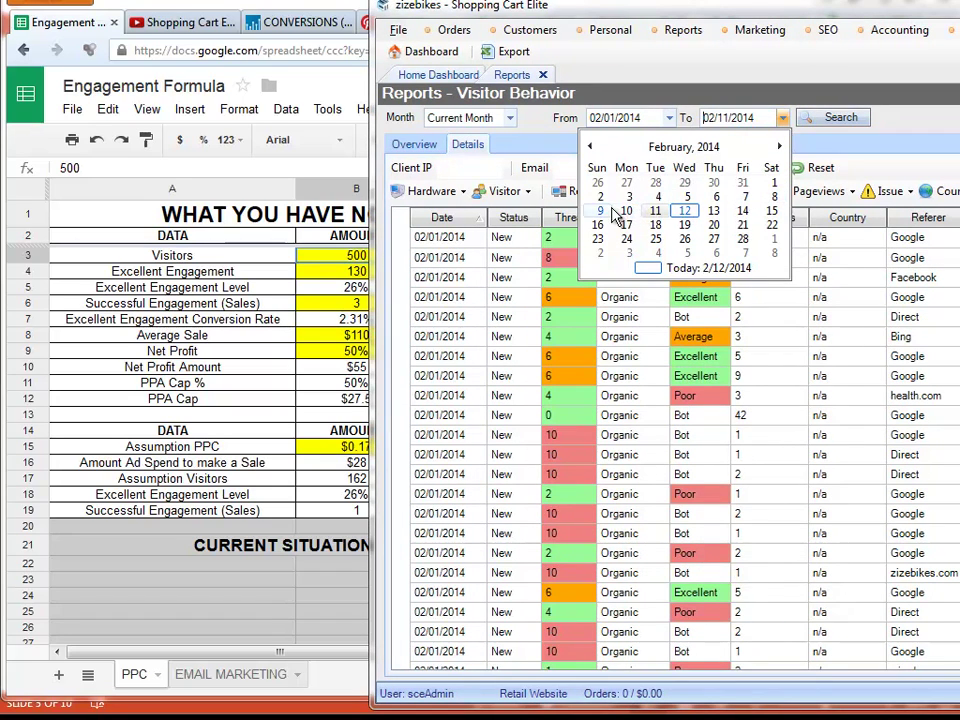
click(655, 212)
click(833, 120)
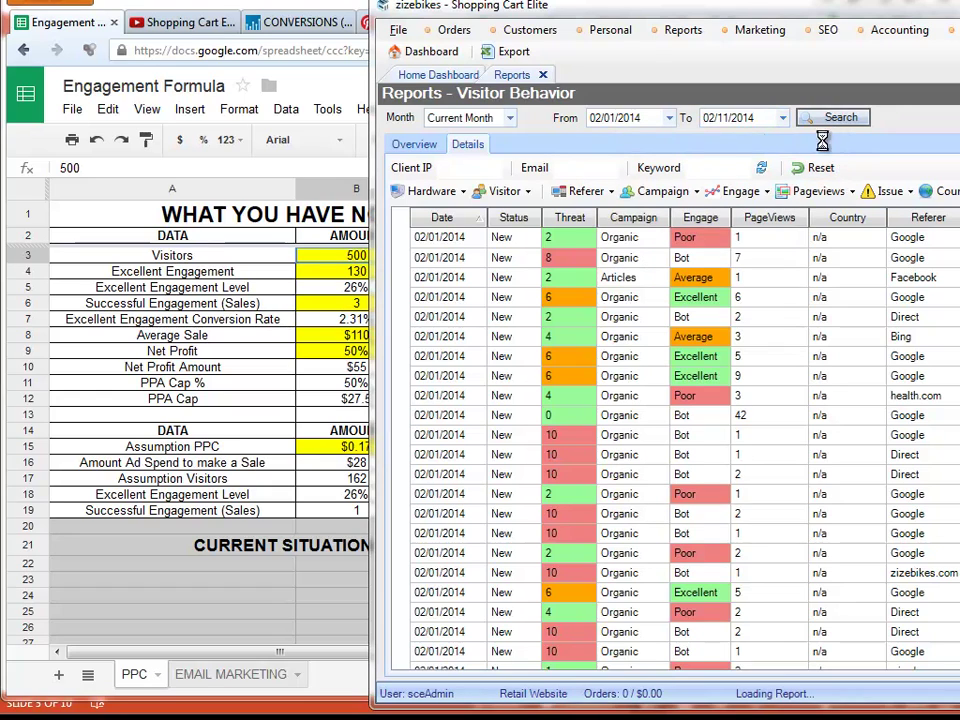
Check the real and suspicious visitor counts in the report's overview and set Visitors to 1077 in the What You Have Now table.
click(741, 191)
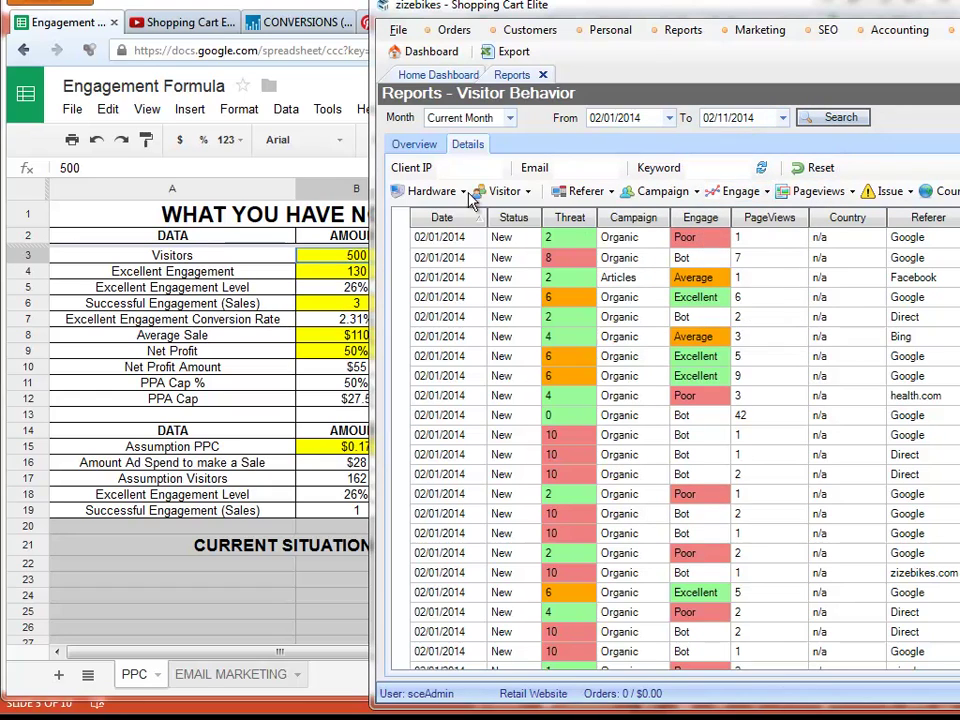
click(413, 145)
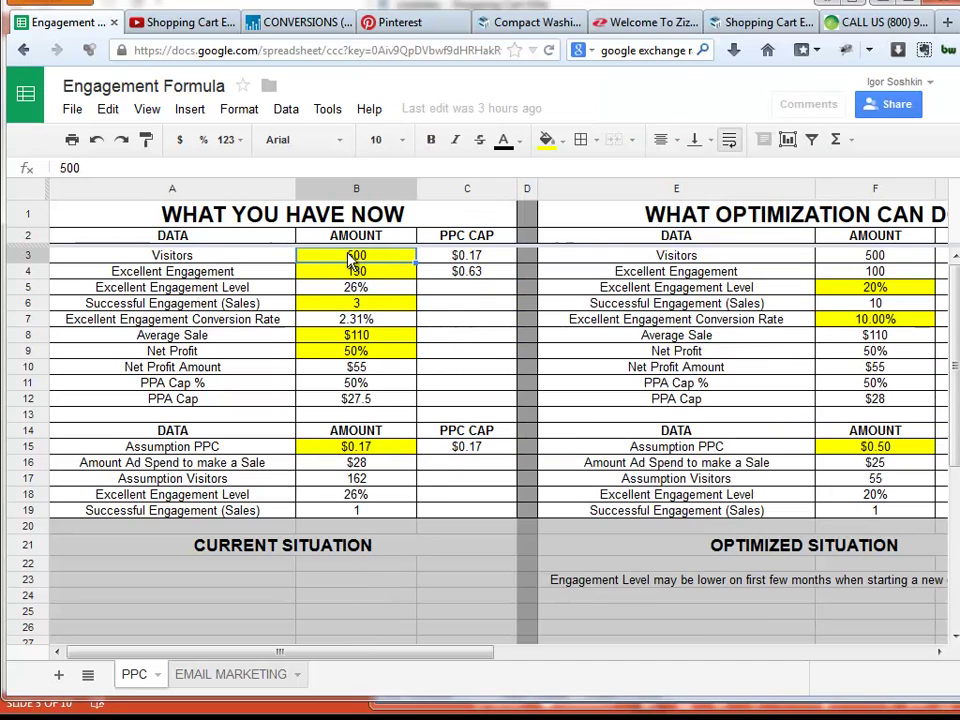
click(352, 258)
text(10)
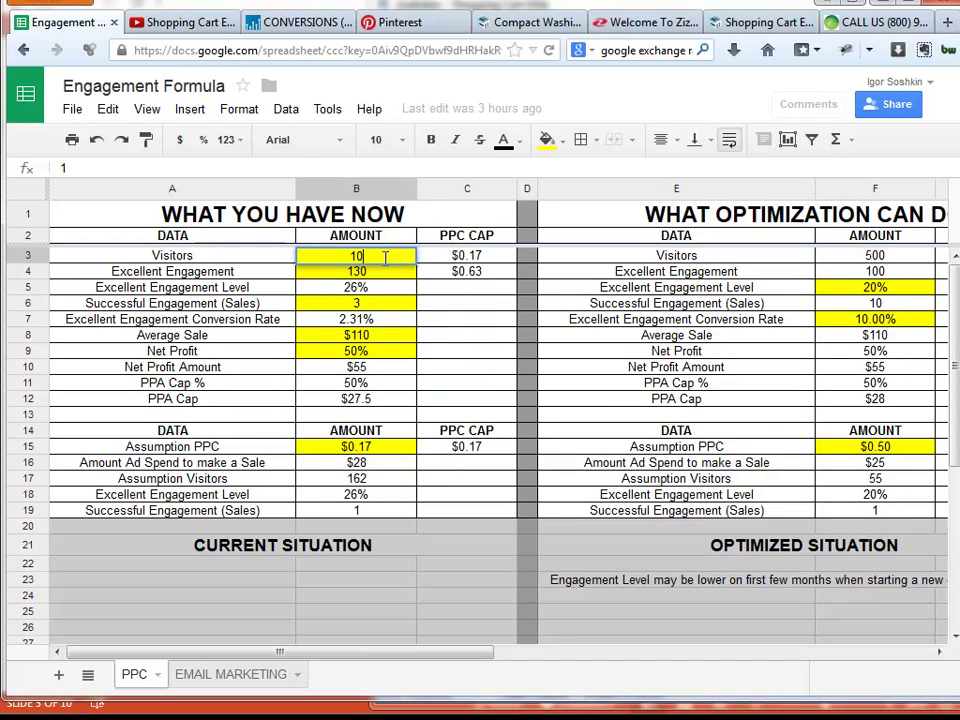
text(77)
key(Return)
Look up the Excellent count in the report's engagement filter and set Excellent Engagement to 352 in the What You Have Now table.
key(alt+Tab)
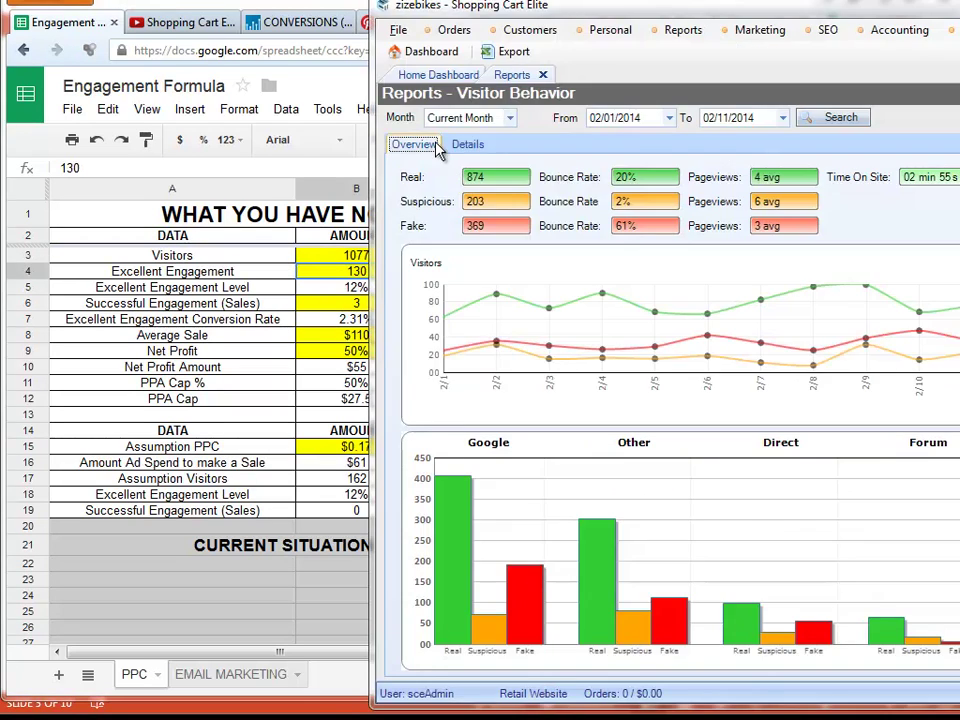
click(467, 144)
click(742, 191)
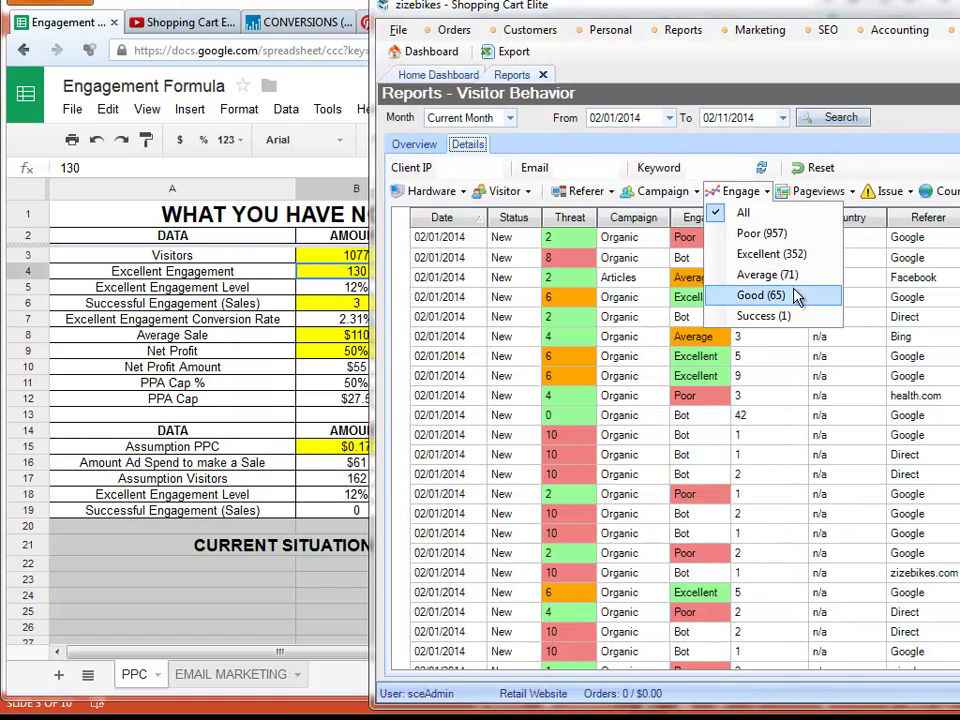
click(356, 271)
text(35)
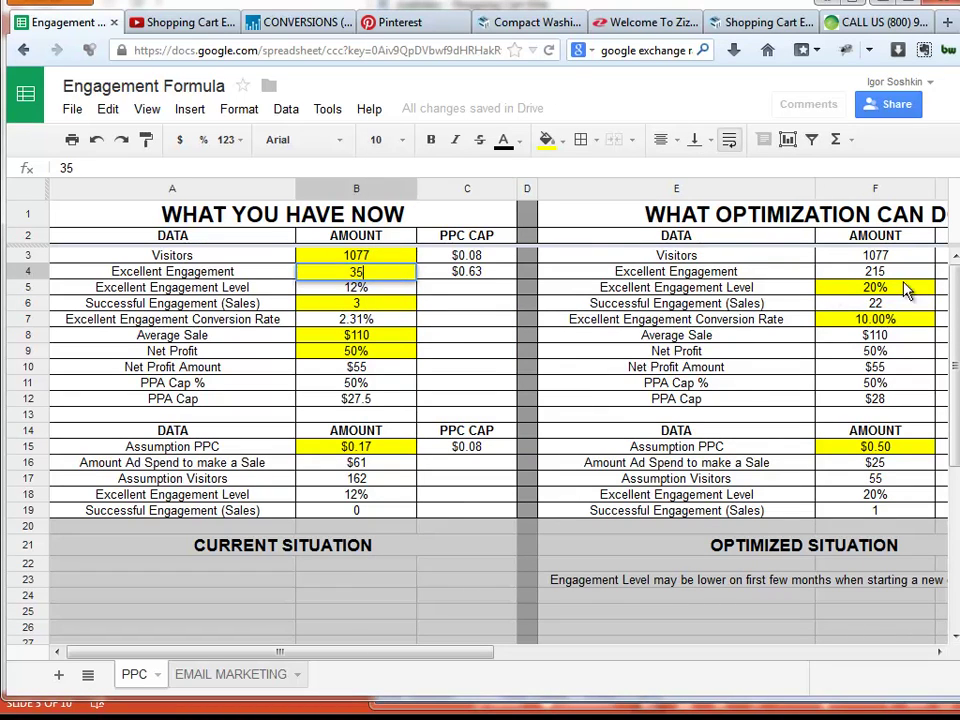
text(2)
Check the report's engagement filter for the Success count and set Successful Engagement (Sales) to 1 in the spreadsheet.
key(alt+Tab)
click(742, 191)
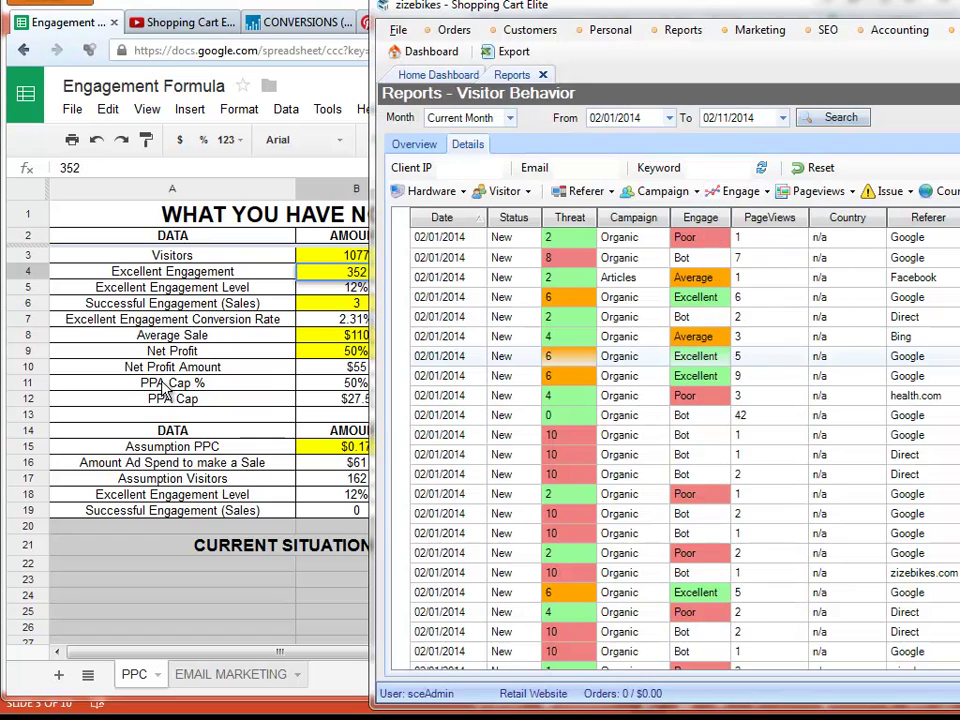
key(alt+Tab)
click(332, 304)
text(1)
Set Average Sale to $1,500 and Net Profit to 40% in the What You Have Now table.
click(362, 350)
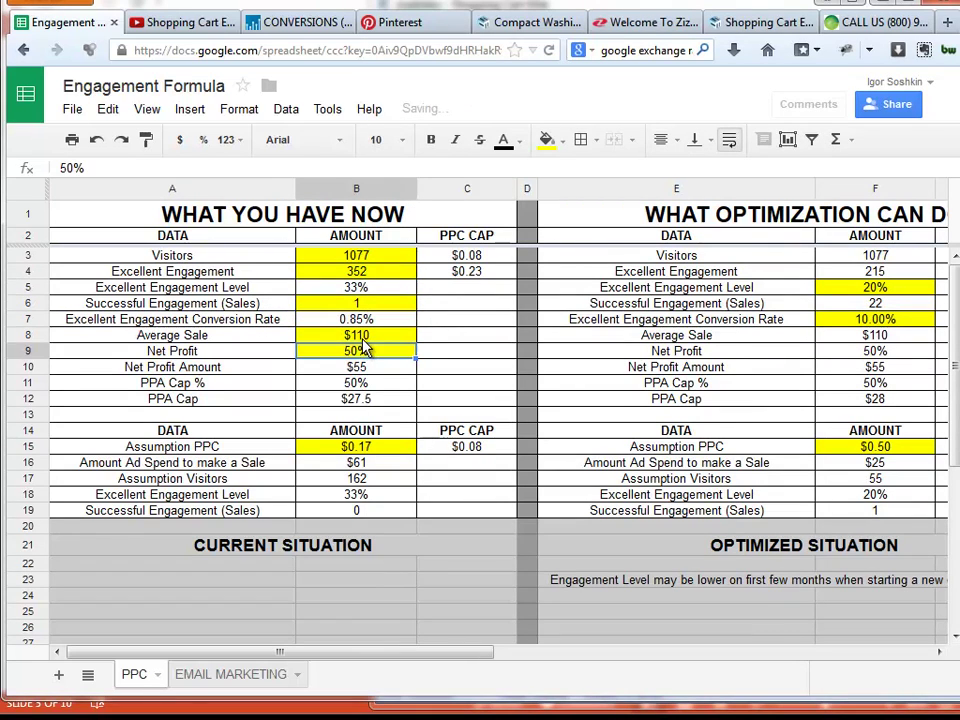
key(Up)
text(1500)
key(Return)
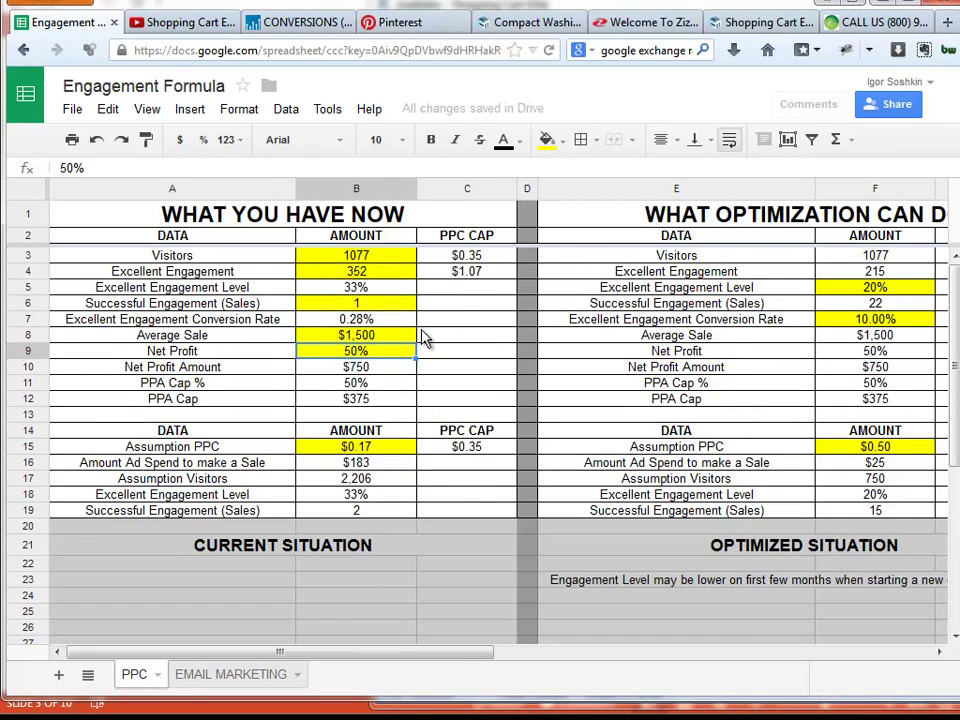
text(40)
key(Return)
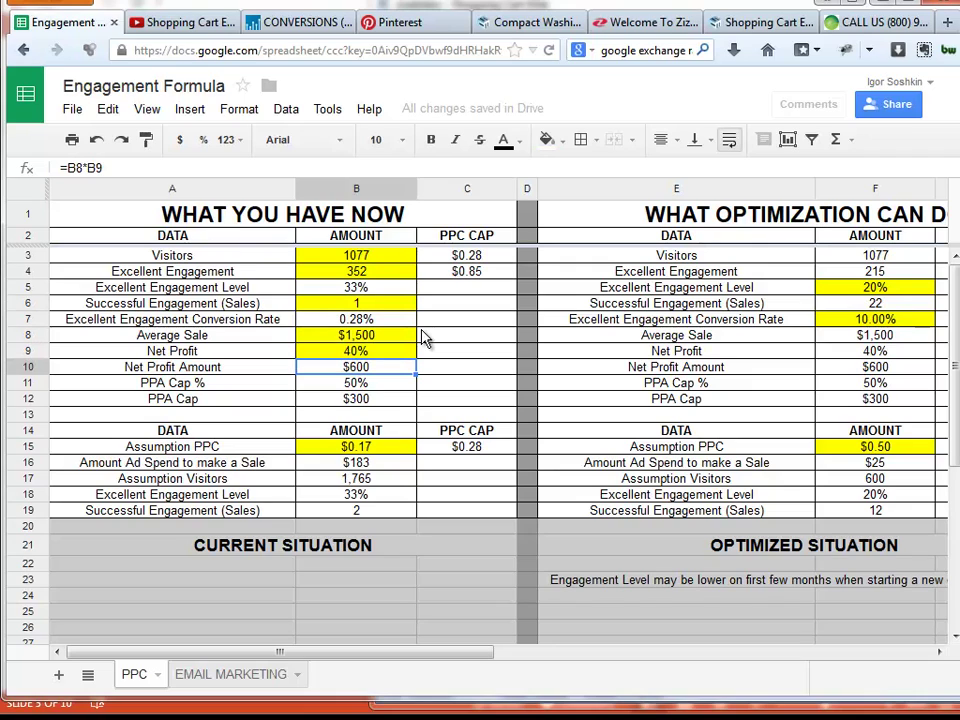
Review the PPA Cap, Visitors and Excellent Engagement amounts in the spreadsheet against the Visitor Behavior report.
key(Down)
key(Down)
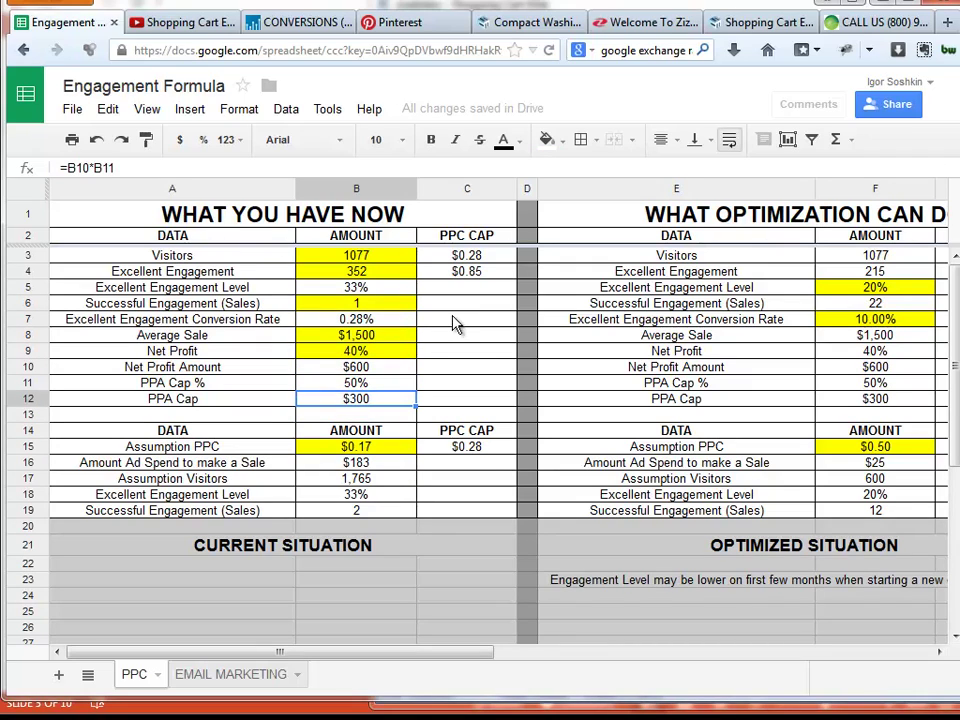
key(Up)
click(360, 258)
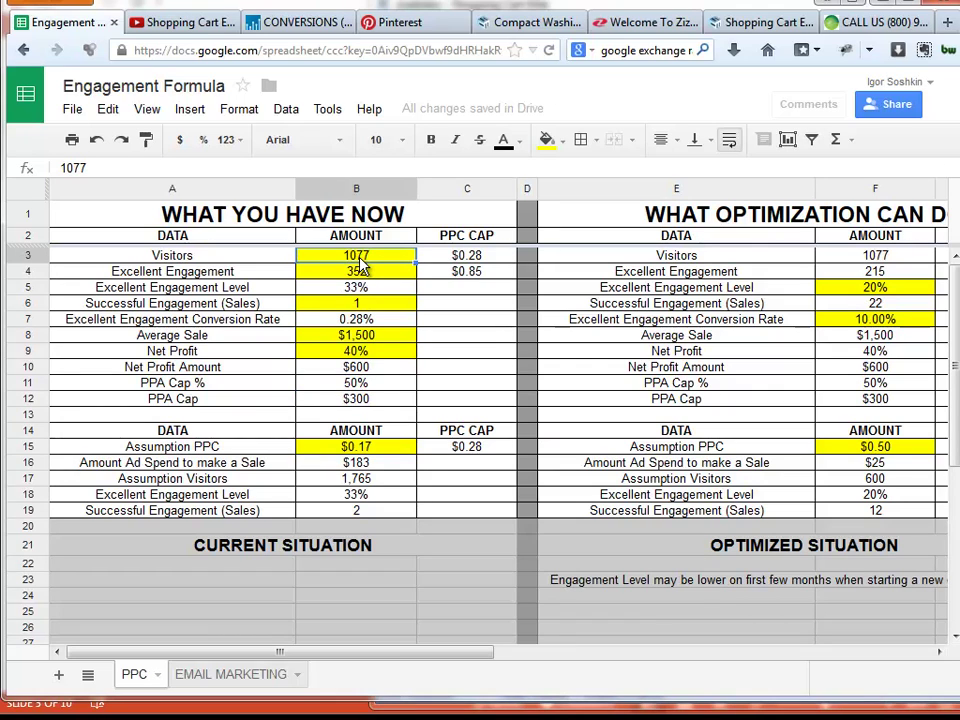
key(Down)
key(alt+Tab)
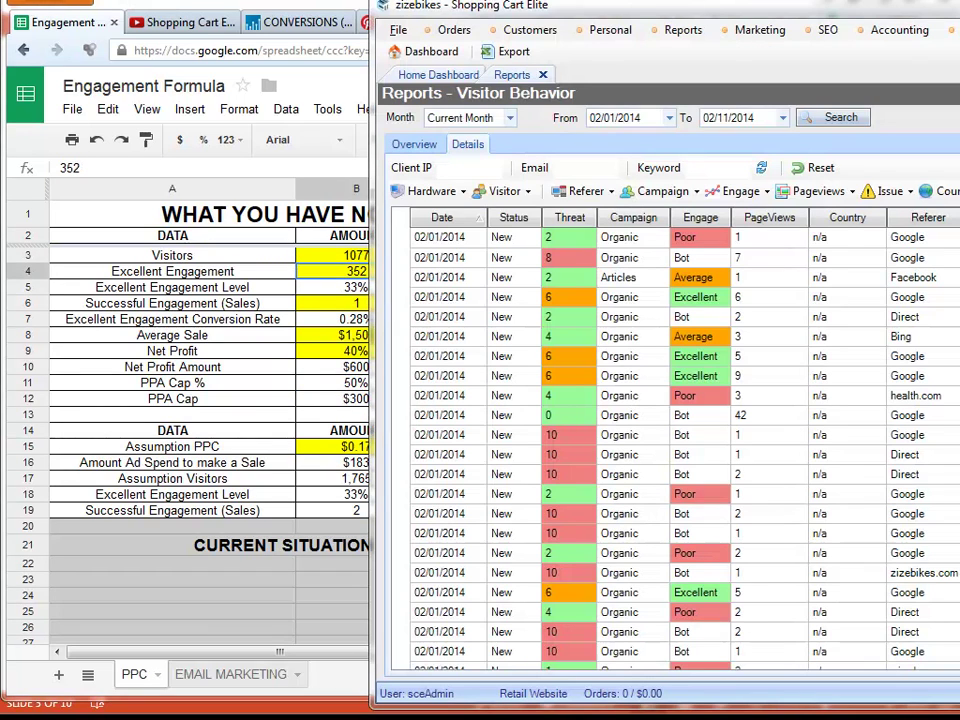
click(220, 270)
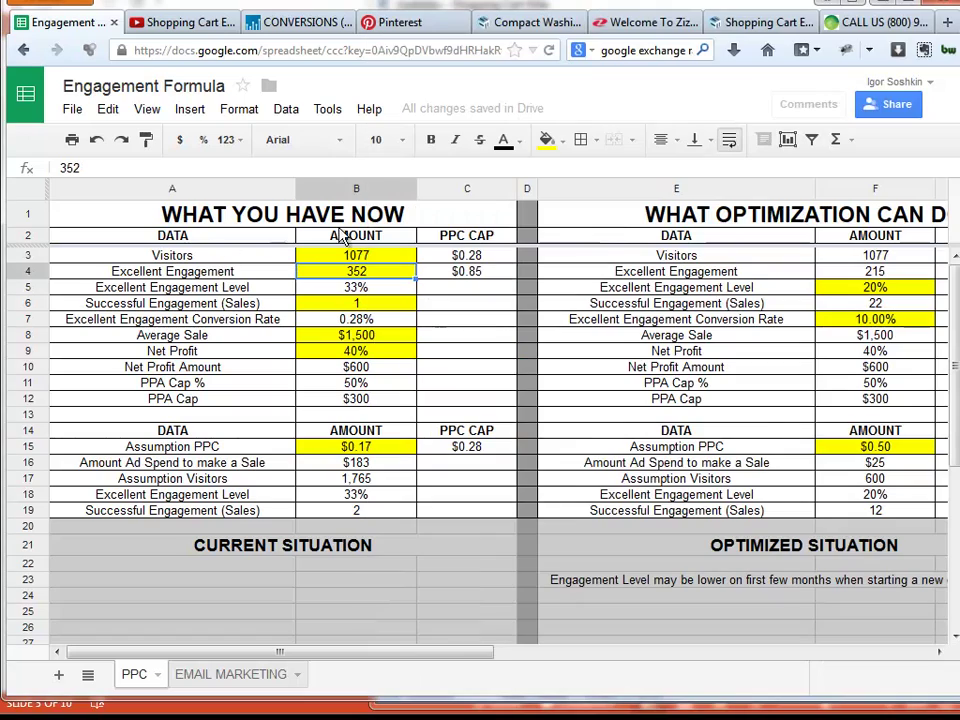
Review the Visitors, Excellent Engagement, Net Profit, PPA Cap % and PPA Cap amounts in the What You Have Now table.
click(343, 257)
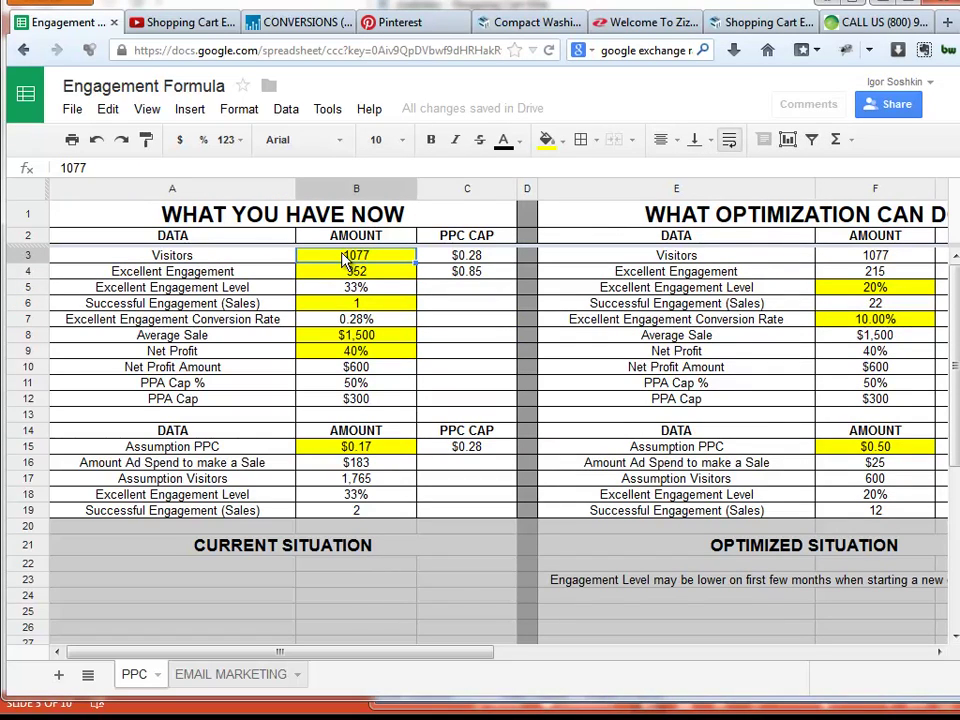
key(Down)
click(381, 355)
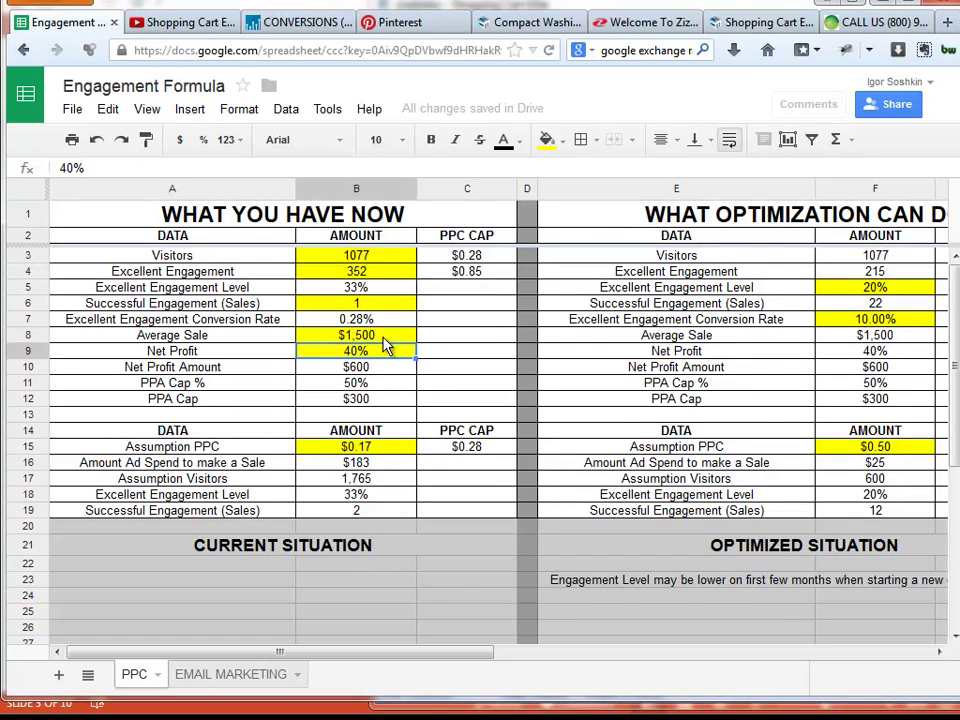
click(362, 385)
key(Left)
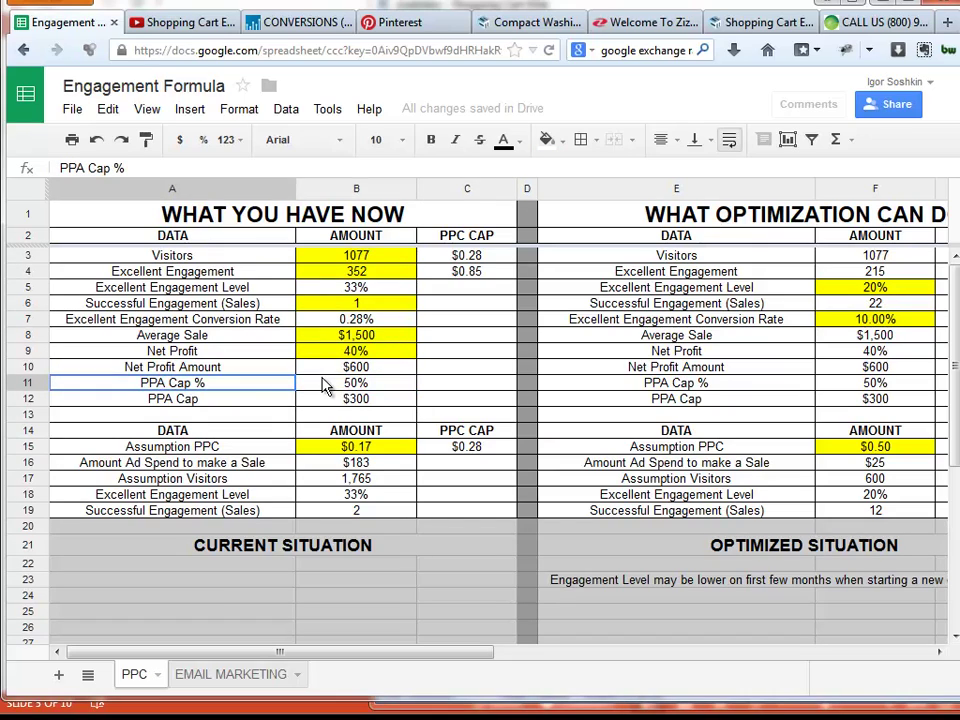
key(shift+Right)
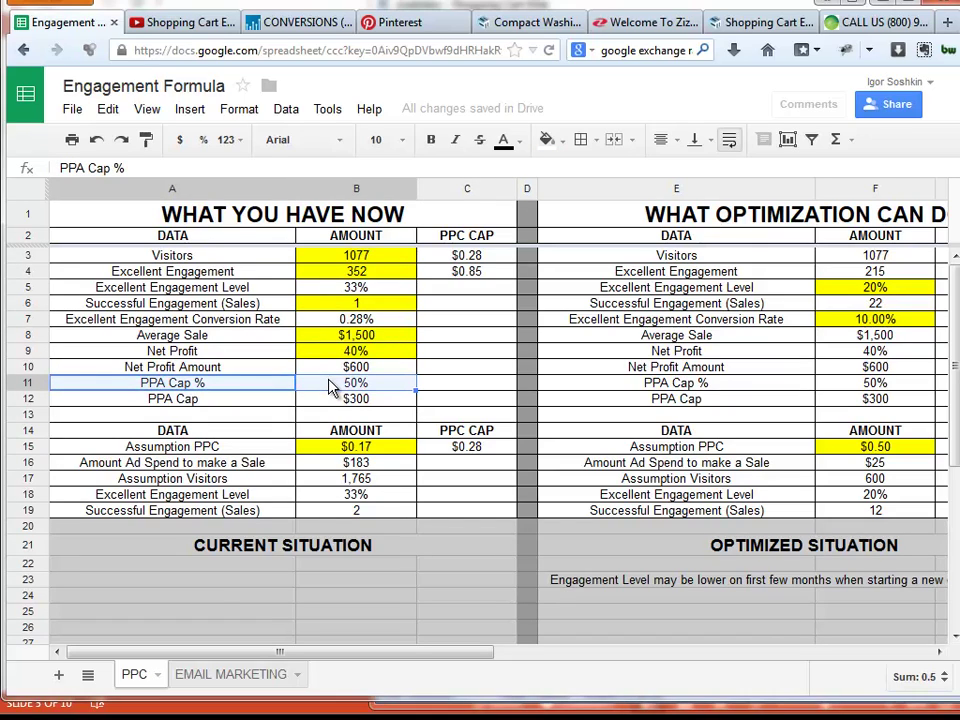
key(Down)
key(Right)
key(Down)
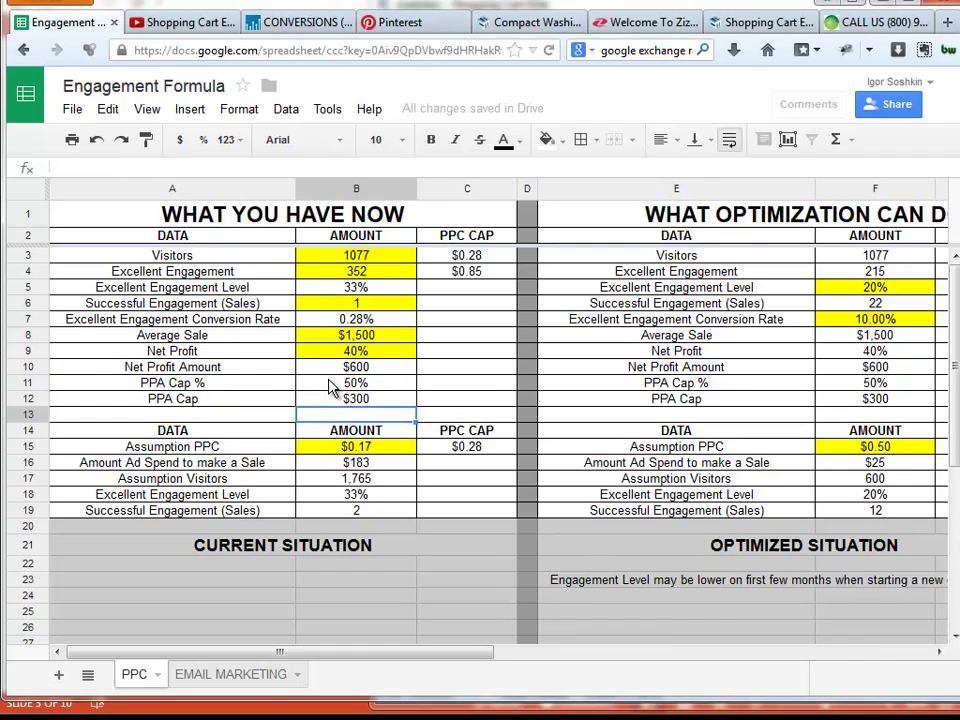
key(Down)
key(Down)
key(Up)
key(Up)
key(Up)
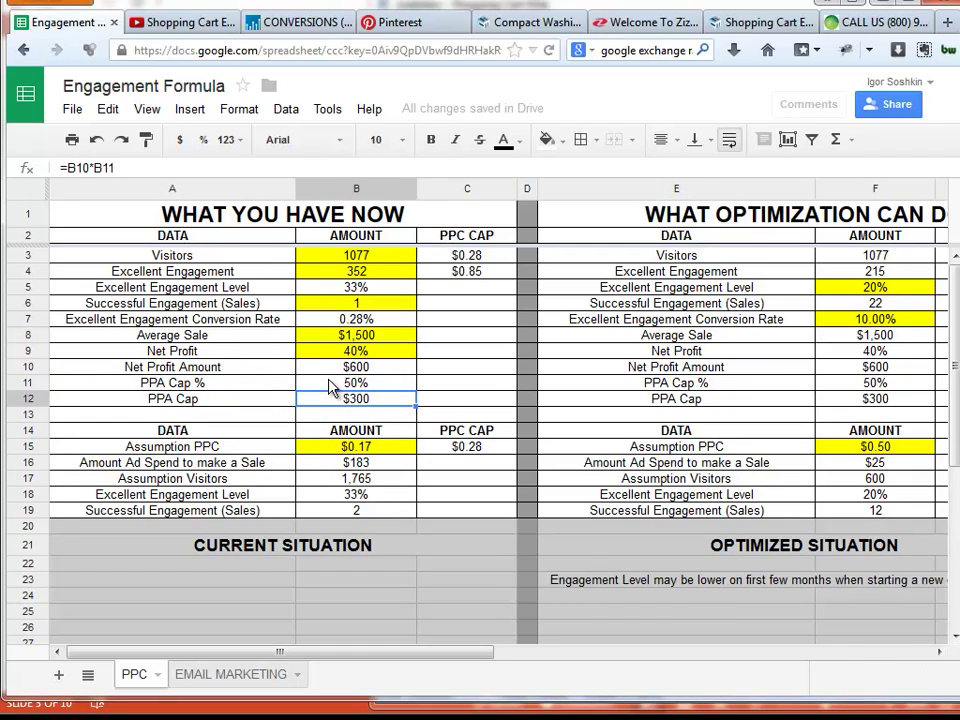
Compare the current Assumption PPC with its PPC Cap and with the Assumption PPC in the What Optimization Can Do table.
key(Down)
key(Down)
key(Down)
key(Down)
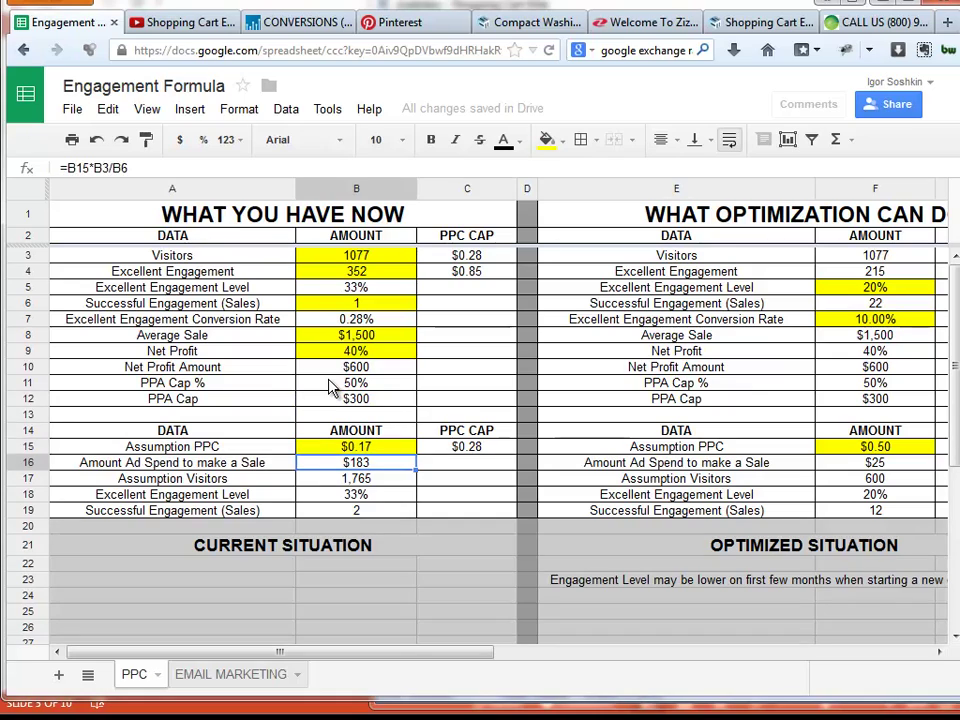
key(Up)
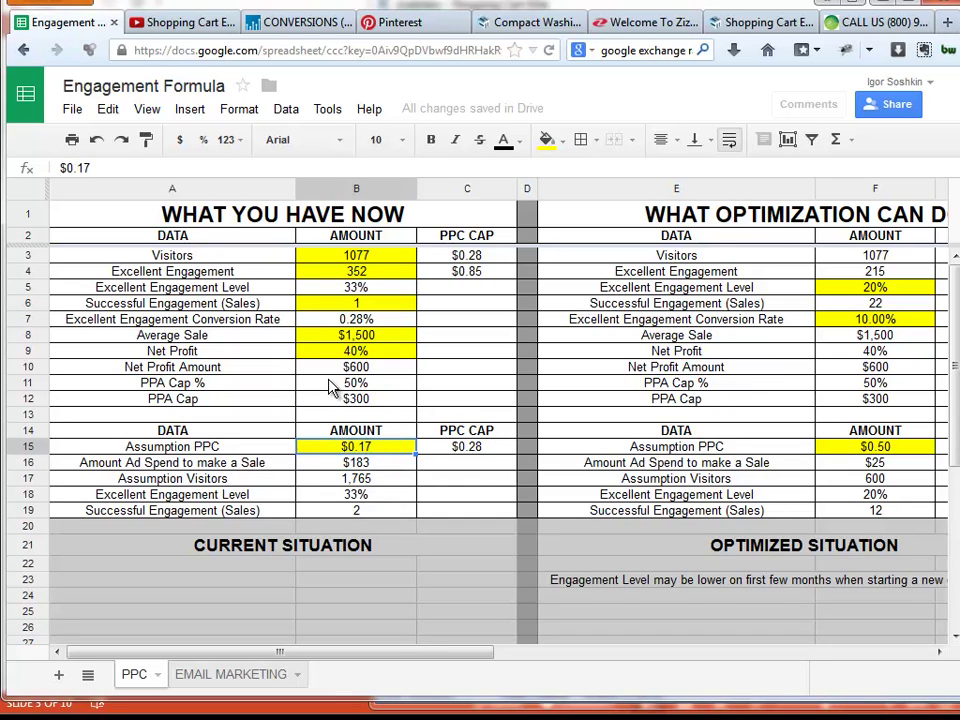
key(Right)
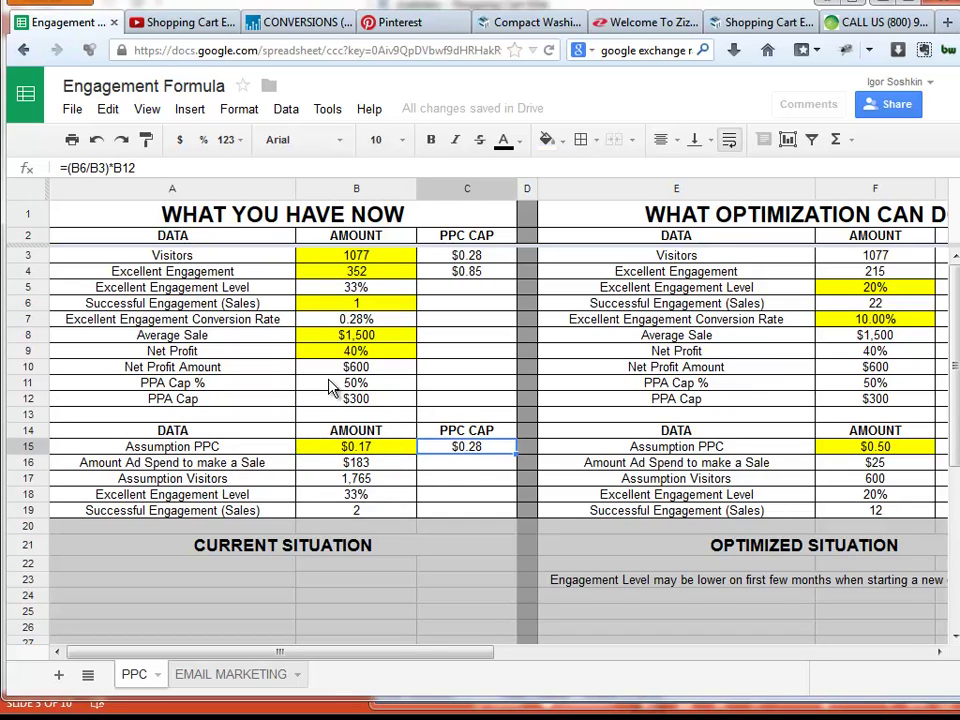
key(Left)
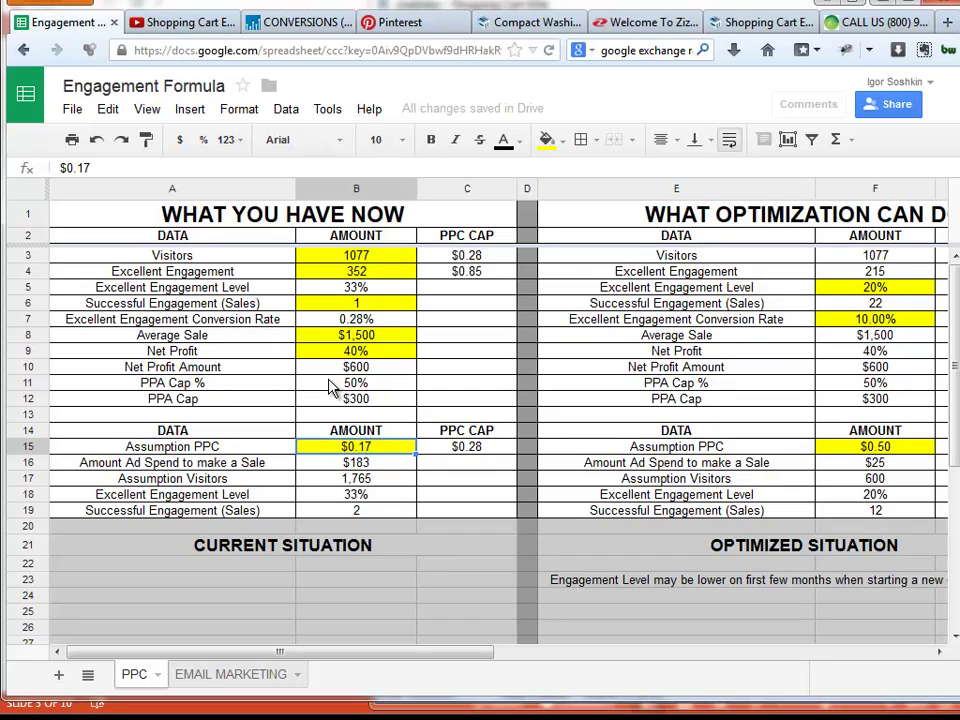
key(Right)
key(Left)
key(Right)
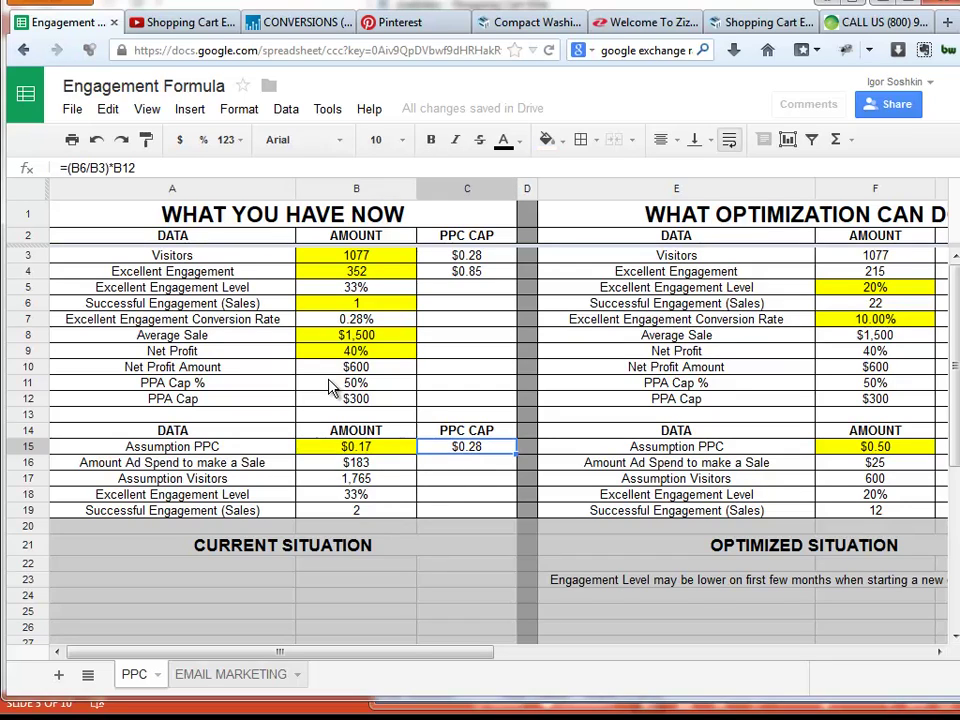
key(Left)
key(Right)
key(Left)
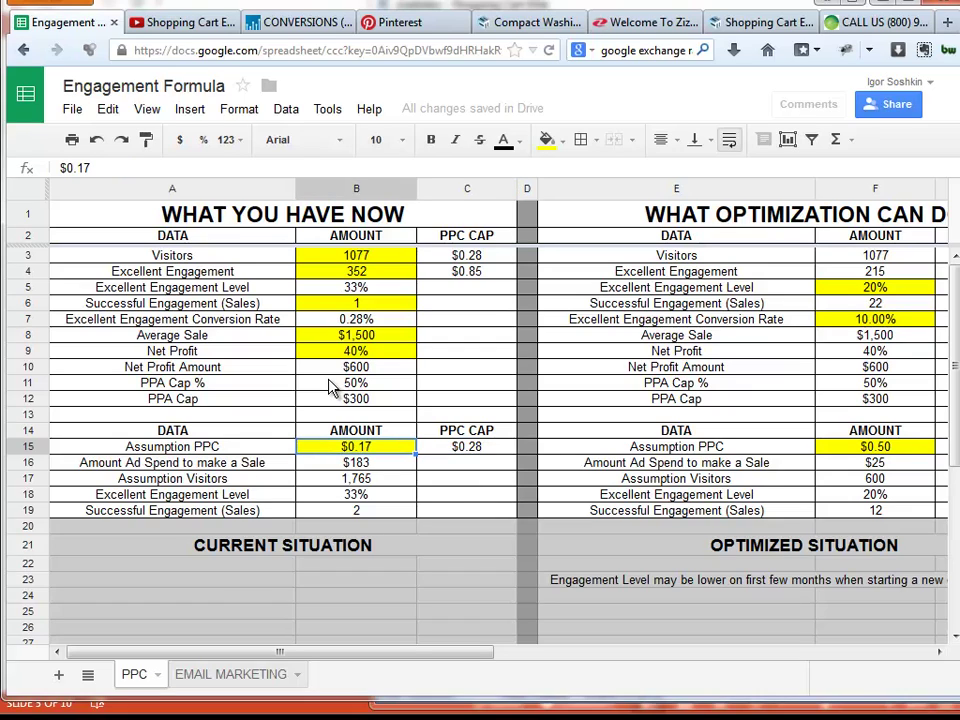
key(Right)
key(Left)
key(Right)
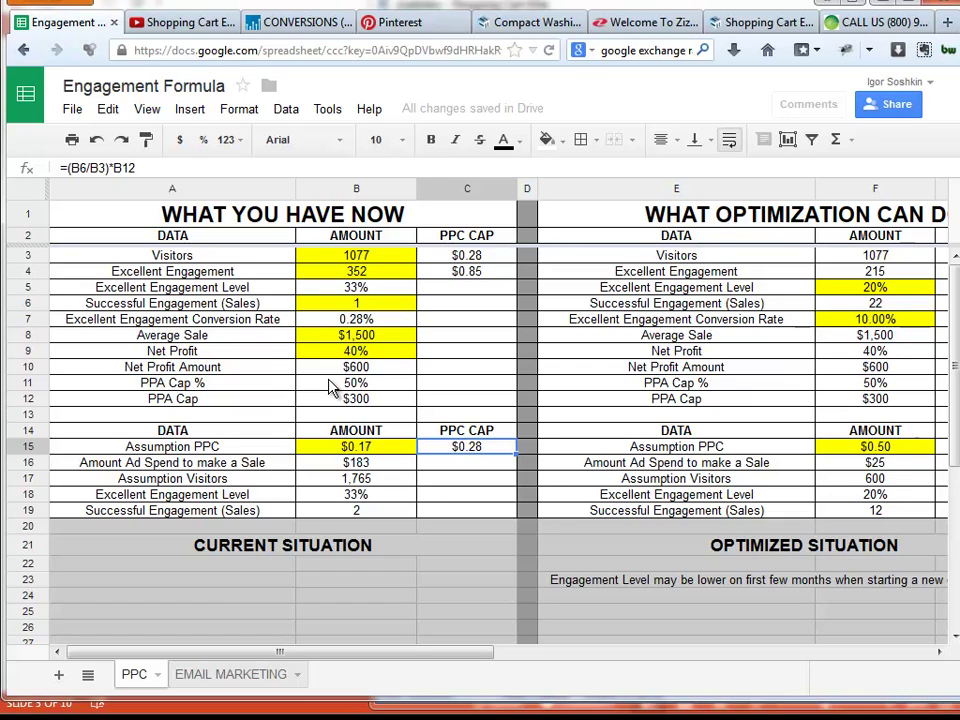
key(Right)
key(Right)
key(Right)
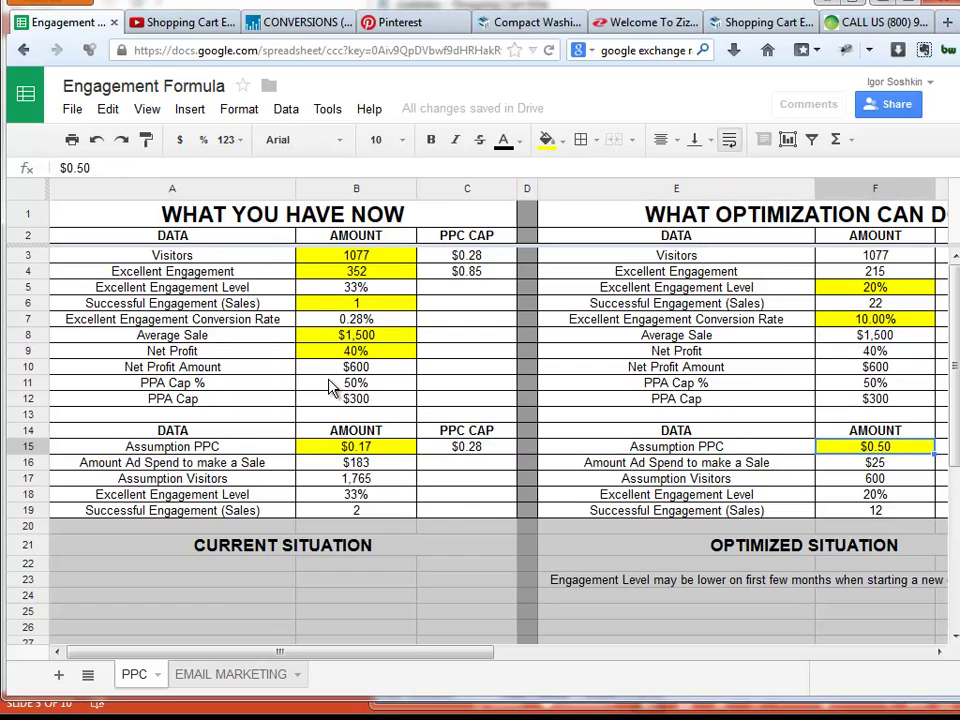
Set PPA Cap % to 100% in the What You Have Now table and check the PPC Cap beside Assumption PPC.
key(Left)
key(Left)
key(Left)
key(Left)
key(Up)
key(Up)
key(Up)
key(Up)
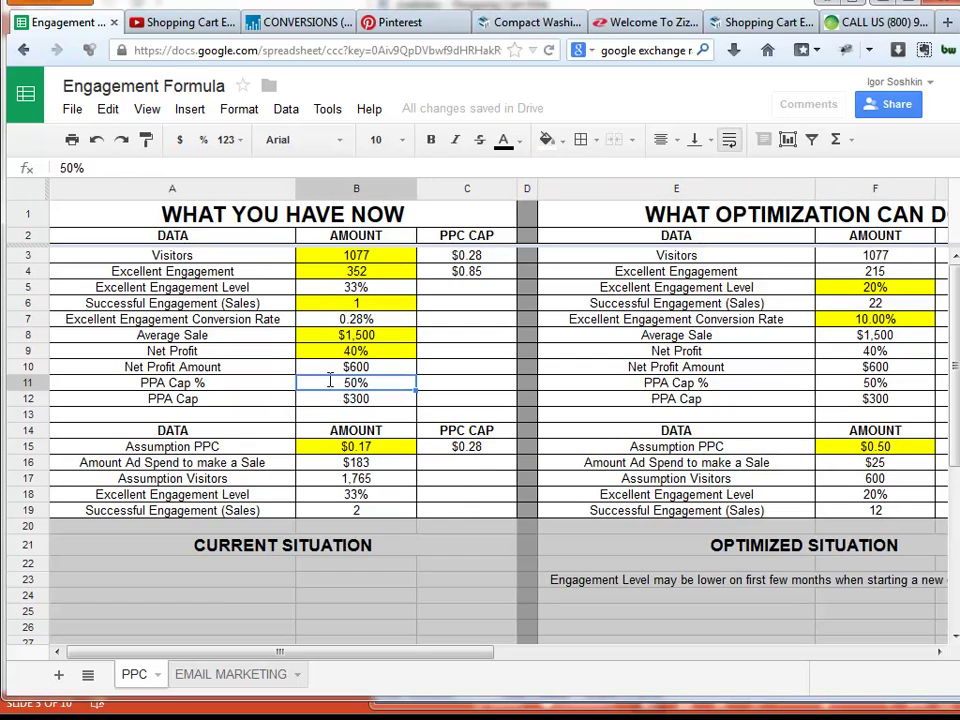
text(100%$)
key(BackSpace)
key(Return)
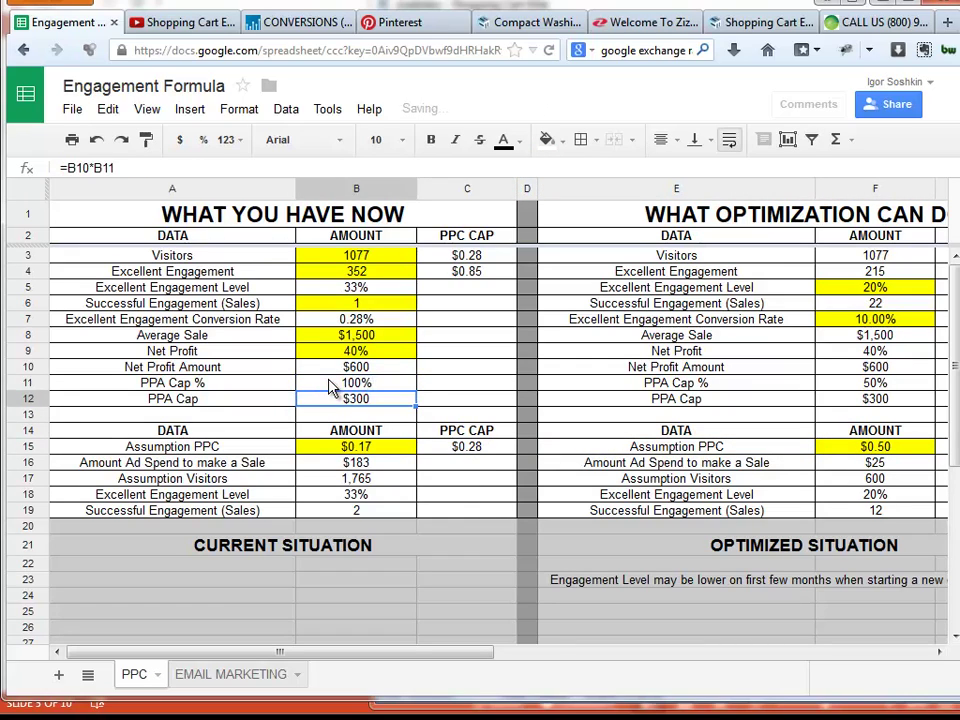
key(Down)
key(Down)
key(Down)
key(Right)
key(Left)
key(Right)
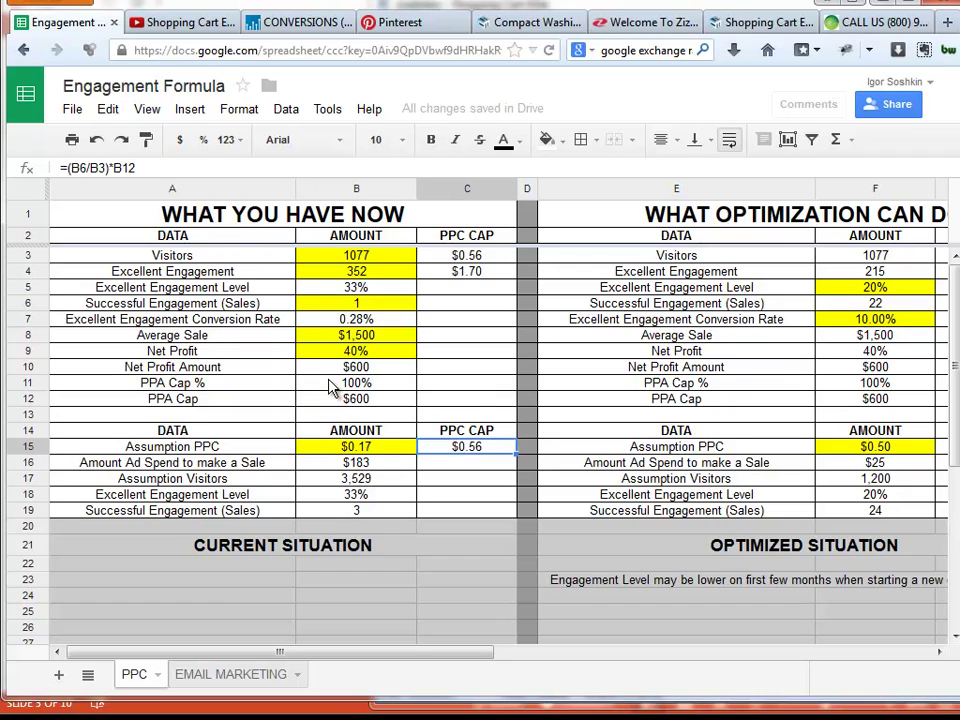
Set Visitors to 1000 and Excellent Engagement to 350 in the What You Have Now table.
key(Up)
key(Up)
key(Up)
key(Up)
key(Up)
key(Up)
key(Up)
key(Up)
key(Up)
key(Up)
key(Up)
key(Up)
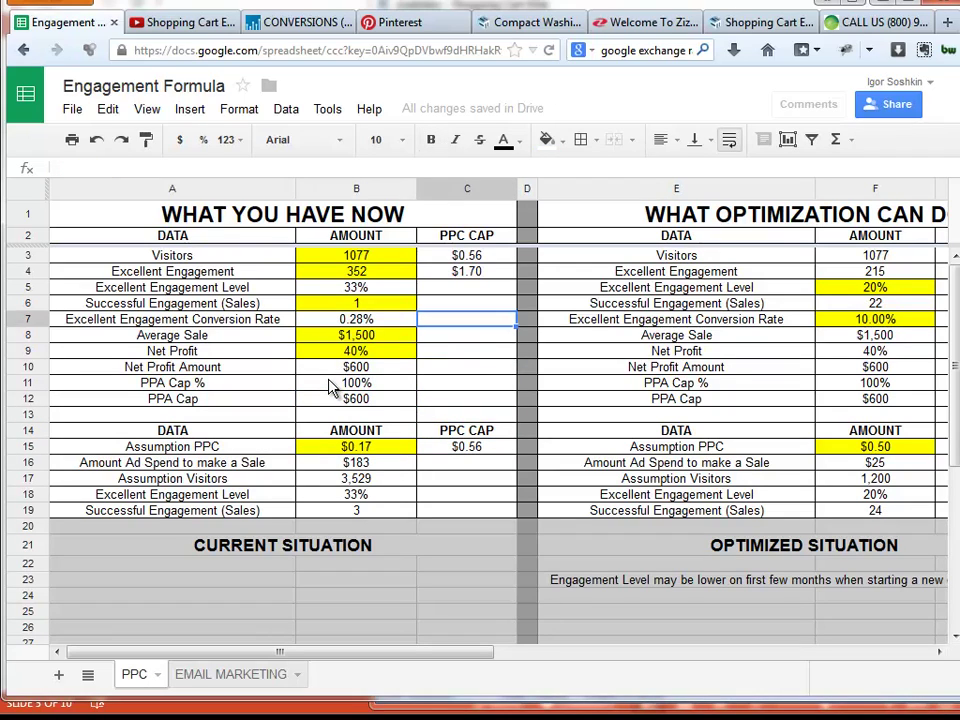
key(Left)
key(Down)
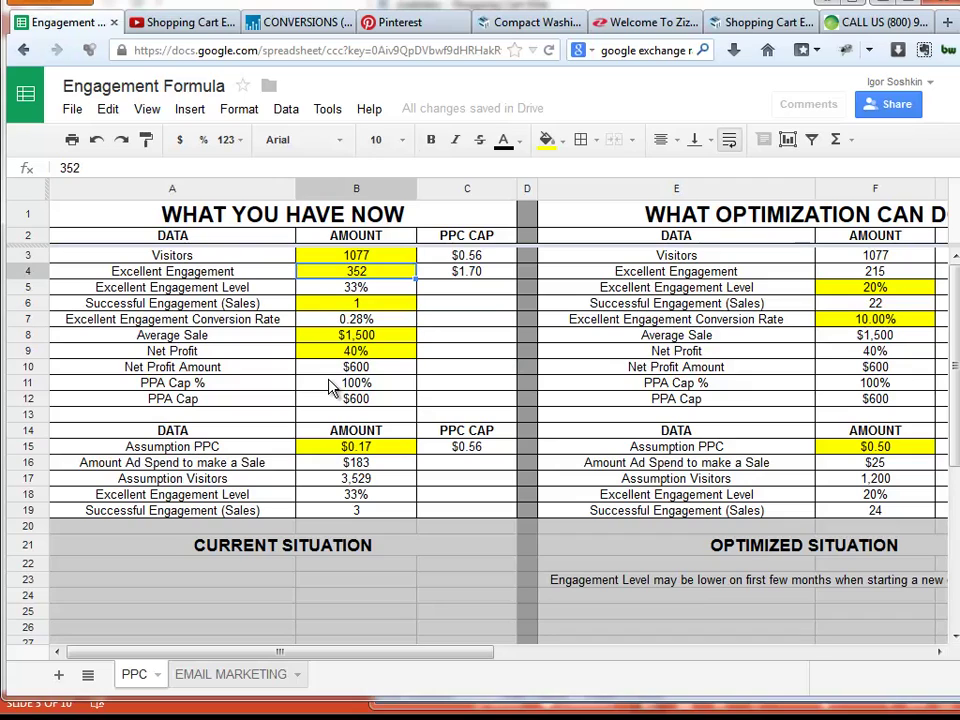
key(Up)
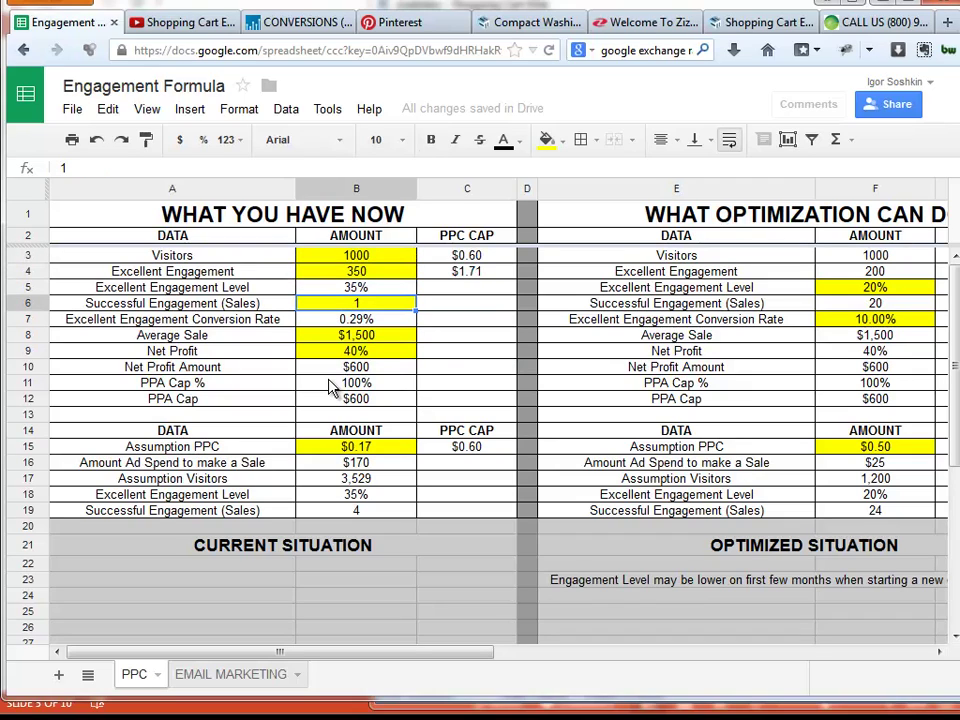
Examine the What You Have Now figures from Successful Engagement down to Assumption PPC and its PPC Cap.
key(Down)
key(Down)
key(Down)
key(Down)
key(Down)
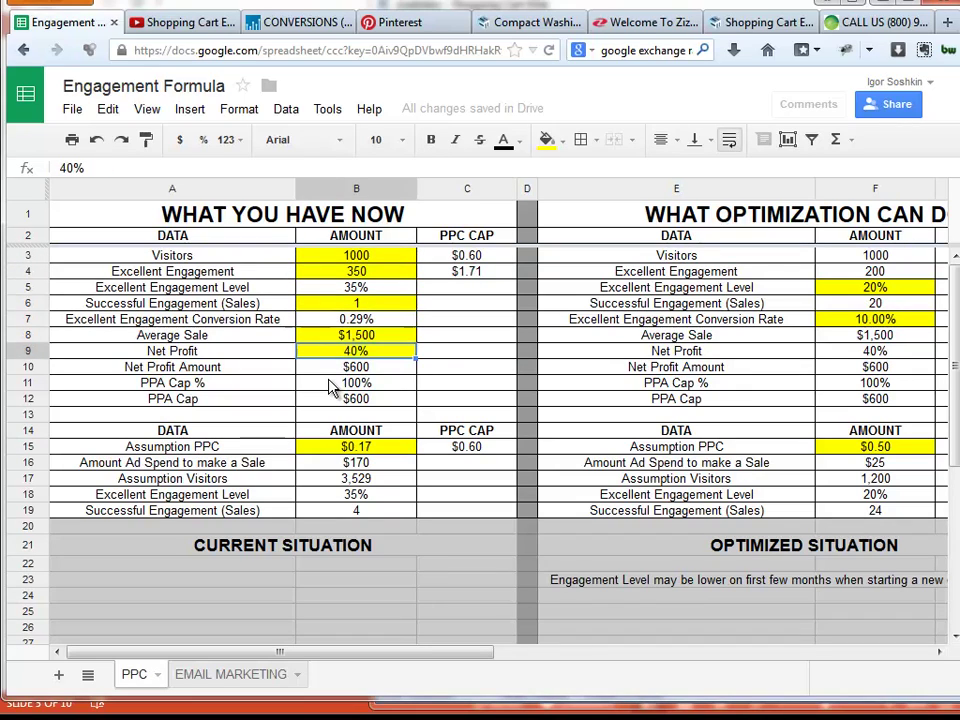
key(Down)
key(Down)
key(Down)
key(Down)
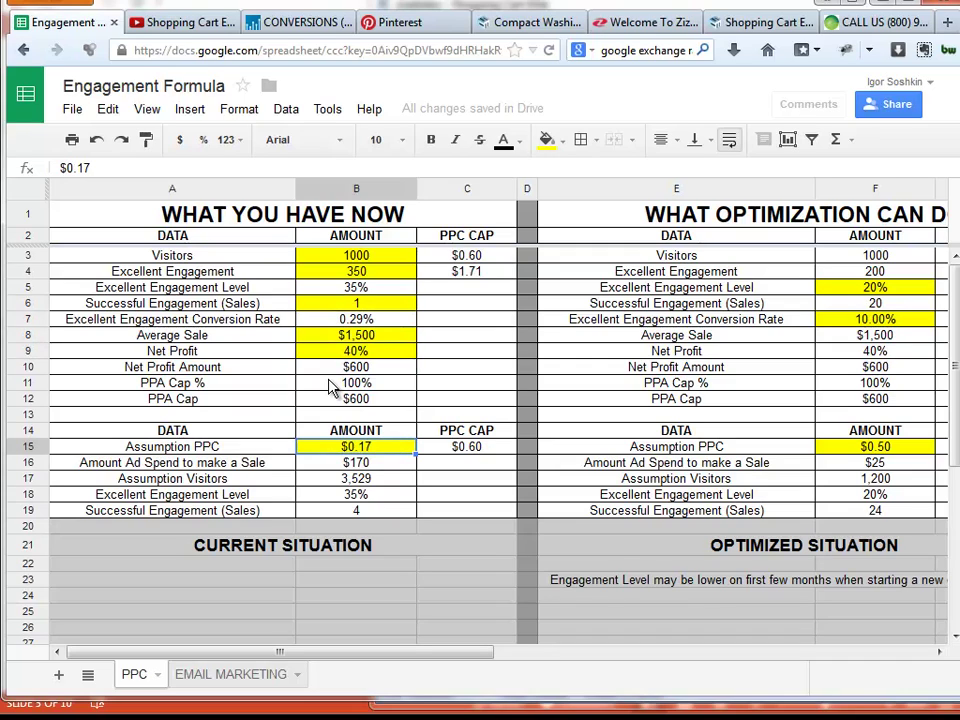
key(Right)
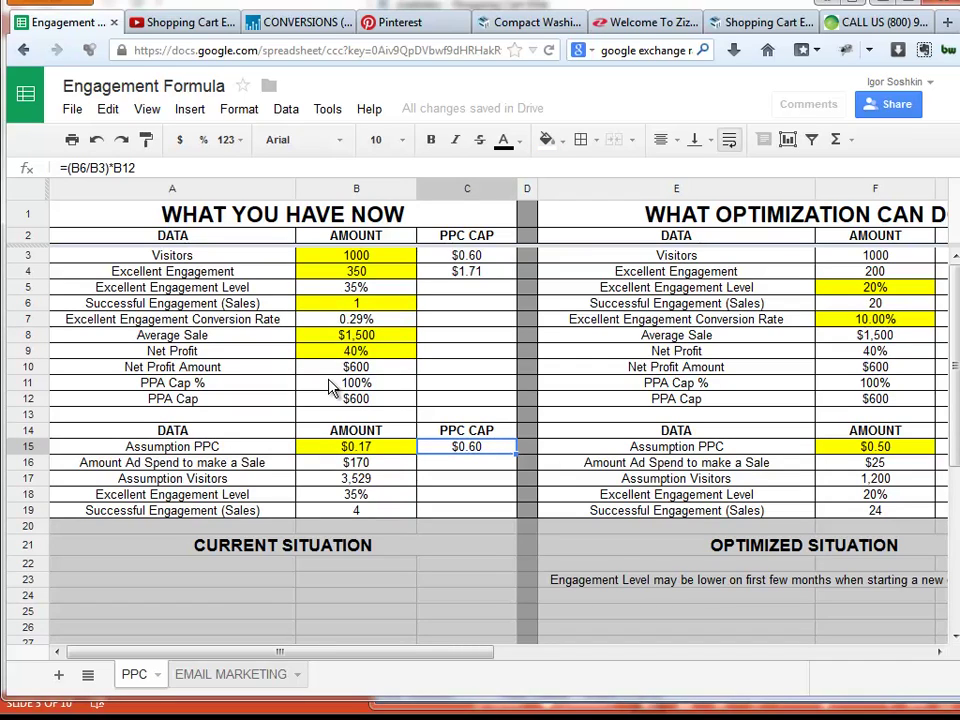
Set PPA Cap % to 50% in the What You Have Now table.
key(Left)
key(Up)
key(Up)
key(Up)
key(Up)
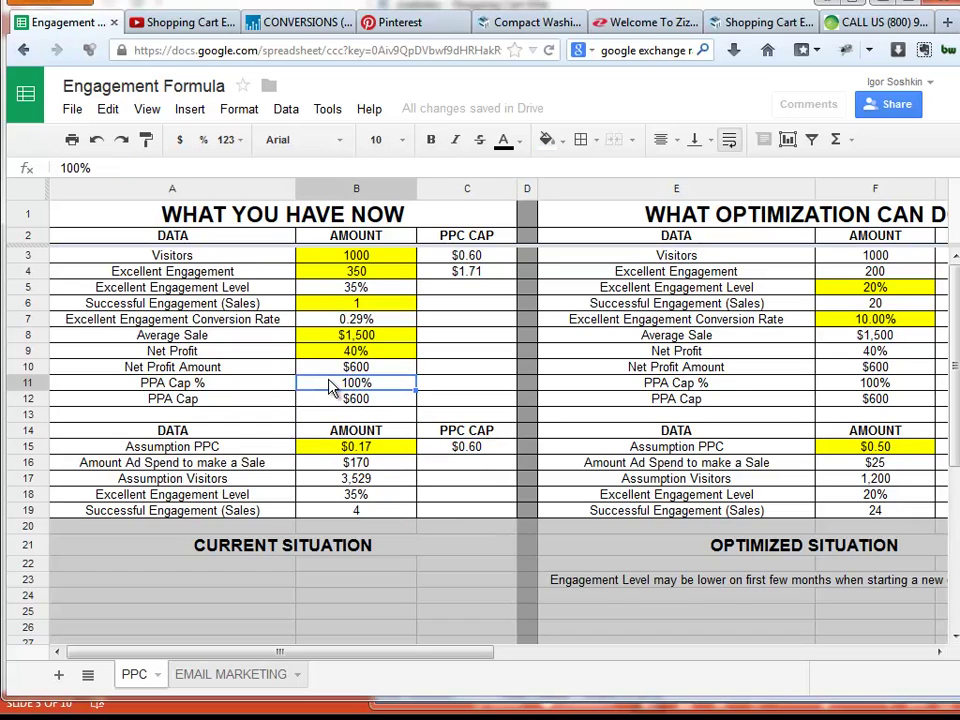
key(Up)
key(Down)
key(Down)
key(Up)
text(50%)
key(Return)
Compare the PPA Cap row of the What You Have Now table with the What Optimization Can Do table.
key(Right)
key(Right)
key(Right)
key(Right)
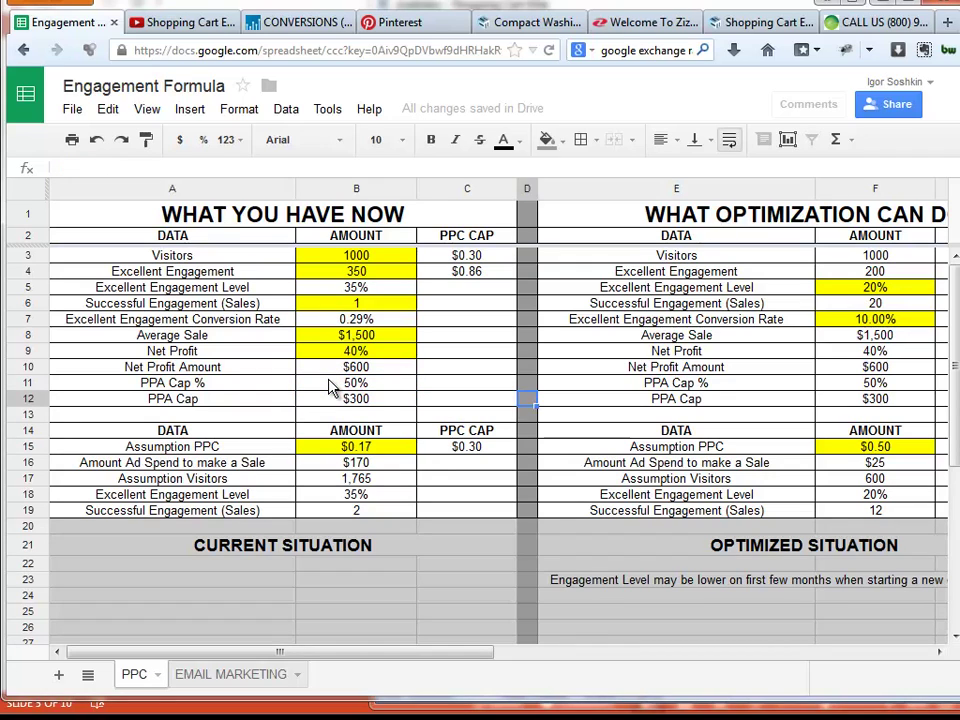
key(Left)
key(Right)
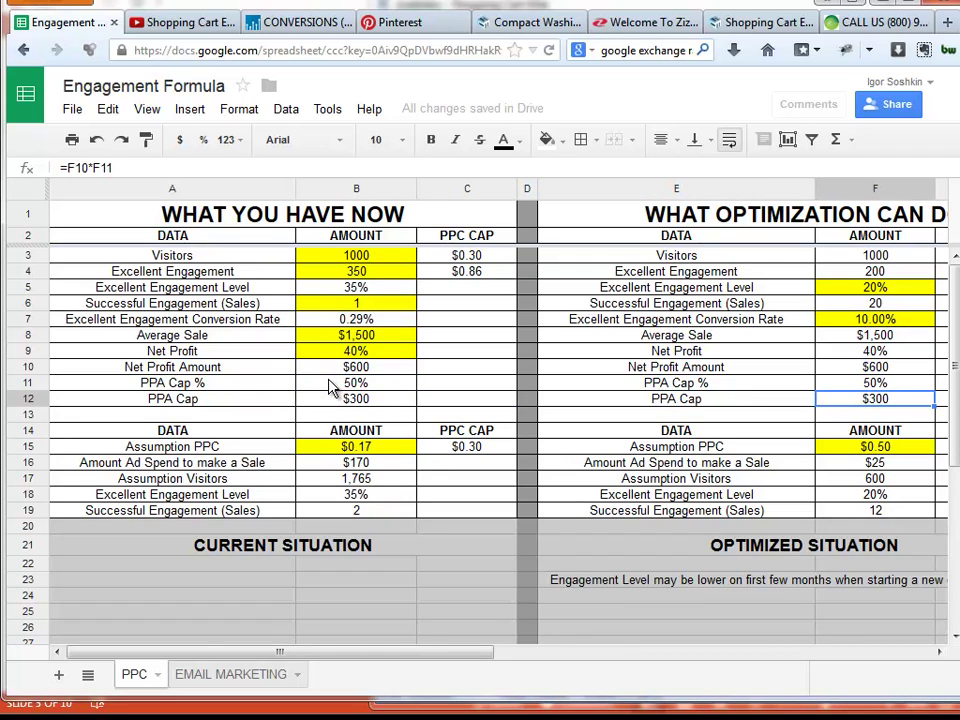
key(Right)
key(Left)
key(Left)
key(Left)
key(Left)
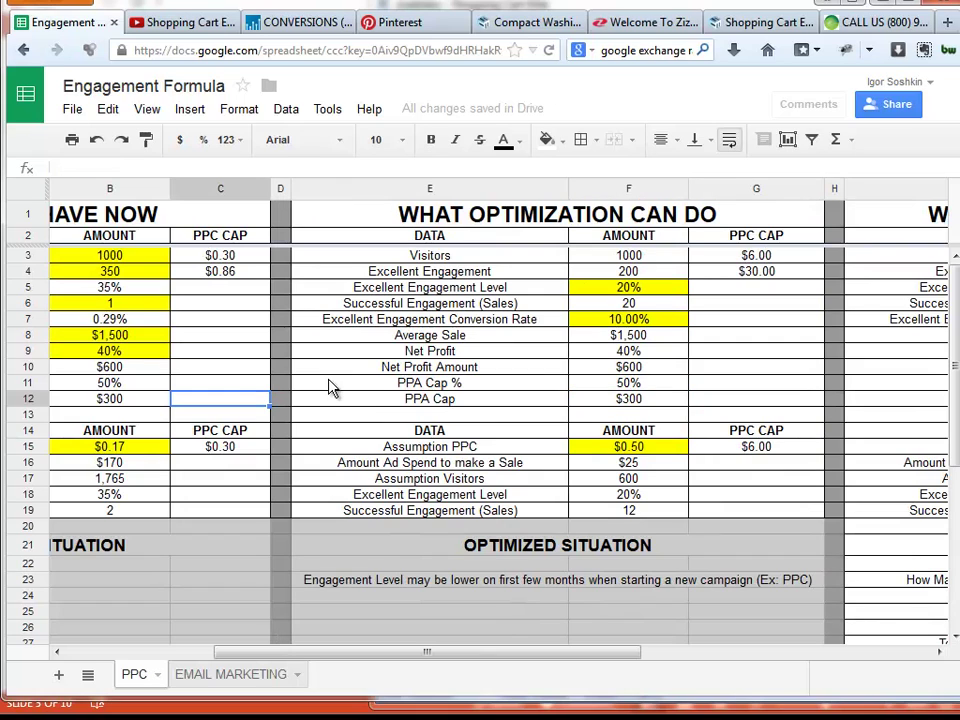
key(Left)
key(Left)
key(Right)
key(Right)
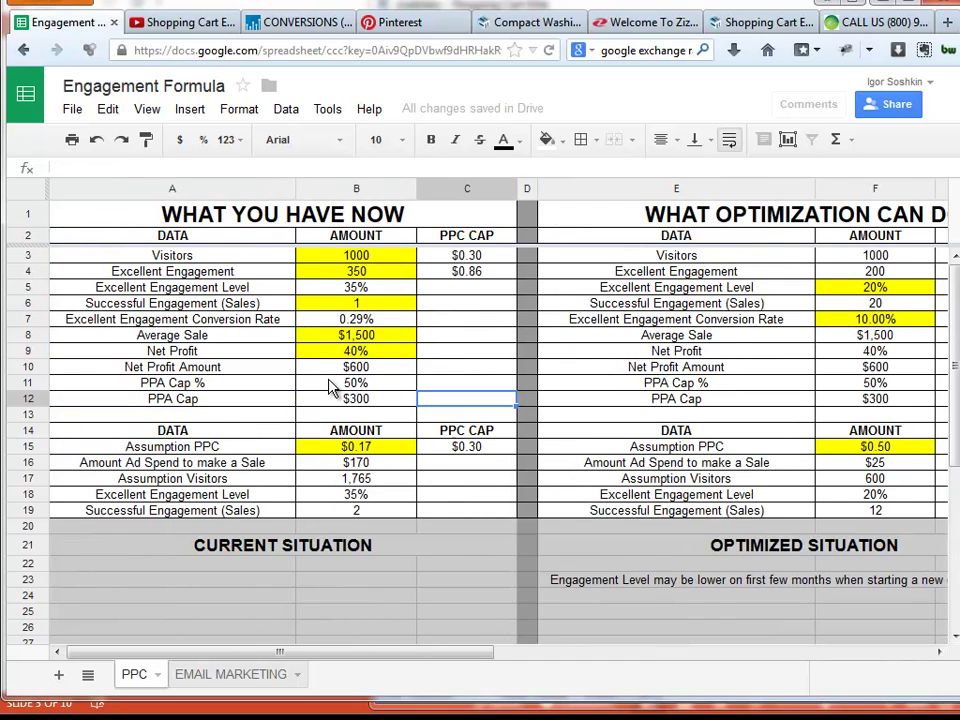
key(Right)
key(Right)
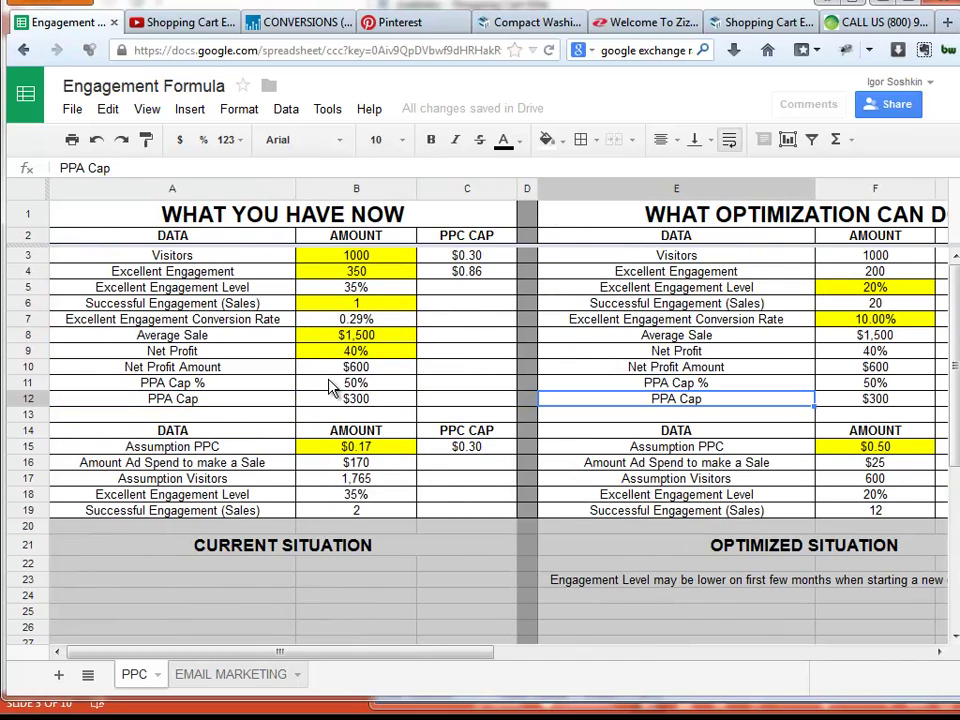
Examine the PPA Cap %, Net Profit Amount, Net Profit and Average Sale rows in the What Optimization Can Do table.
key(Up)
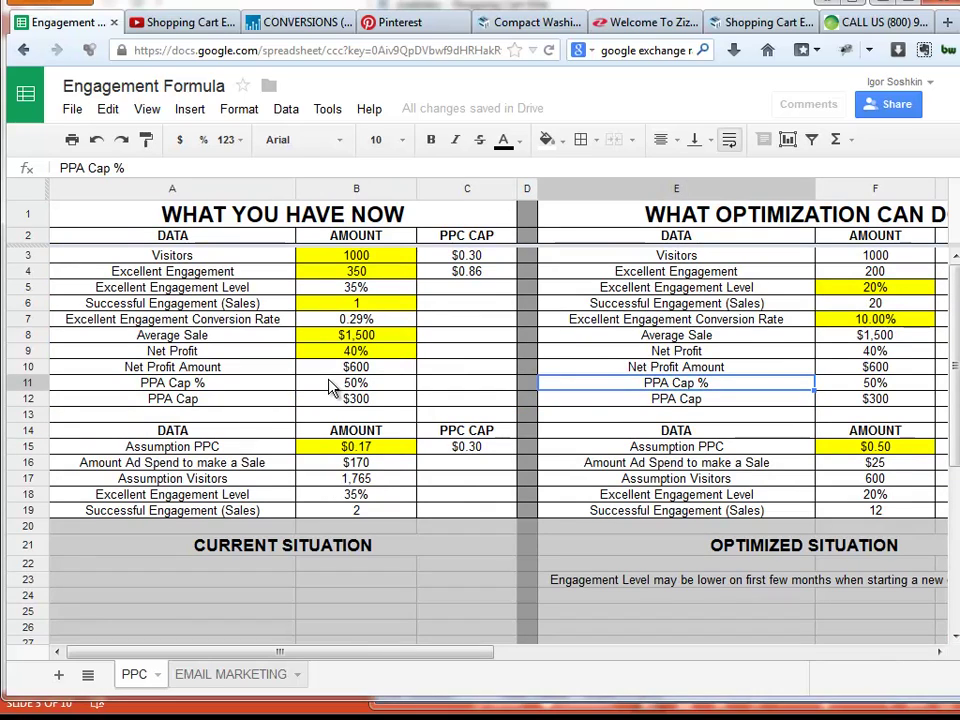
key(Up)
key(Right)
key(Left)
key(Down)
key(Down)
key(Right)
key(Up)
key(Up)
key(Up)
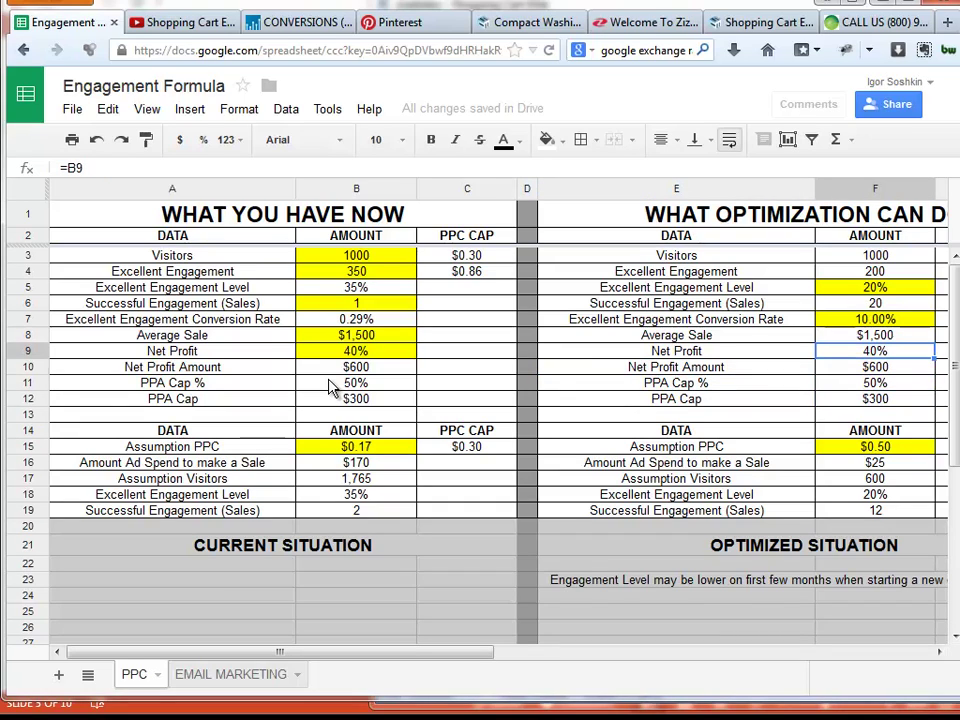
key(Up)
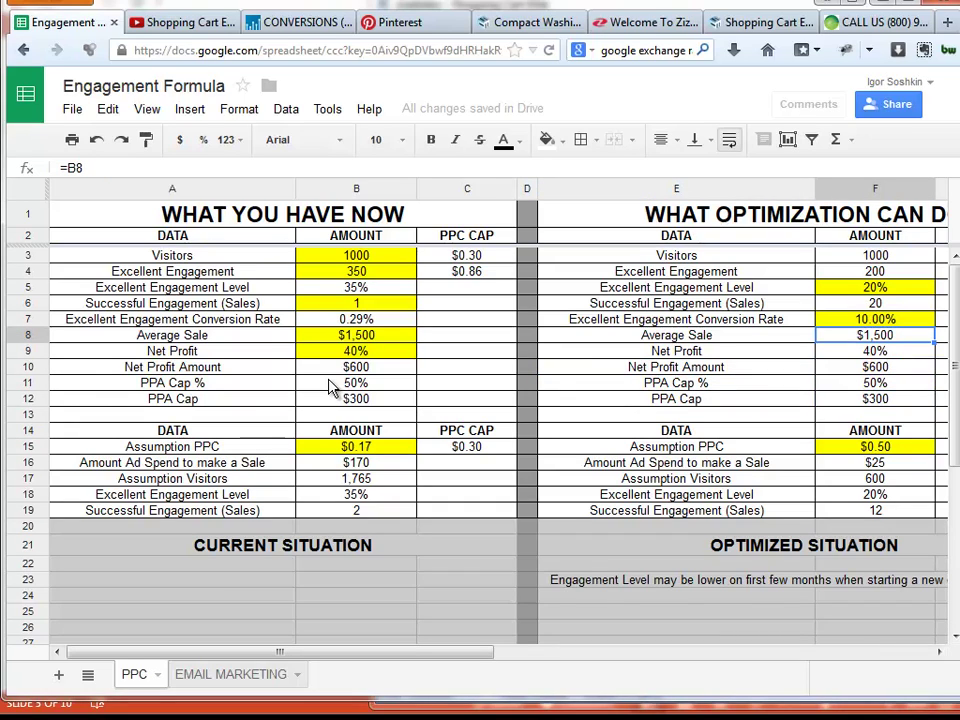
Compare Average Sale in both tables, ending on the Visitors amount in the What You Have Now table.
scroll(333, 388, right, 3)
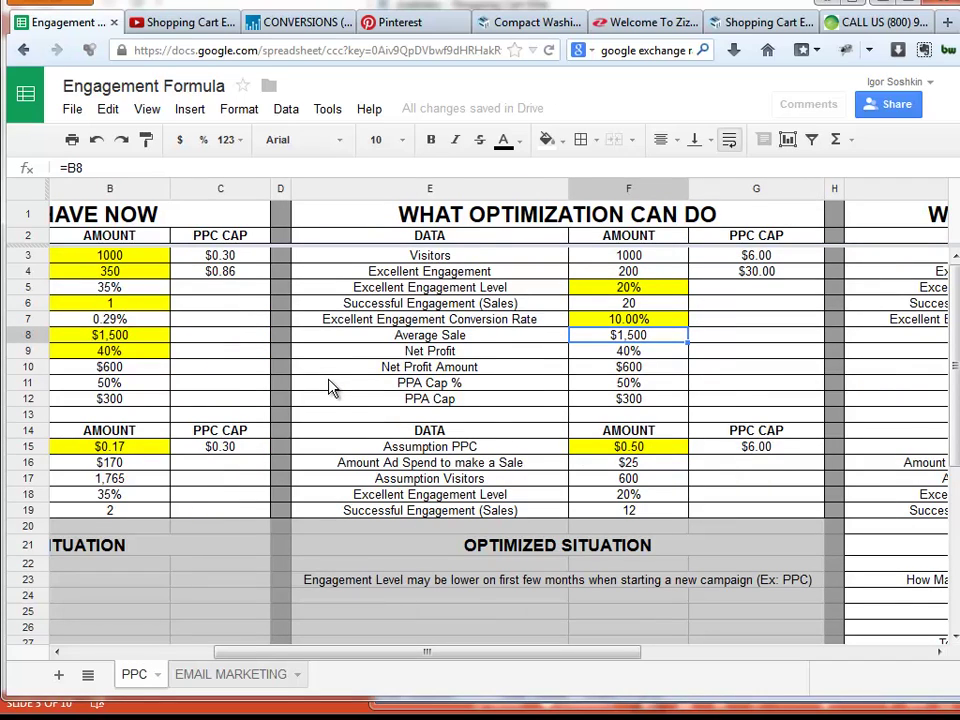
key(Left)
scroll(333, 388, left, 3)
key(Left)
key(Left)
key(Left)
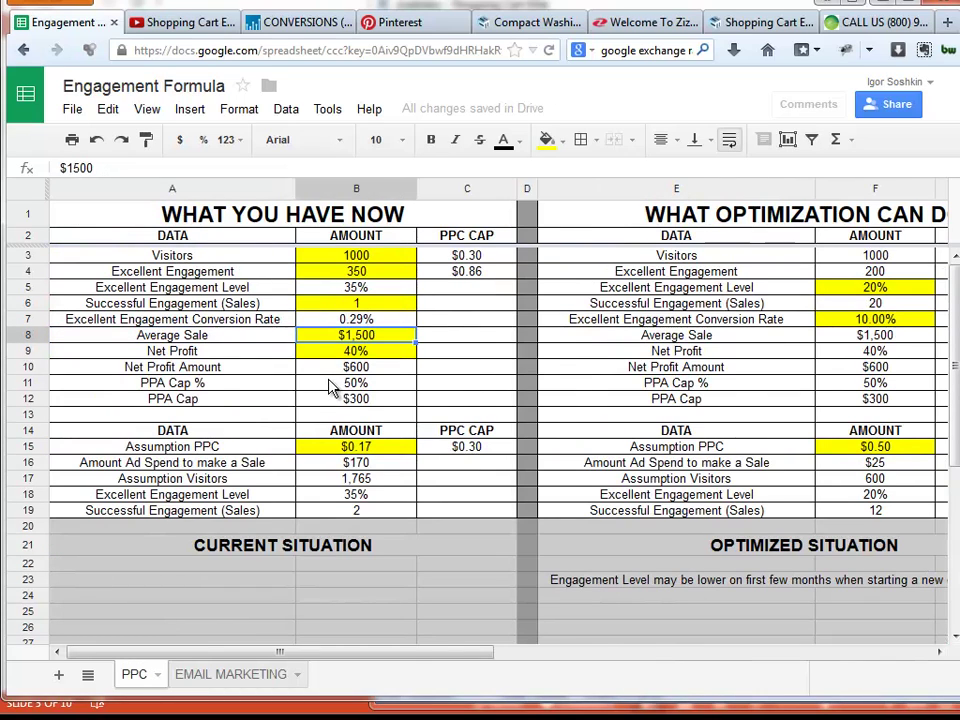
key(Right)
key(Right)
key(Left)
key(Left)
key(Up)
key(Up)
key(Up)
key(Up)
key(Up)
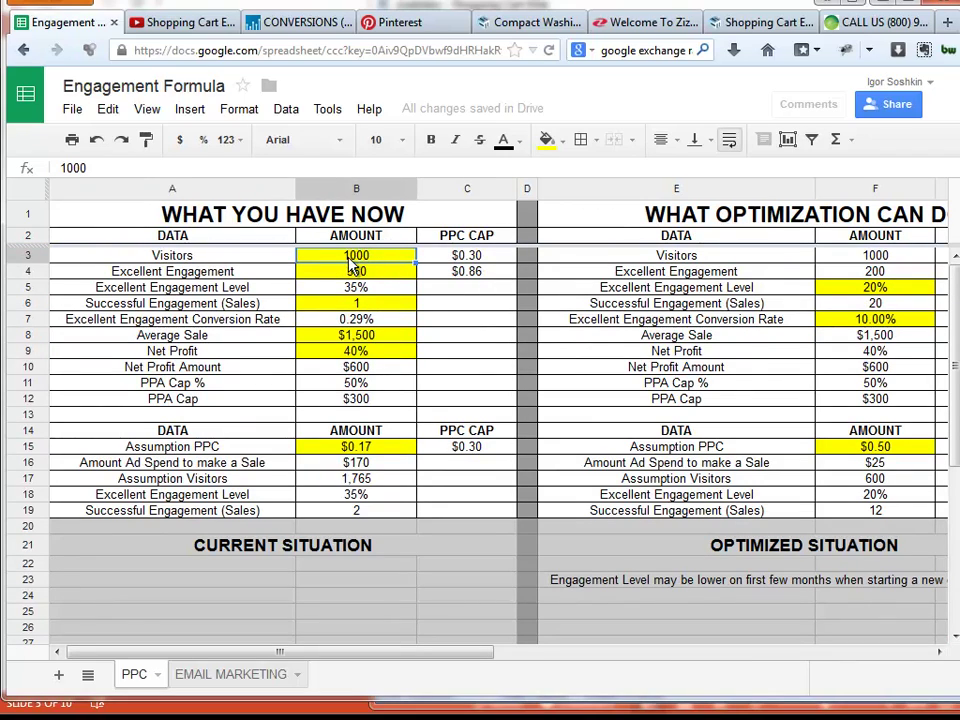
Examine the Sales, Excellent Engagement, Average Sale and Net Profit amounts in the What You Have Now table, returning to Visitors.
click(370, 304)
click(365, 271)
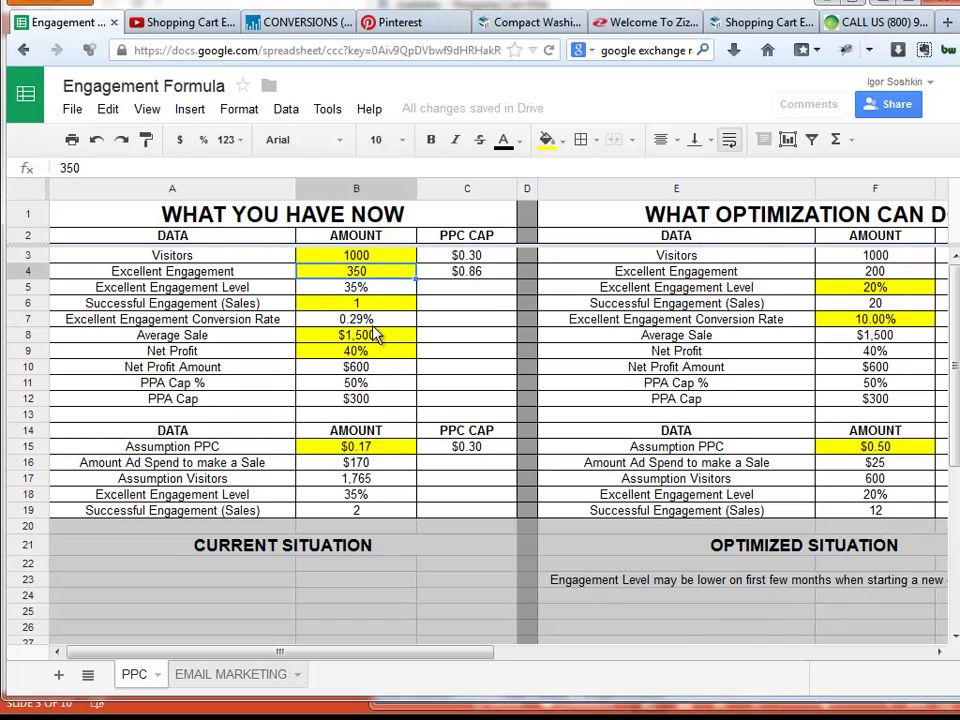
click(373, 340)
key(Down)
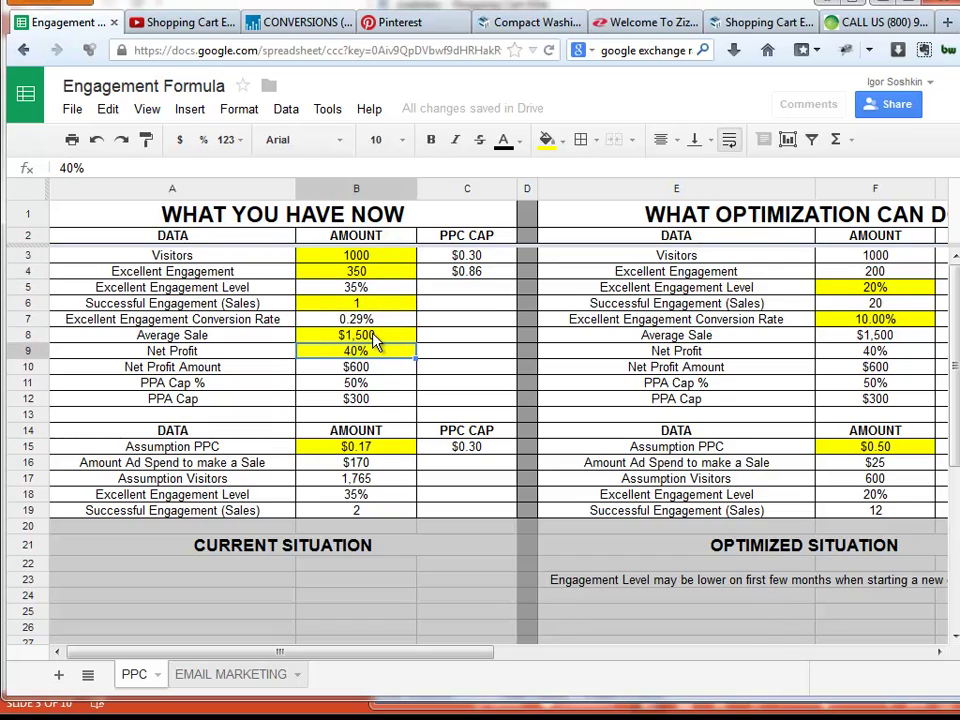
key(Up)
key(Up)
click(375, 258)
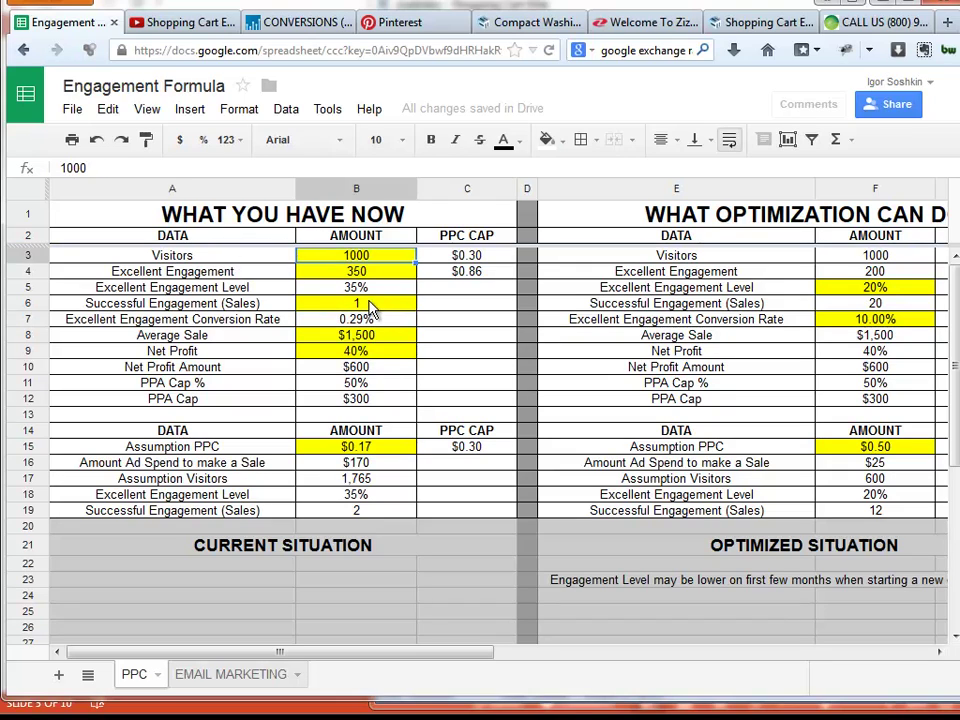
Compare Successful Engagement (Sales) with the Visitors amount in the What You Have Now table.
click(370, 305)
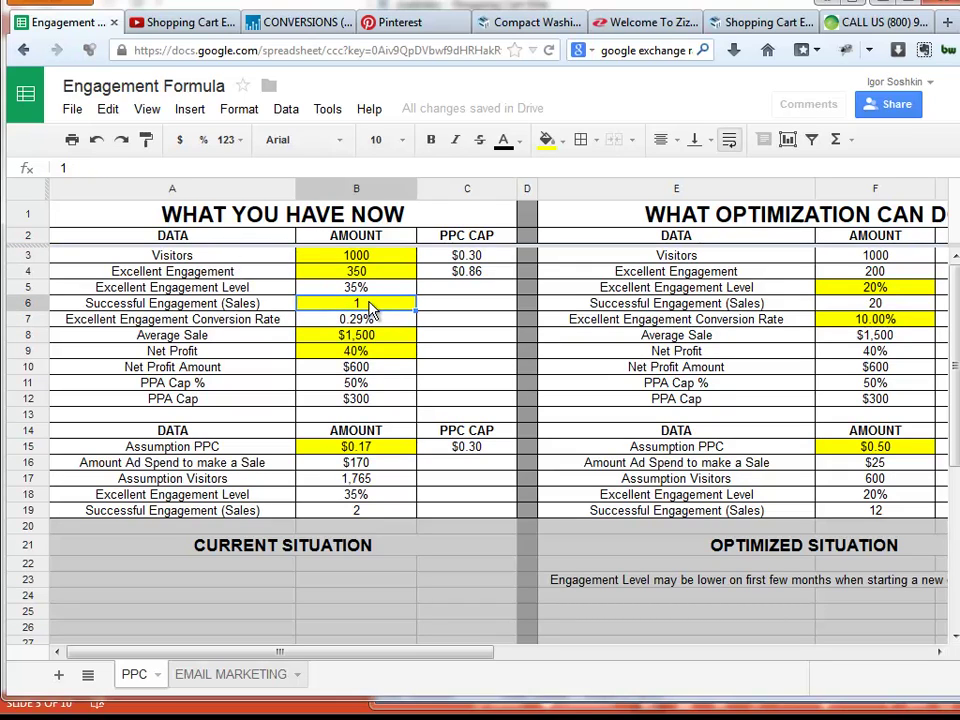
key(Up)
key(Up)
key(Up)
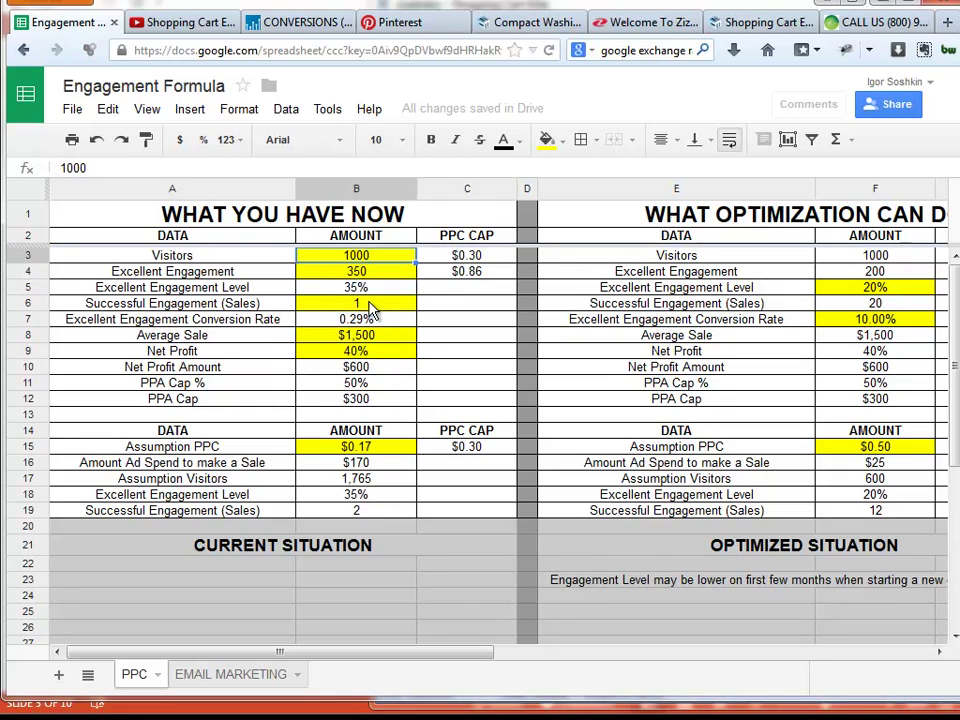
key(Down)
key(Down)
key(Down)
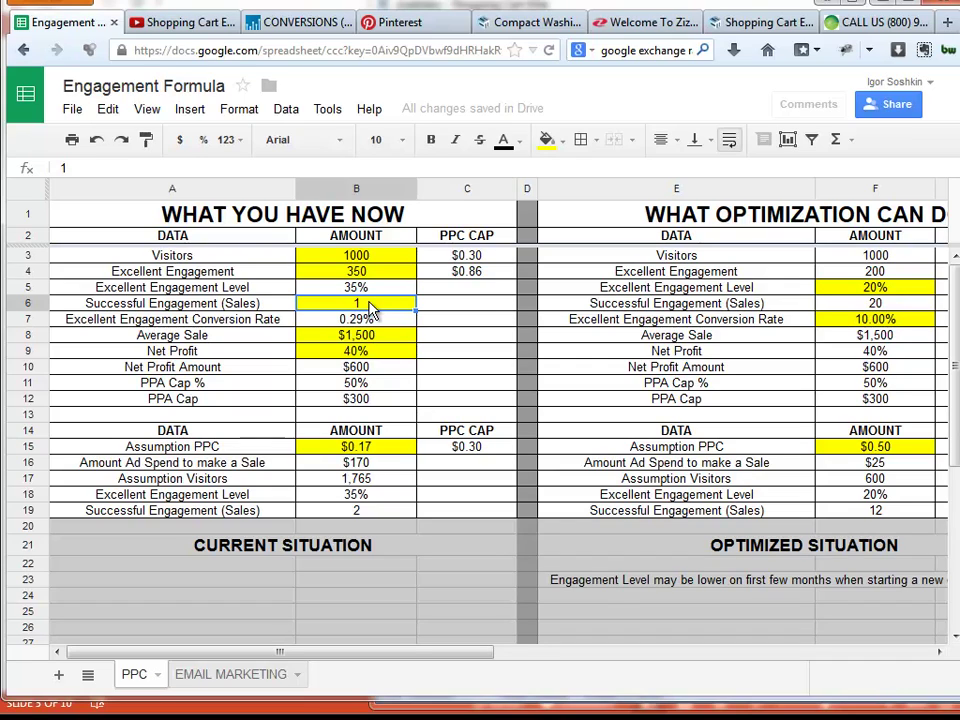
Review the Excellent Engagement, Excellent Engagement Level and Sales amounts in the What You Have Now table, ending on Visitors.
key(Up)
key(Up)
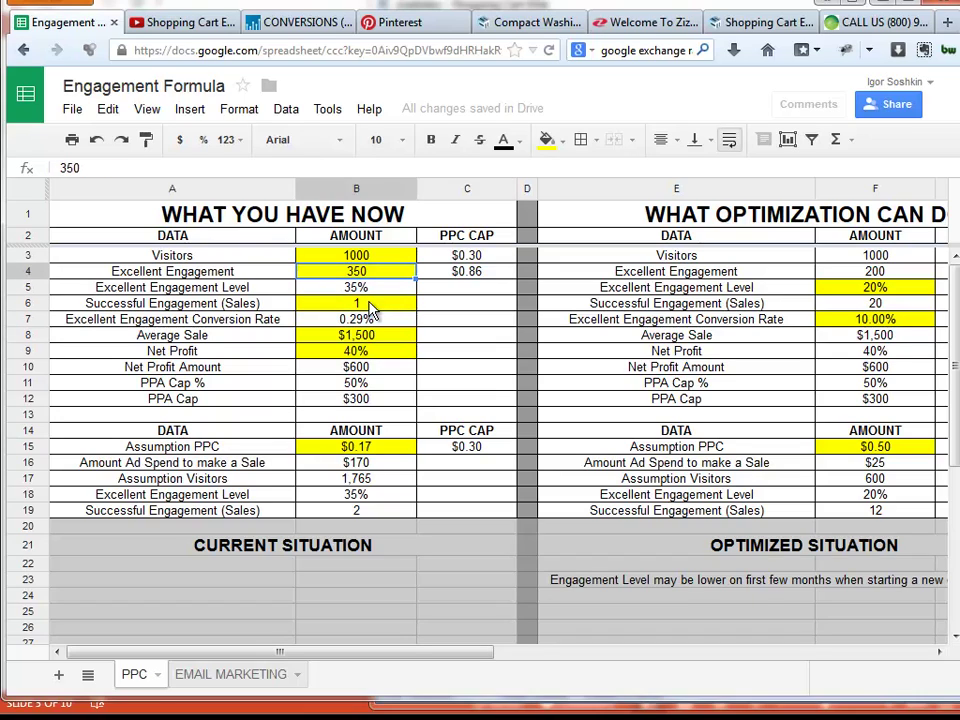
key(Down)
key(Up)
key(Down)
key(Down)
key(Up)
key(Up)
key(Down)
key(Up)
key(Up)
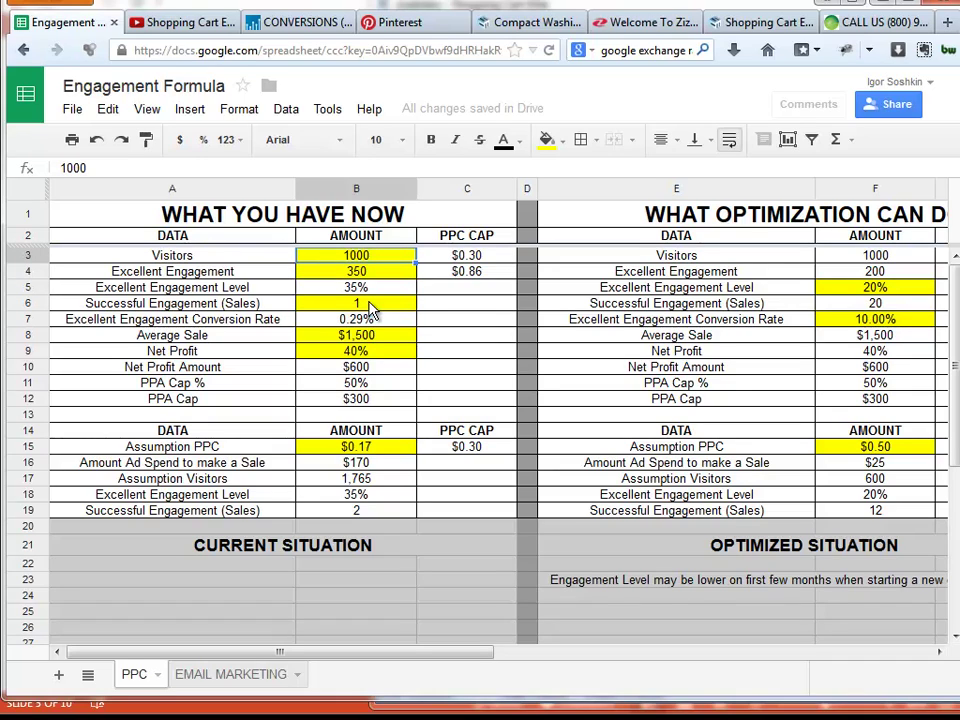
Compare the Visitors amount with Excellent Engagement and its level in the What You Have Now table.
key(Down)
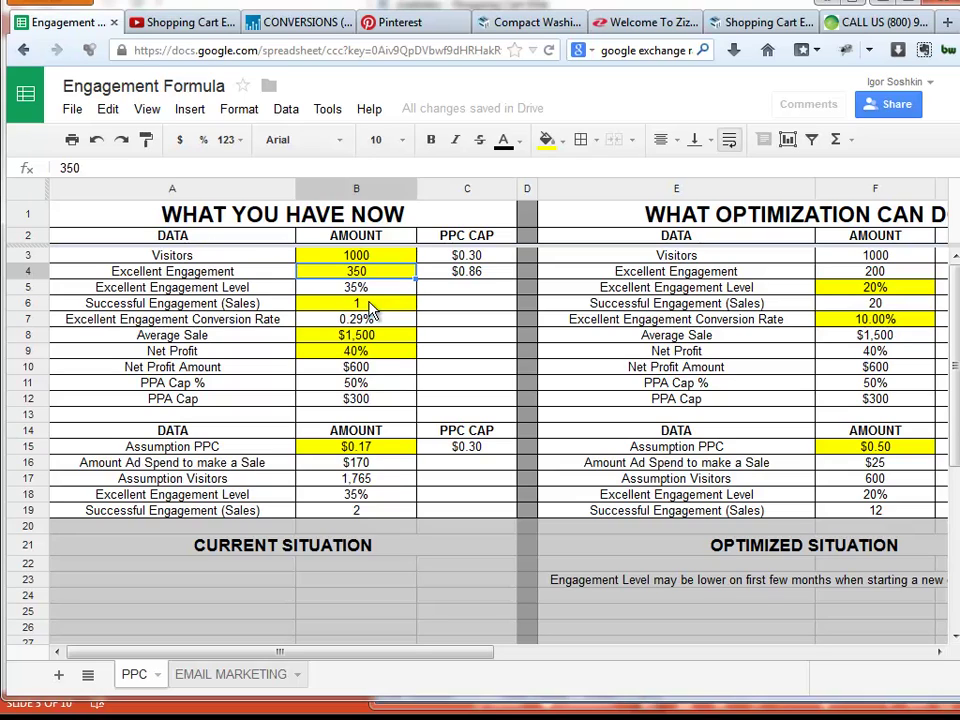
key(Up)
key(Down)
key(Up)
key(Down)
key(Up)
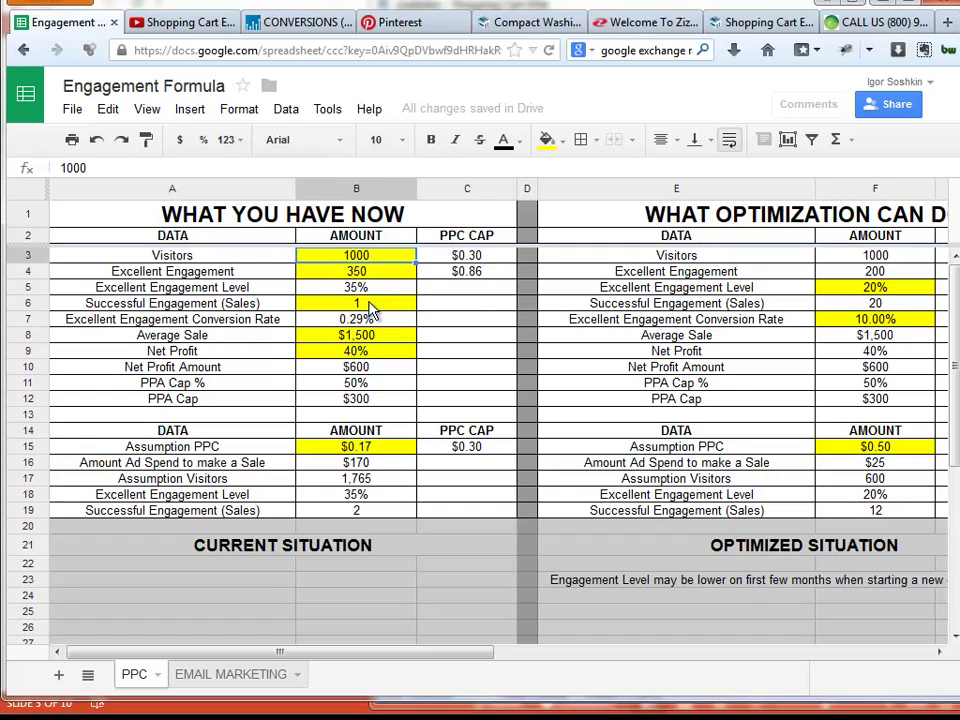
key(Down)
key(Up)
key(Down)
key(Down)
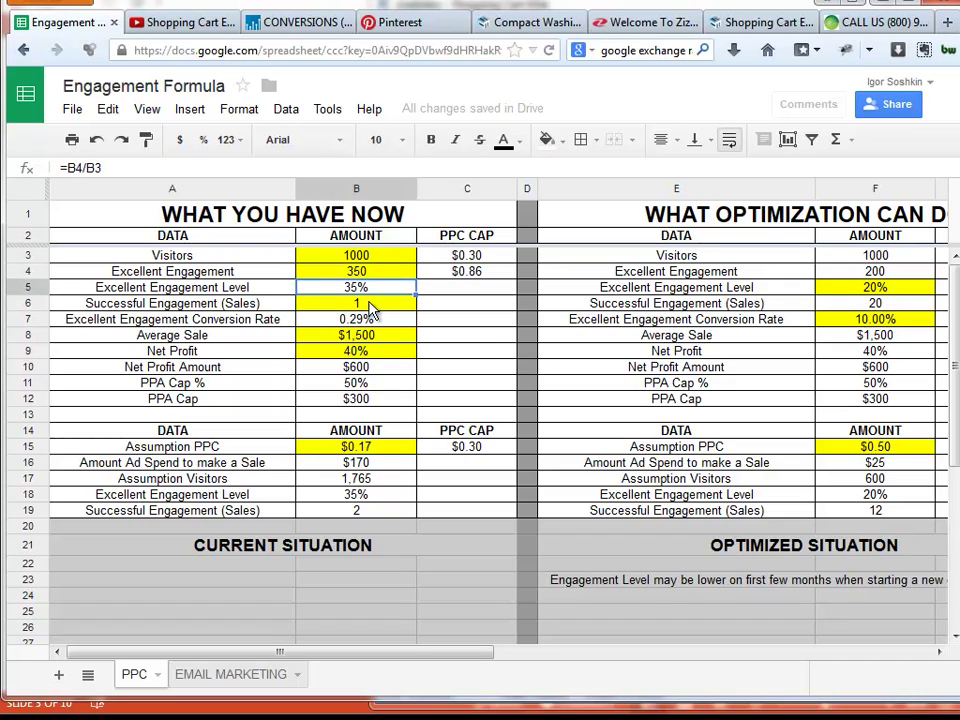
key(Up)
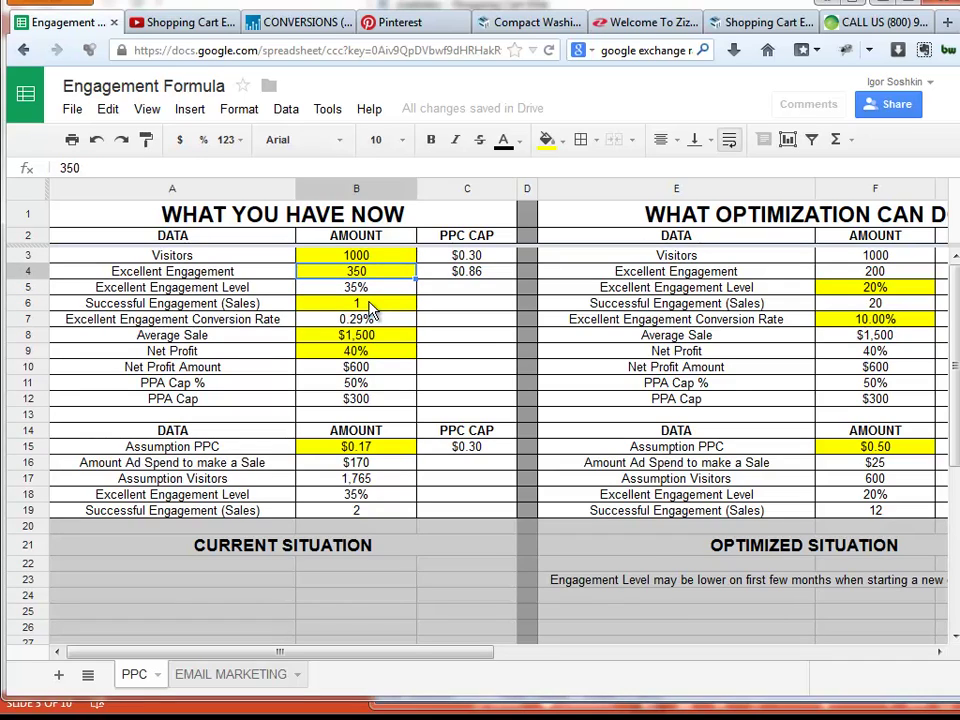
key(Up)
double_click(370, 304)
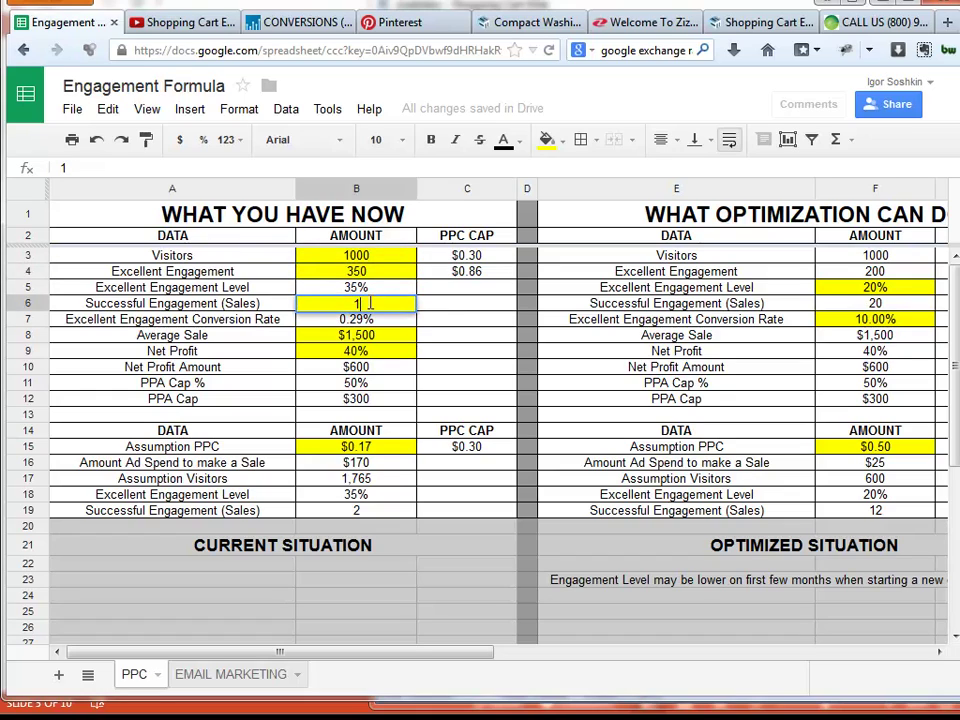
key(Up)
key(Up)
key(Up)
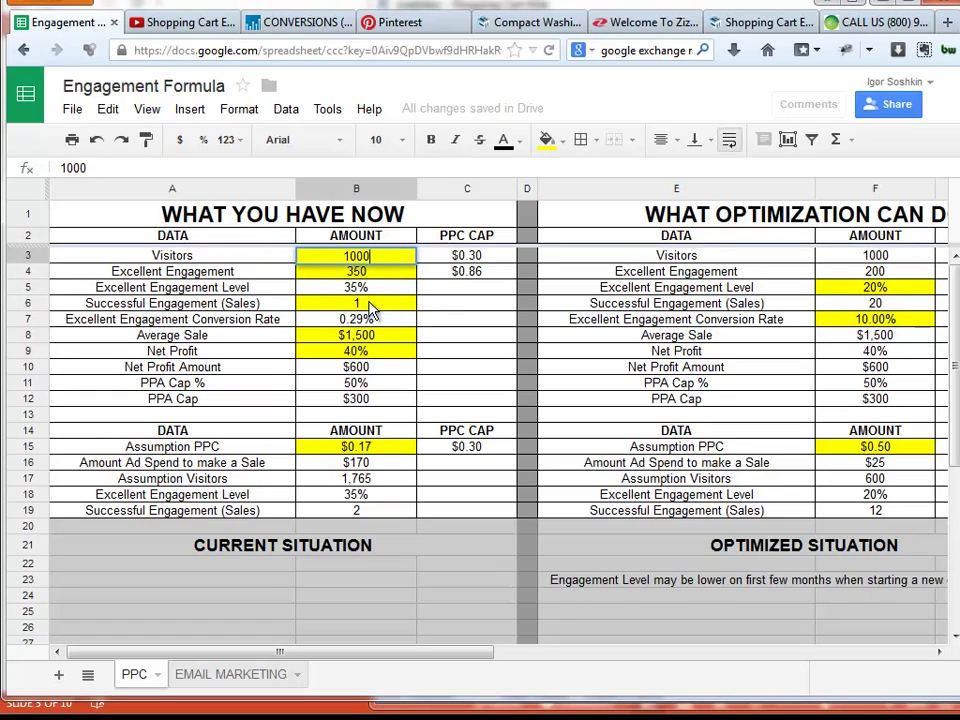
key(Escape)
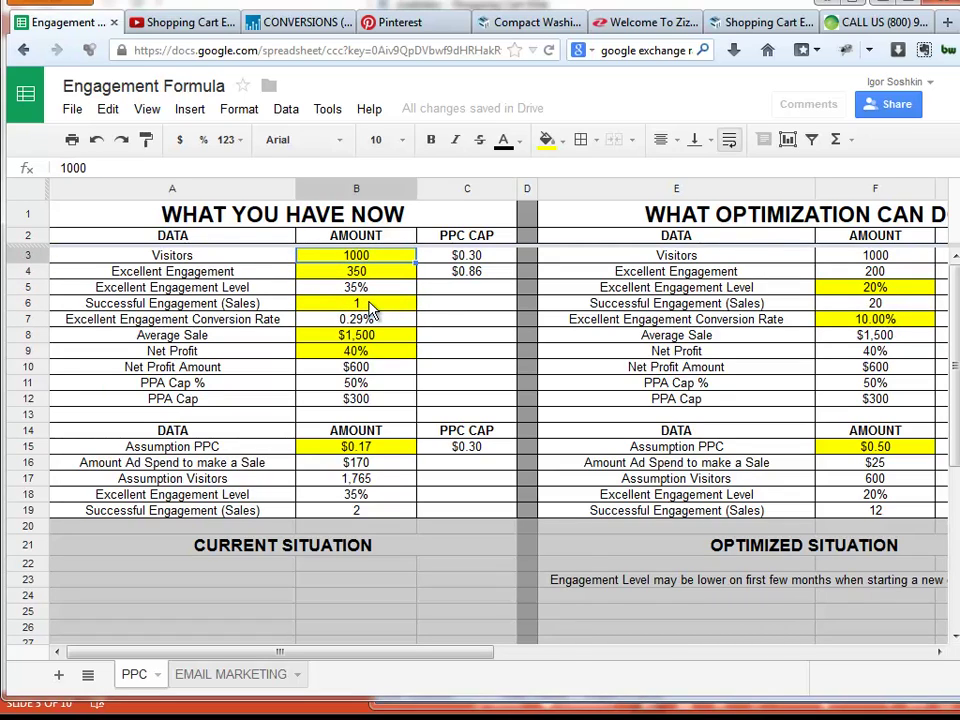
Compare Excellent Engagement with Successful Engagement (Sales) in the What You Have Now table.
key(Down)
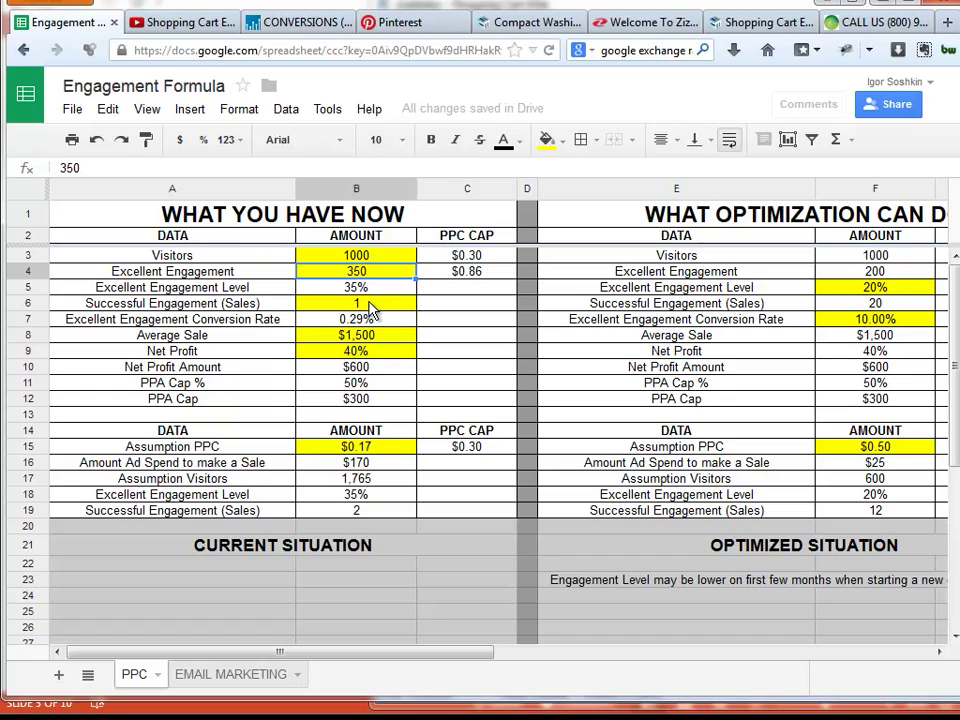
click(370, 305)
key(Up)
key(Up)
key(Down)
key(Down)
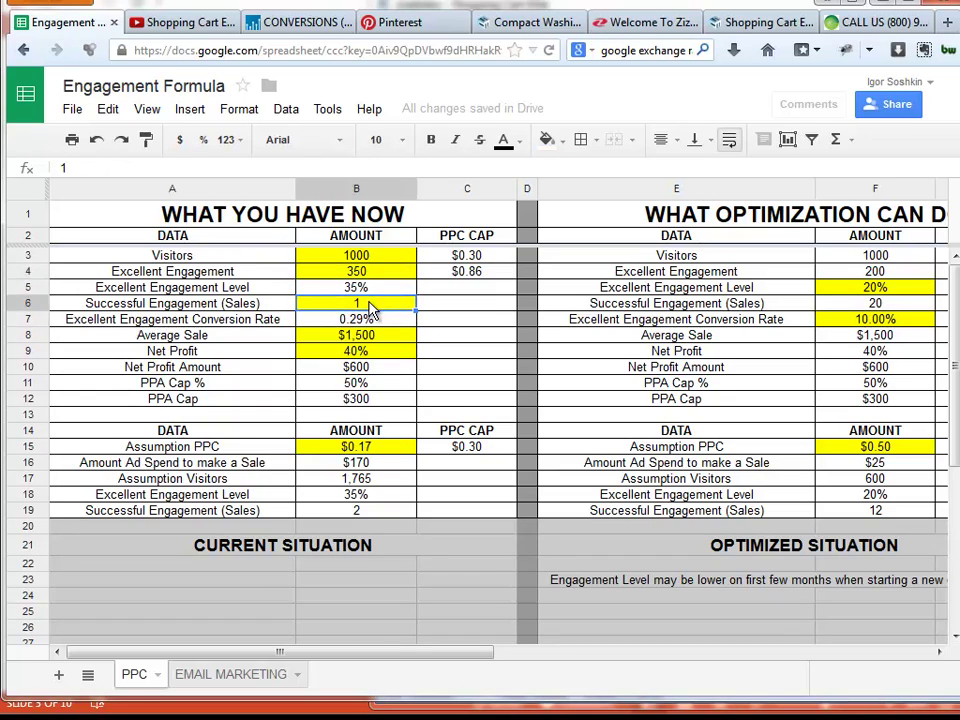
key(Up)
key(Up)
key(Down)
key(Down)
key(Up)
key(Up)
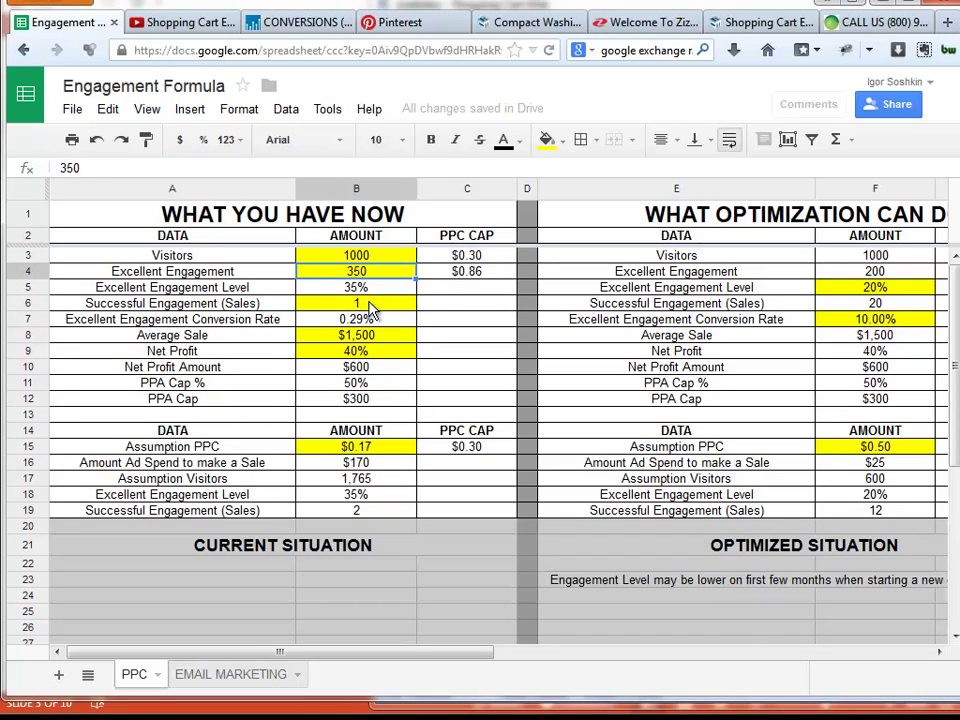
key(Down)
key(Down)
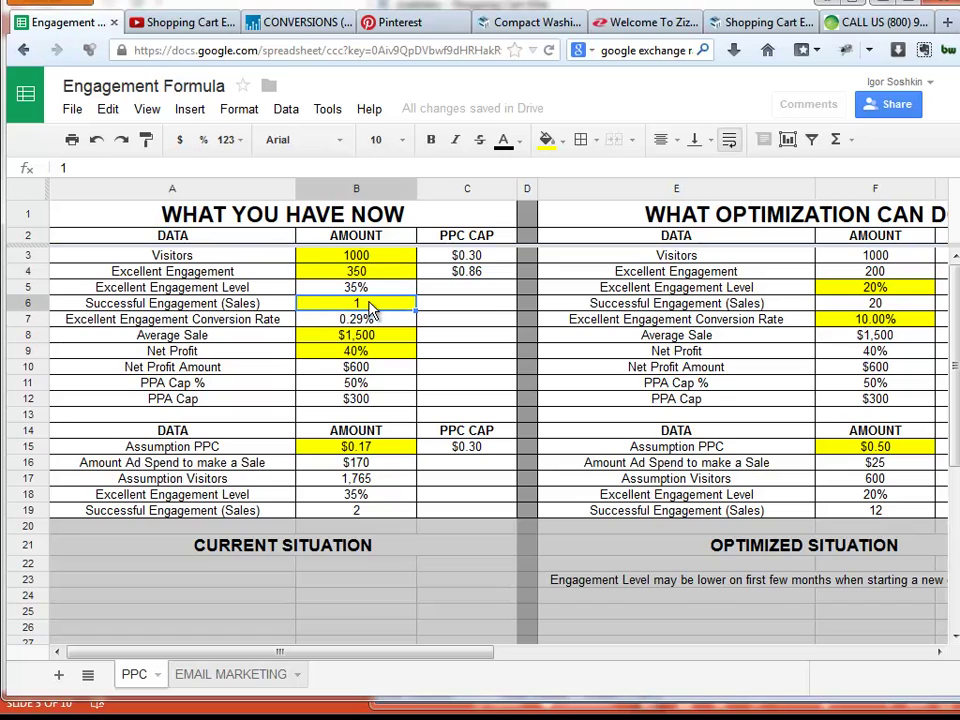
Compare Excellent Engagement Conversion Rate in both tables, ending on the Sales amount in the What Optimization Can Do table.
key(Down)
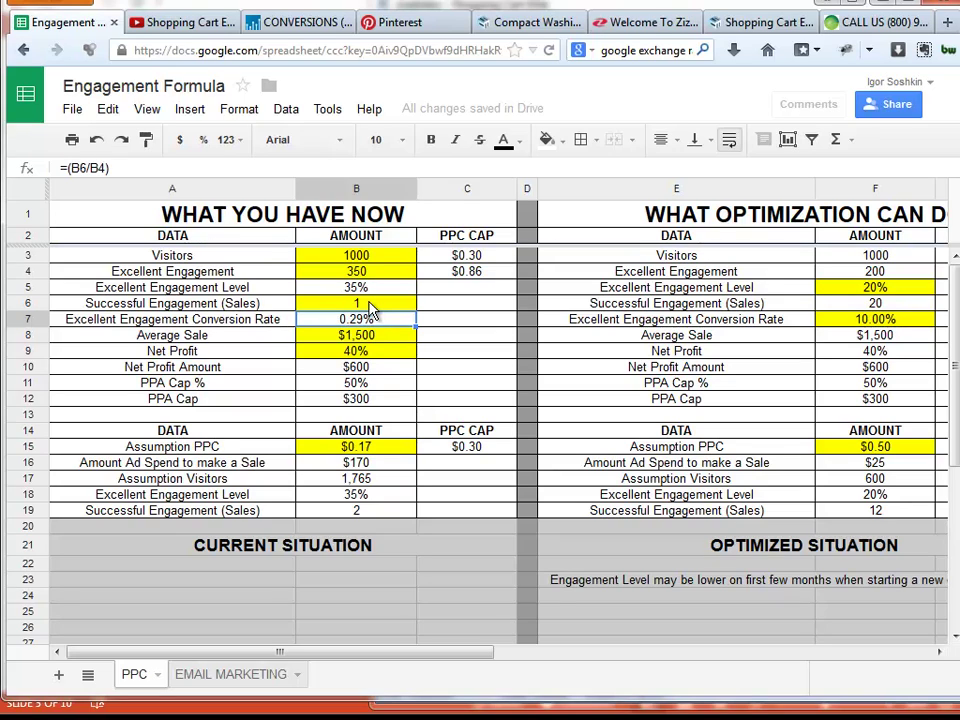
key(Right)
key(Right)
key(Right)
key(Right)
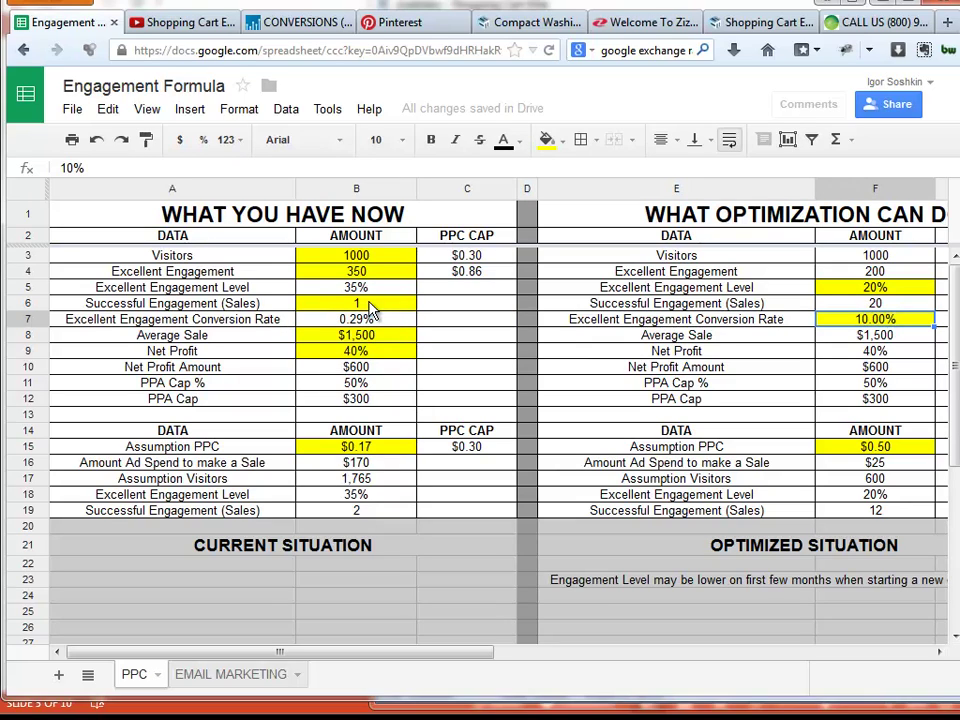
key(Down)
key(Up)
key(Up)
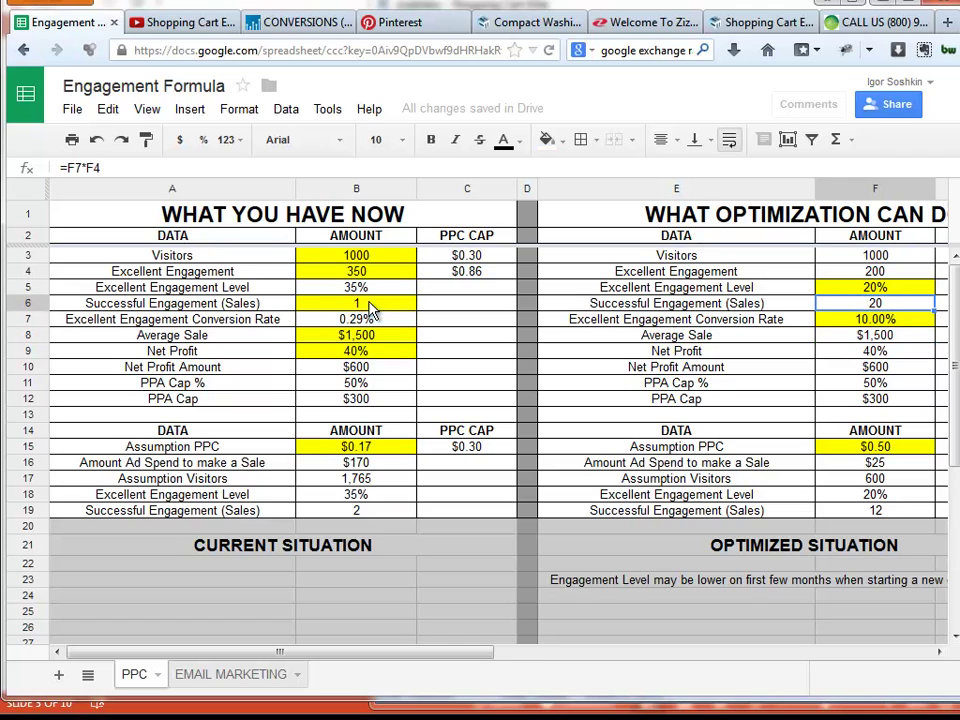
Set Excellent Engagement Conversion Rate to 2% in the What Optimization Can Do table.
scroll(372, 310, right, 3)
key(Down)
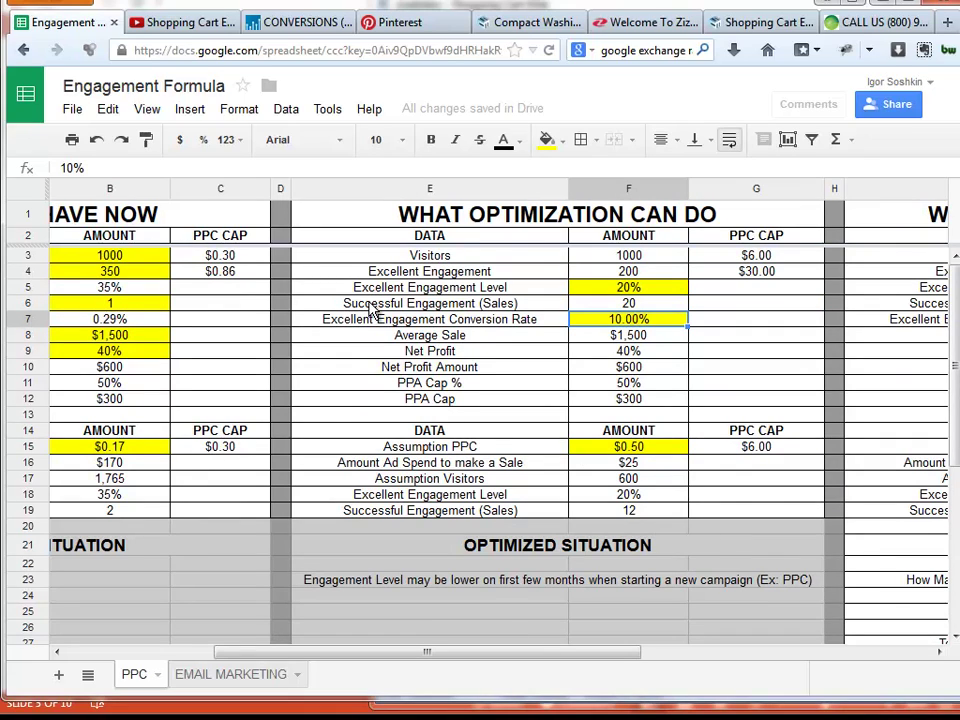
text(2)
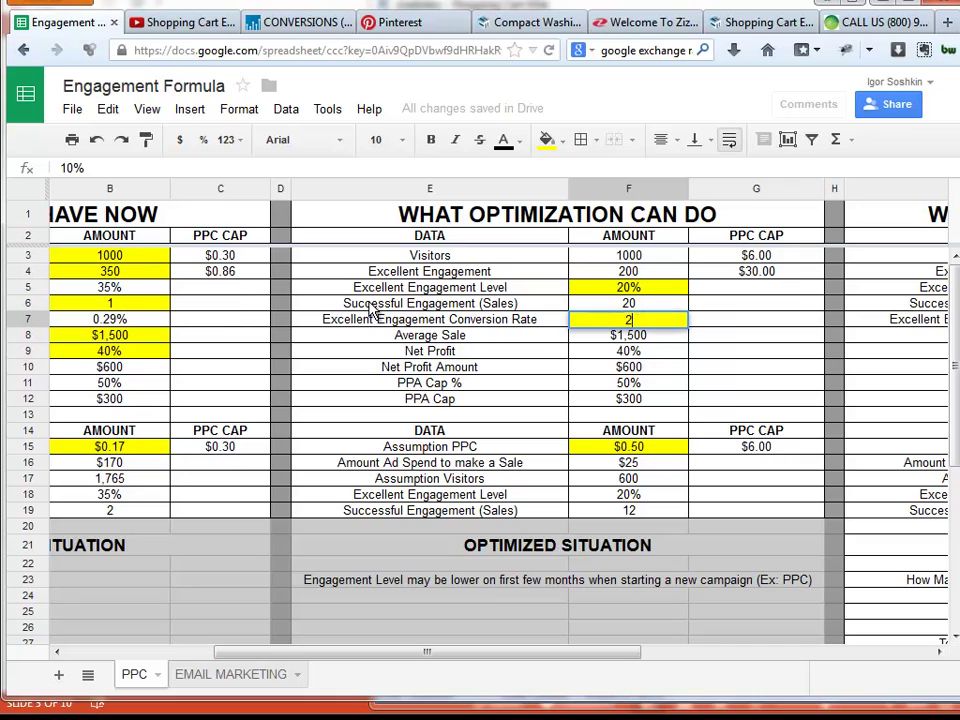
key(Return)
key(Up)
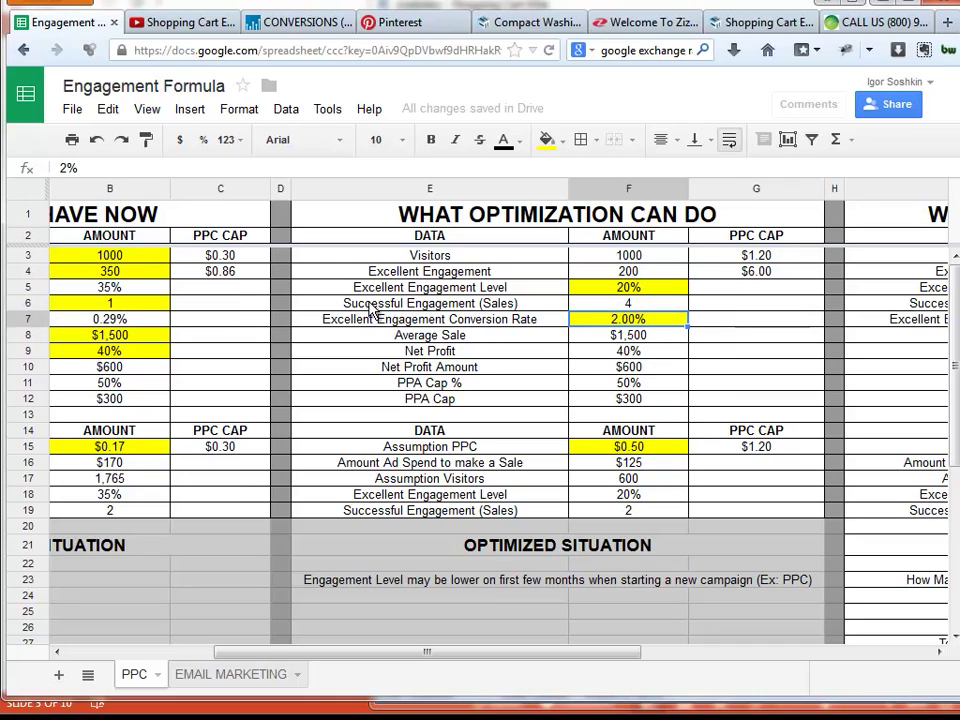
Check Sales and Excellent Engagement in the What Optimization Can Do table, and compare Excellent Engagement Level in both tables.
key(Up)
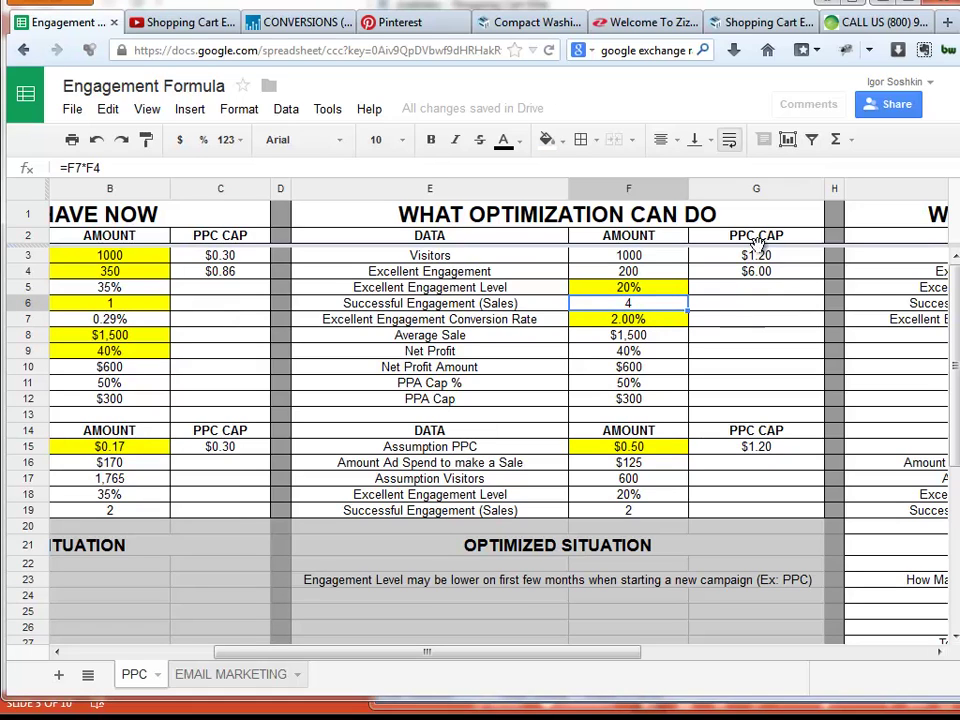
click(642, 290)
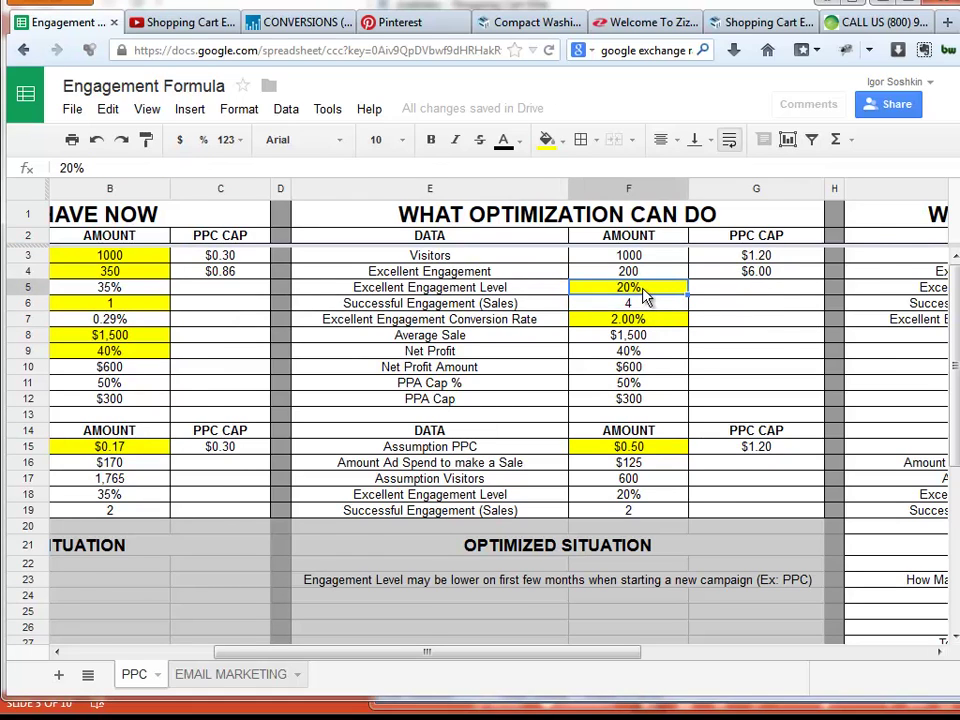
key(Up)
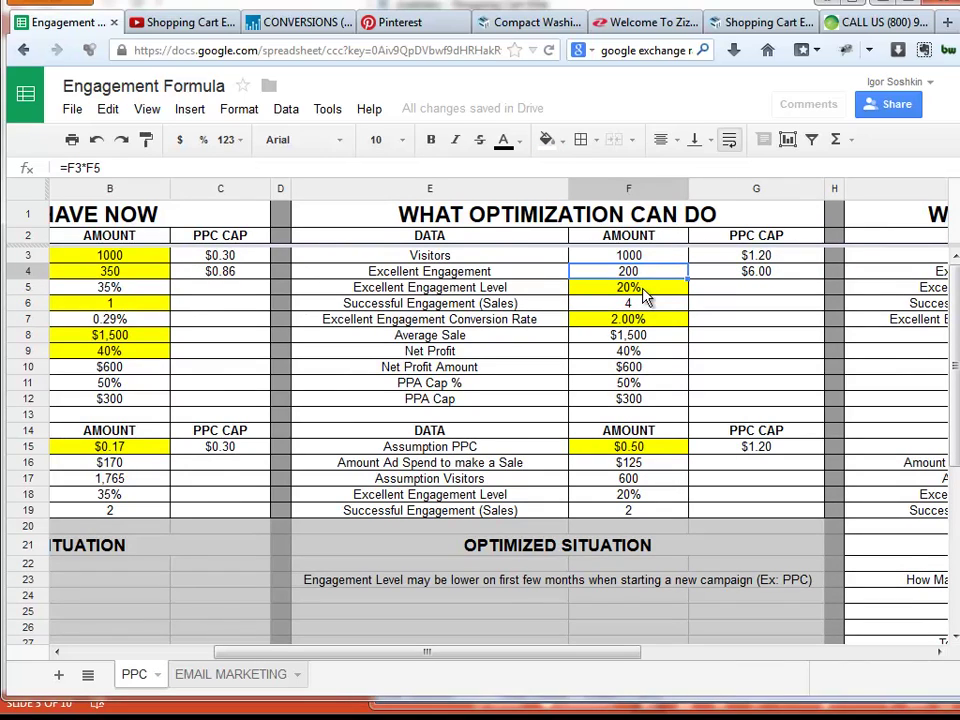
click(643, 289)
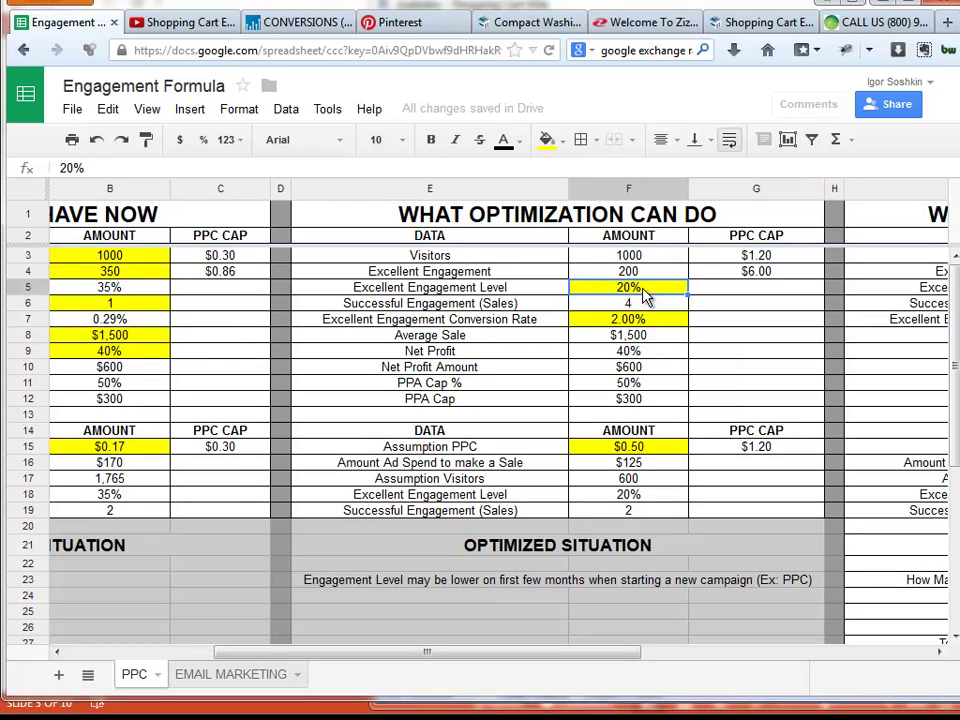
key(Left)
key(Left)
key(Left)
key(Left)
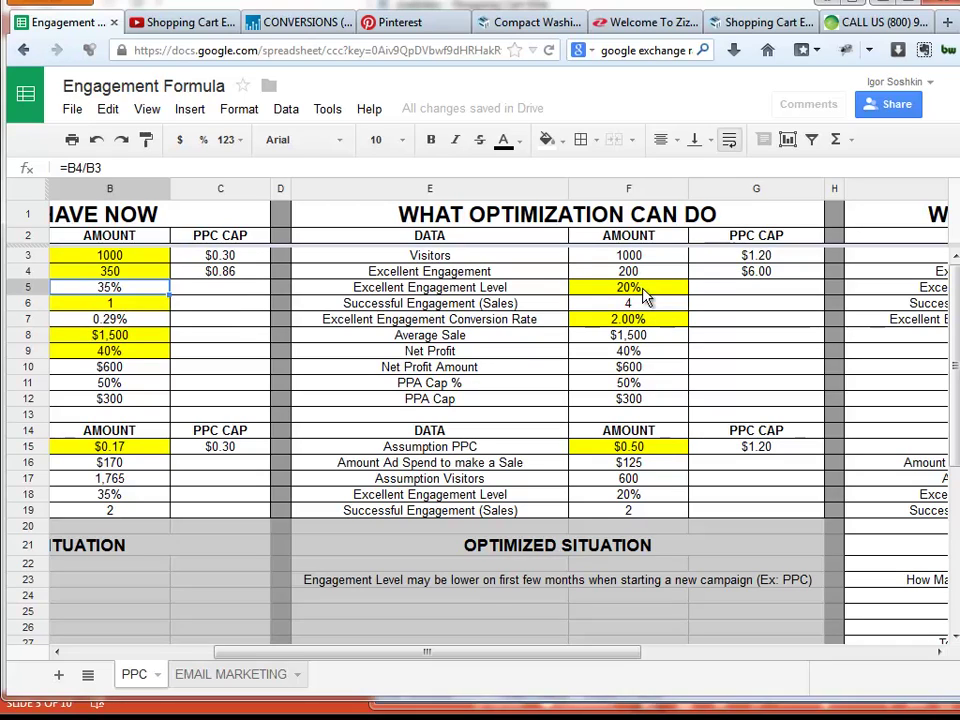
click(643, 289)
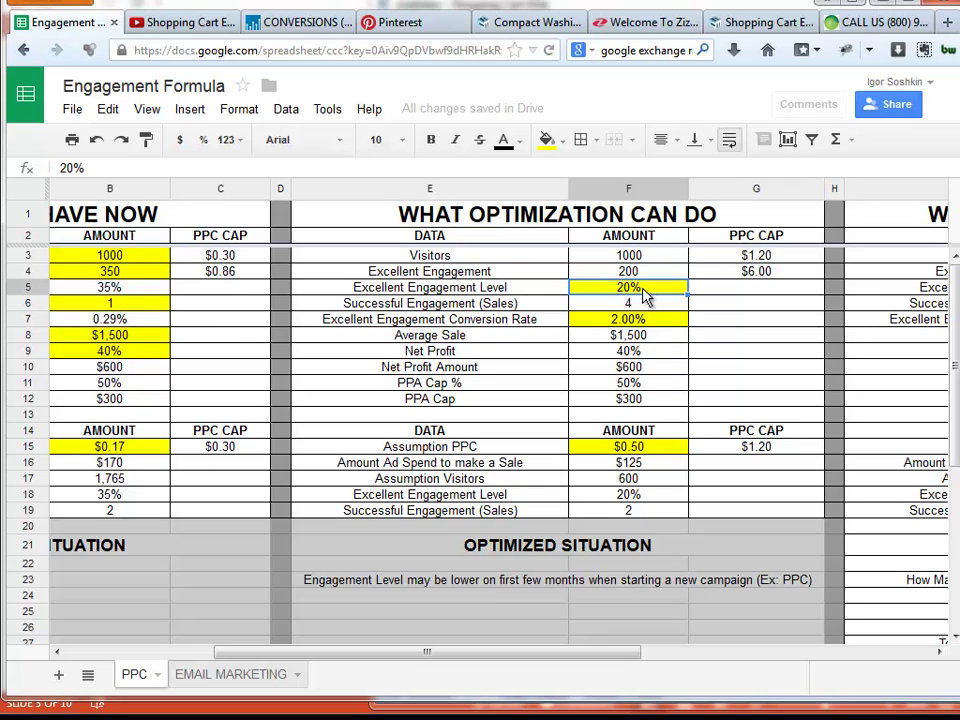
Examine the Excellent Engagement Level, Excellent Engagement Conversion Rate and Sales amounts in the What Optimization Can Do table.
key(Left)
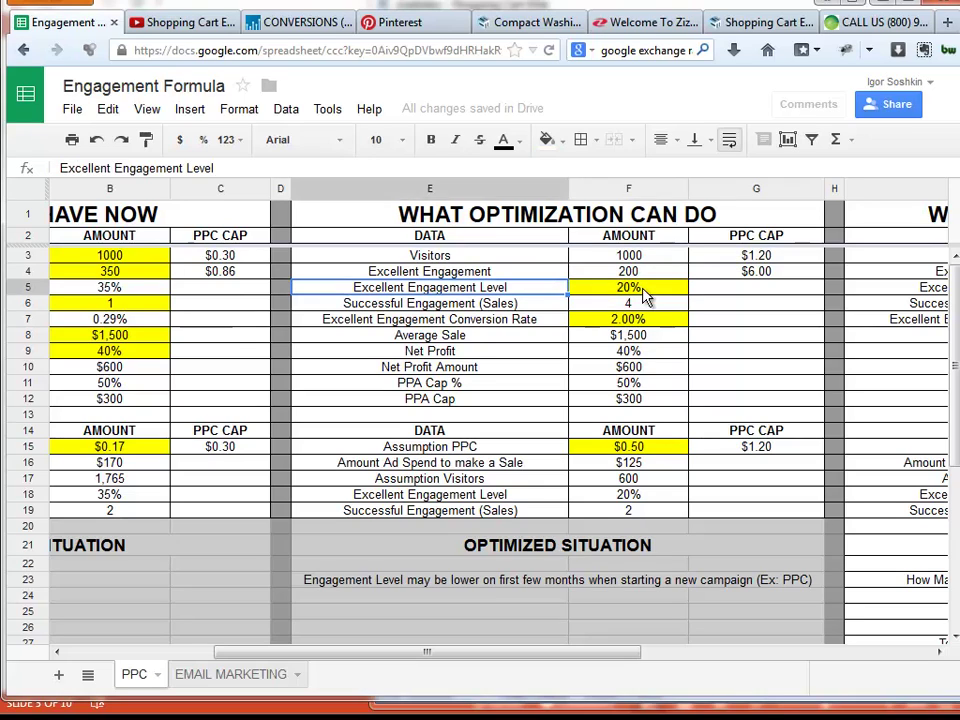
key(Right)
key(Up)
key(Down)
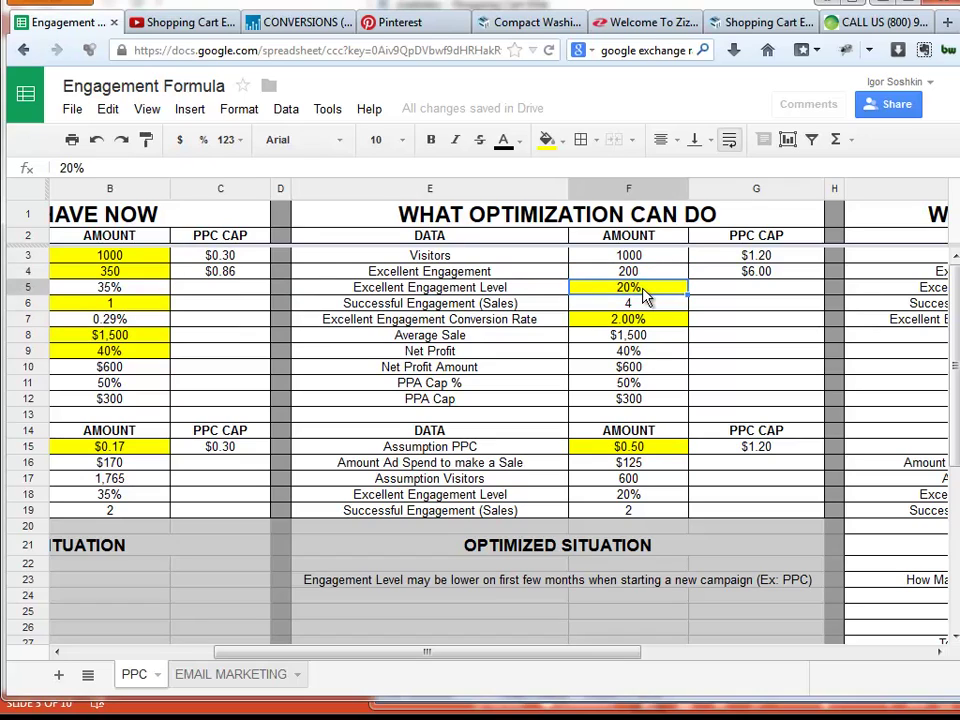
key(Down)
key(Down)
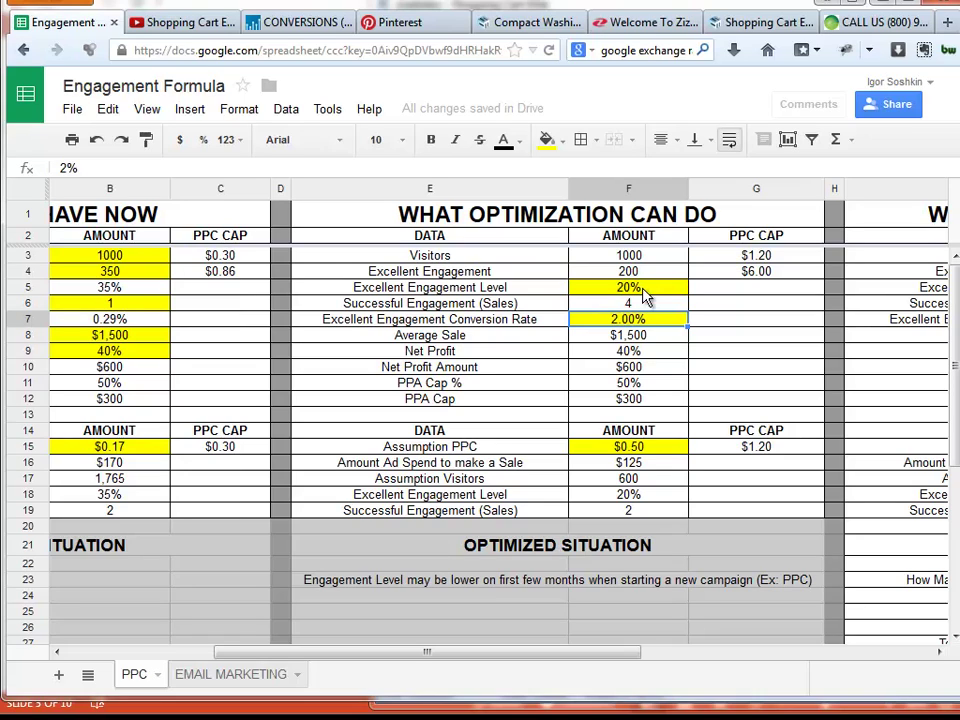
key(Up)
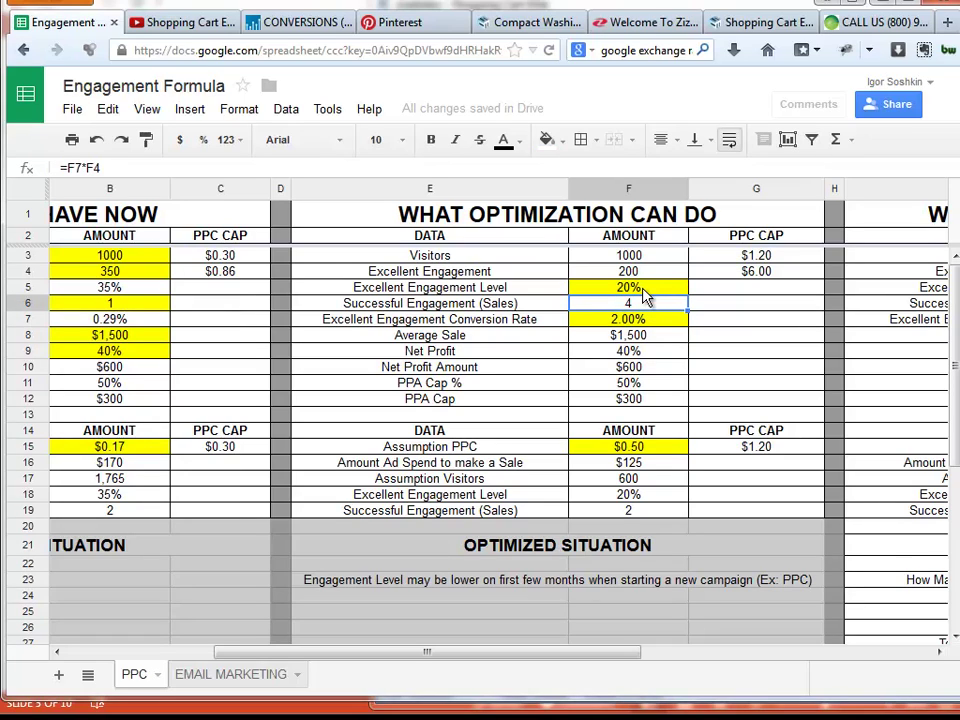
Review the What Optimization Can Do amounts from Sales down to Assumption PPC, ending on the Assumption PPC row's PPC cap.
key(Down)
key(Down)
key(Down)
key(Down)
key(Down)
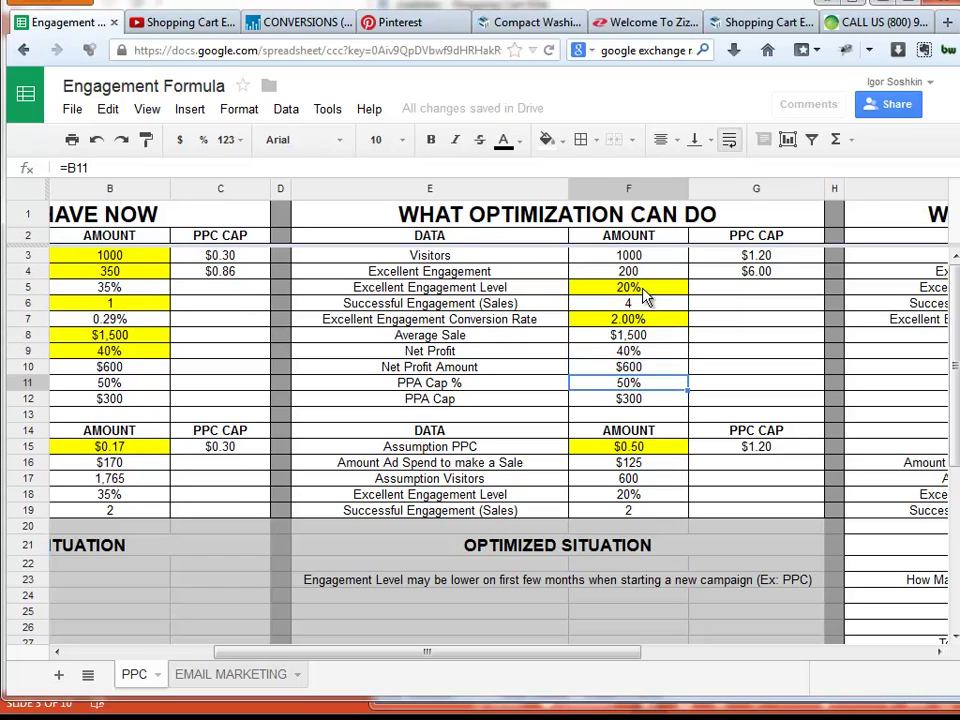
key(Down)
key(Down)
key(Down)
key(Down)
key(Right)
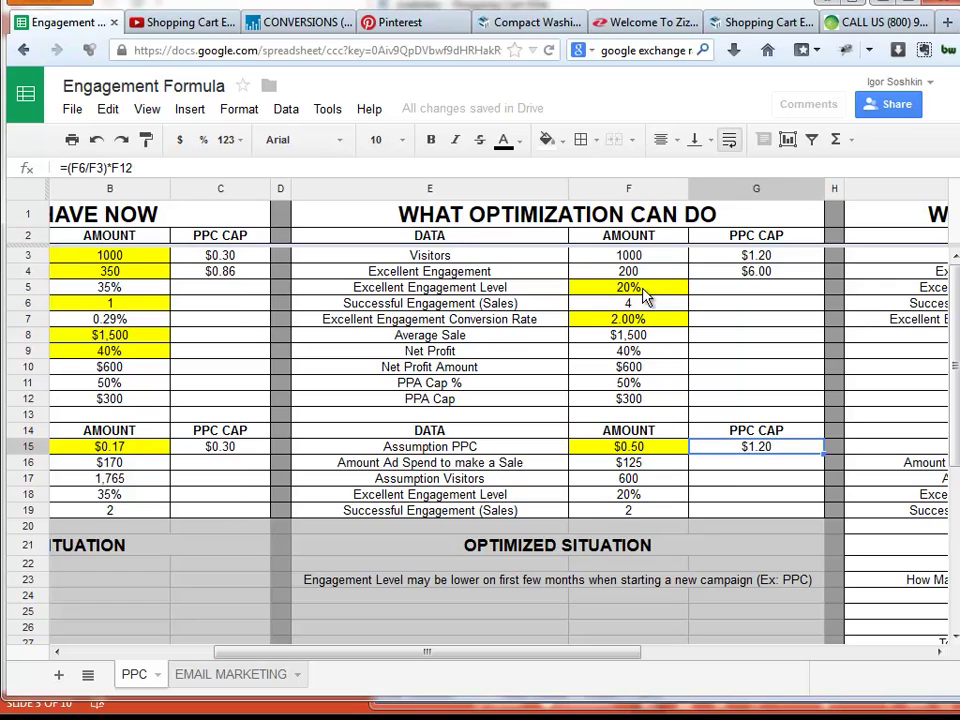
Compare the Assumption PPC amount with its PPC cap in the What Optimization Can Do table.
key(Left)
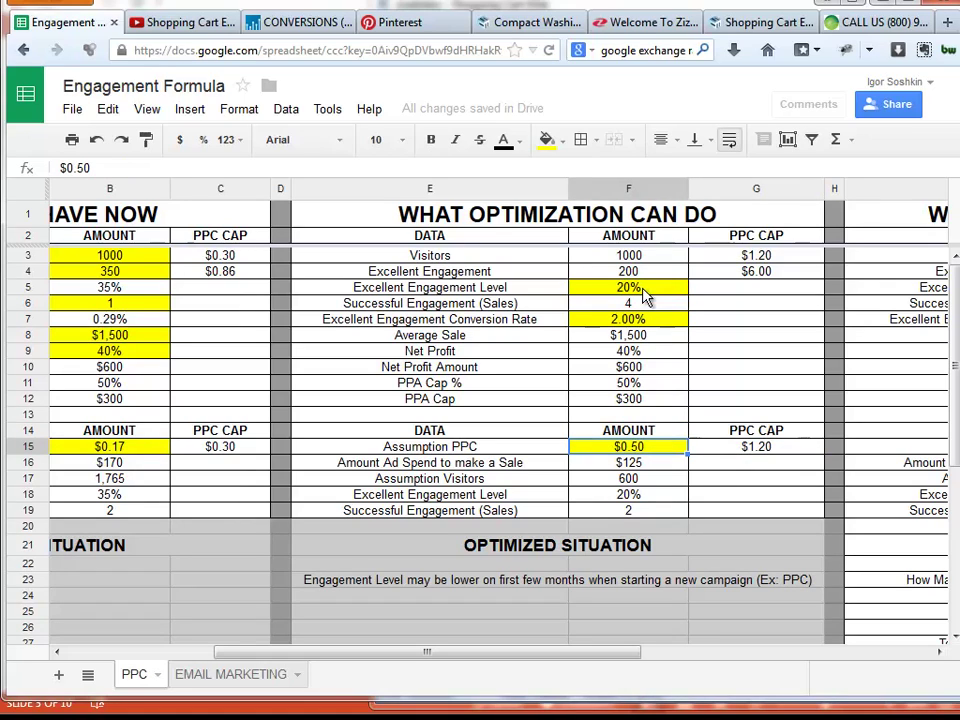
key(Right)
key(Left)
key(Down)
key(Up)
key(Right)
key(Left)
key(Up)
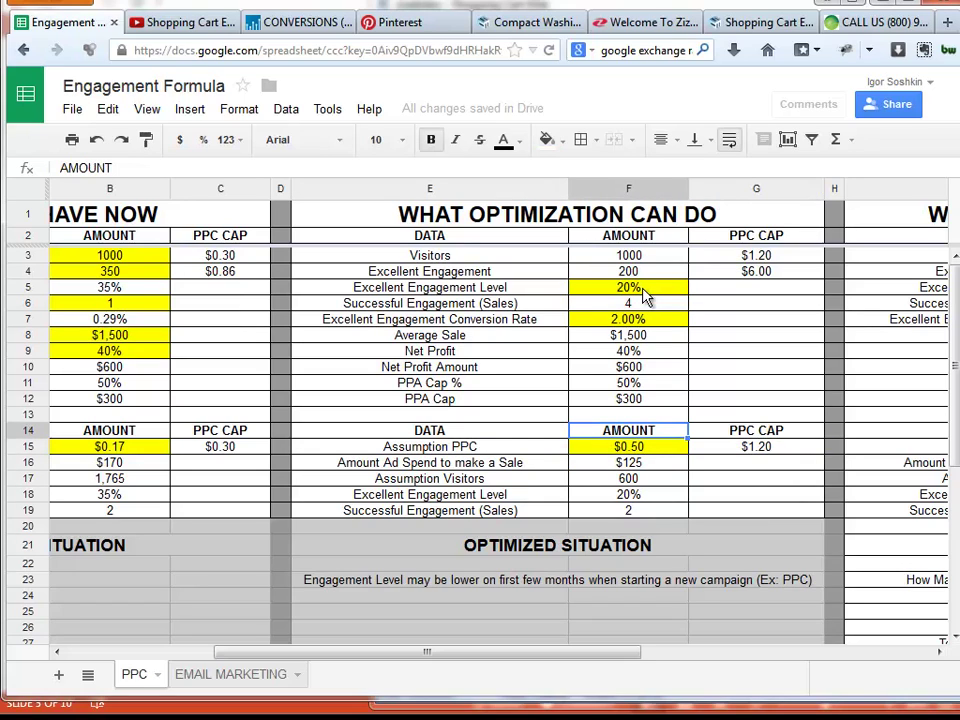
key(Down)
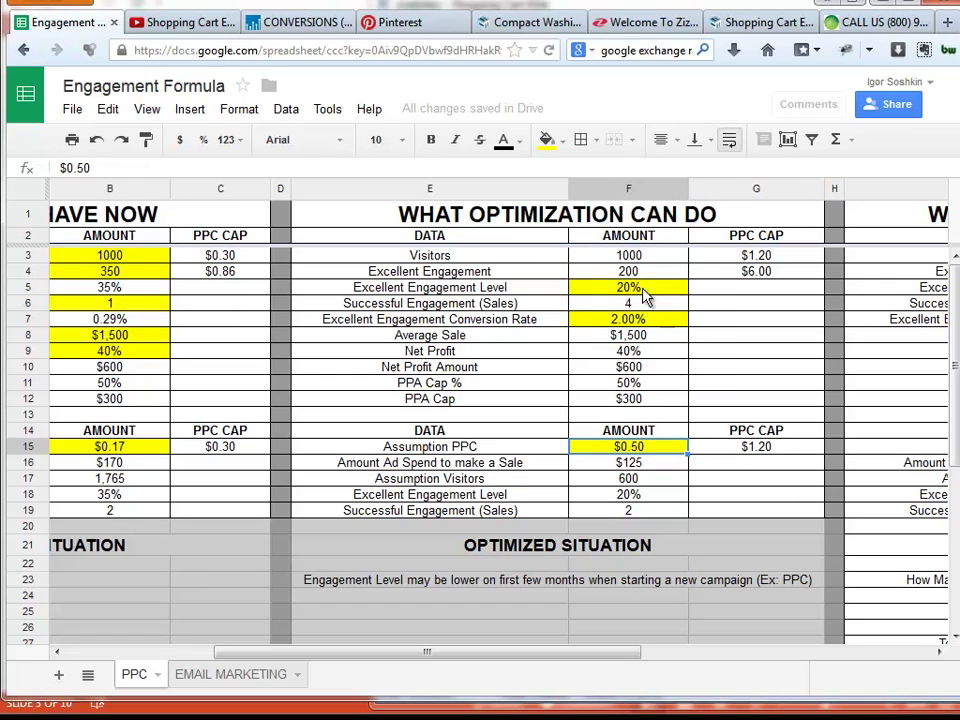
key(Right)
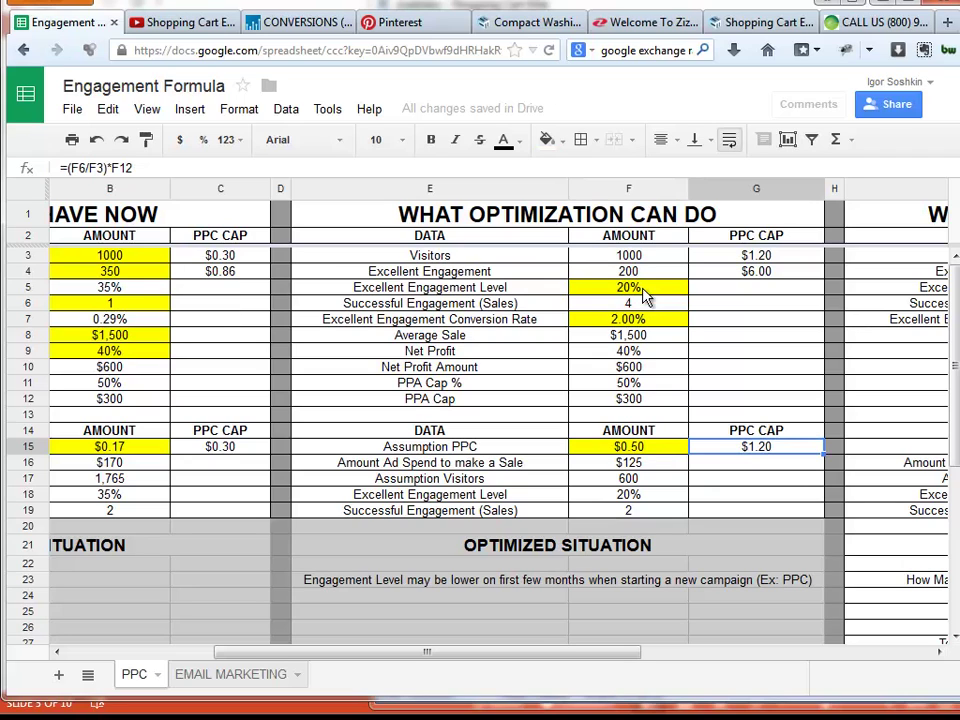
key(Left)
Examine the What Your PPC Budget Should Be table beside the optimization amounts, including its conversion rate and cash flow sections.
key(Right)
key(Right)
key(Right)
key(Right)
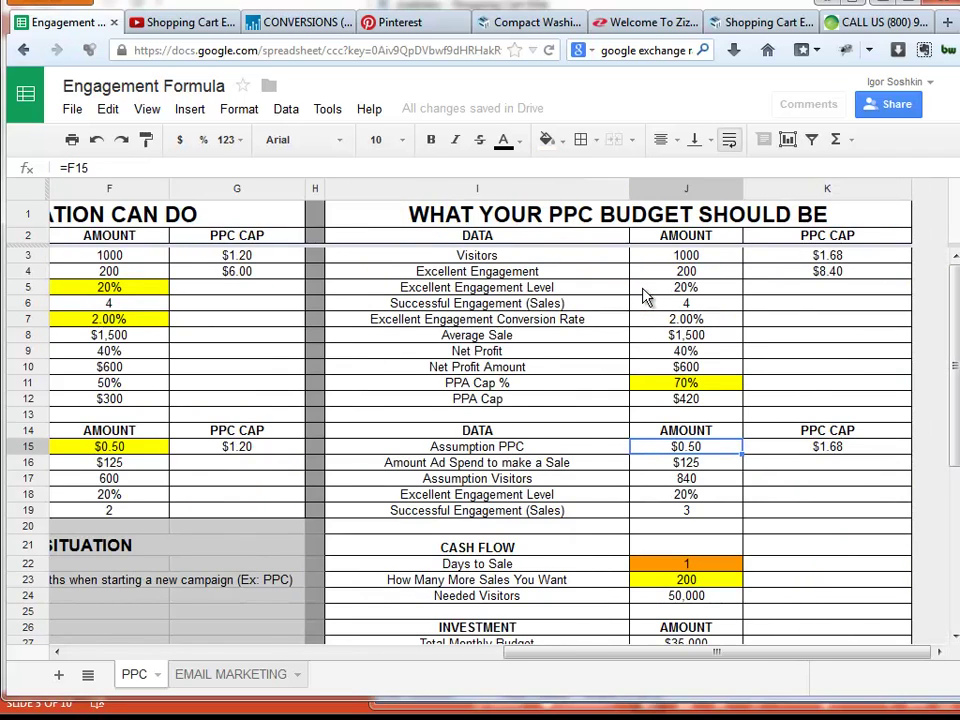
key(Left)
key(Left)
key(Left)
key(Left)
key(Up)
key(Up)
key(Up)
key(Up)
key(Up)
key(Up)
key(Up)
key(Up)
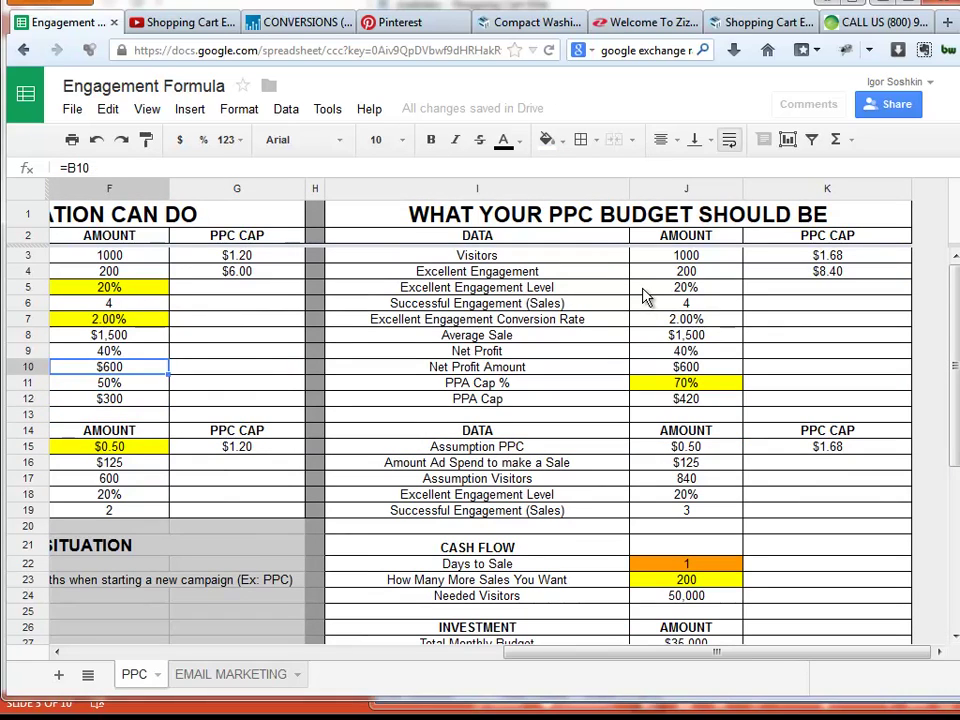
key(Right)
key(Right)
key(Right)
key(Right)
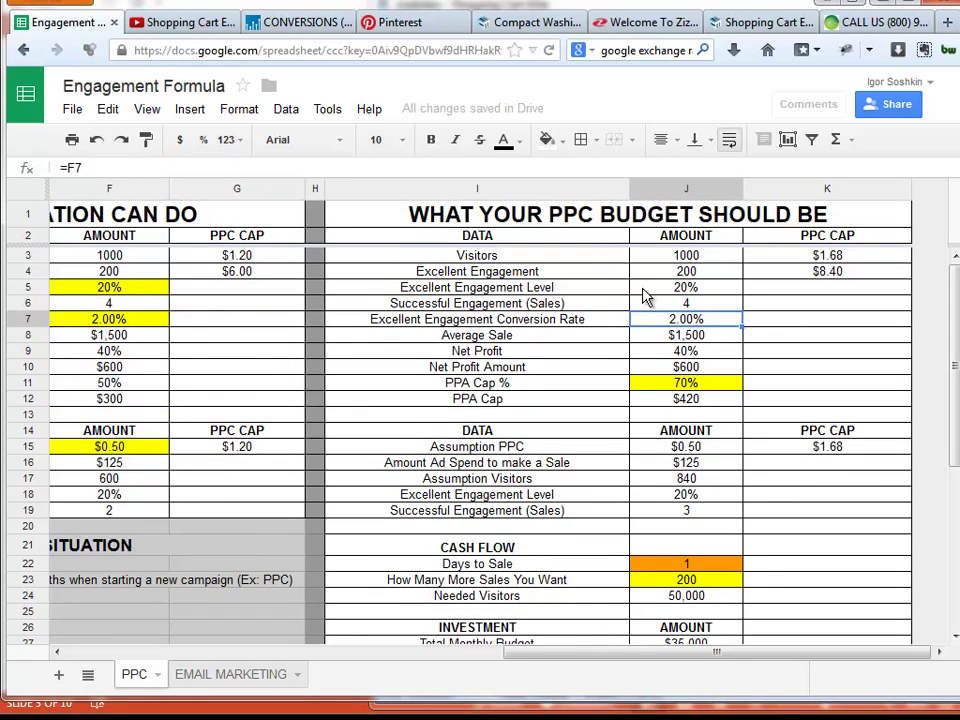
scroll(640, 350, down, 1)
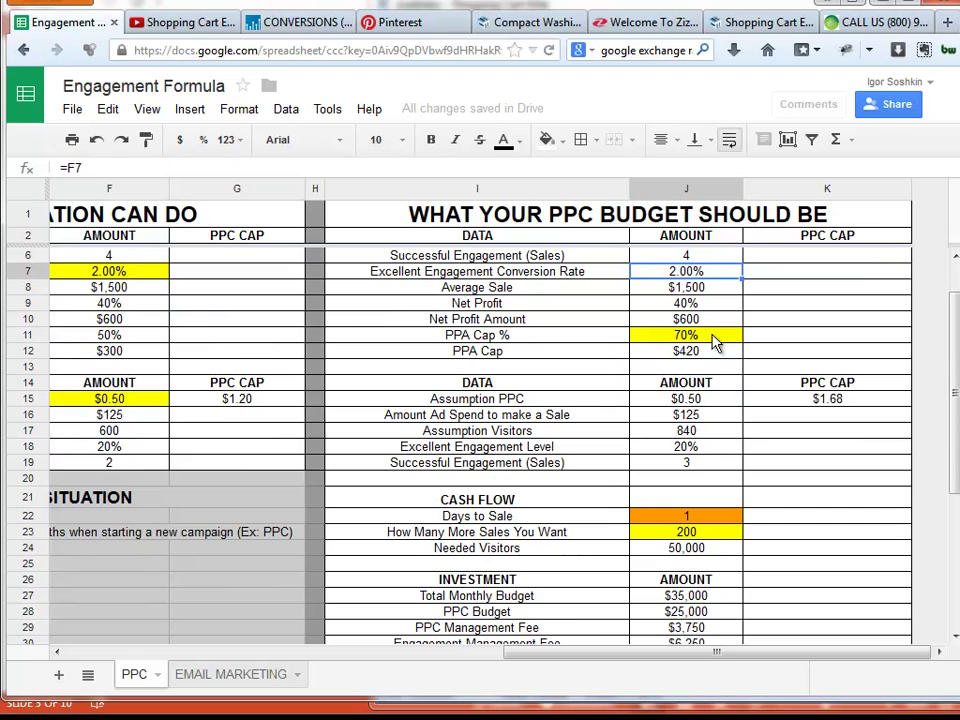
scroll(700, 535, down, 1)
scroll(727, 540, up, 2)
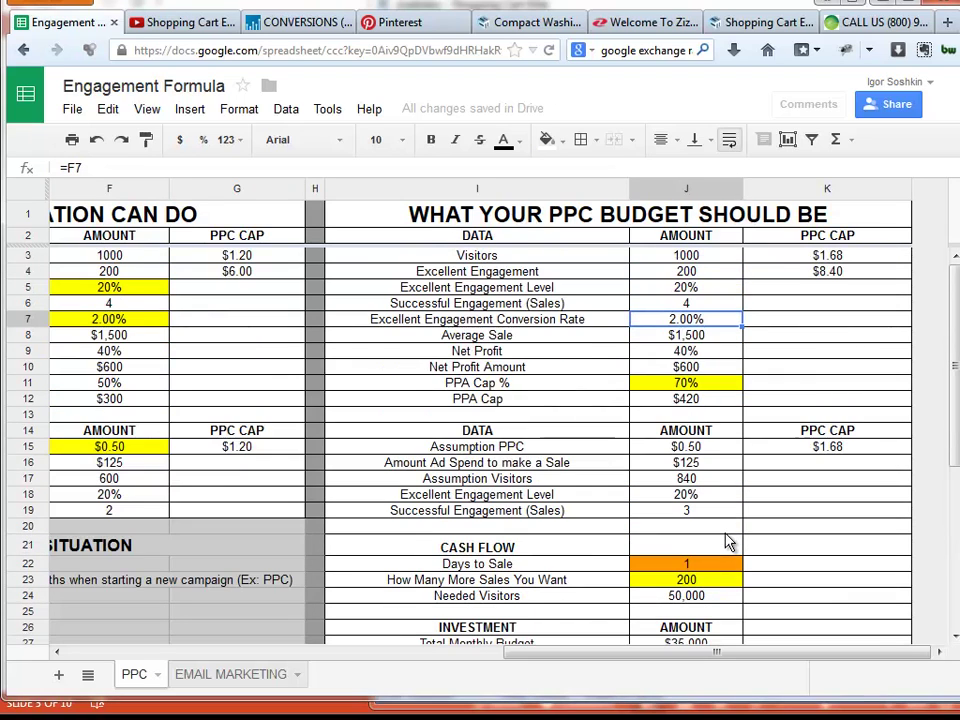
Set How Many More Sales You Want to 30 in the Cash Flow section and check Needed Visitors.
scroll(725, 540, down, 1)
click(724, 538)
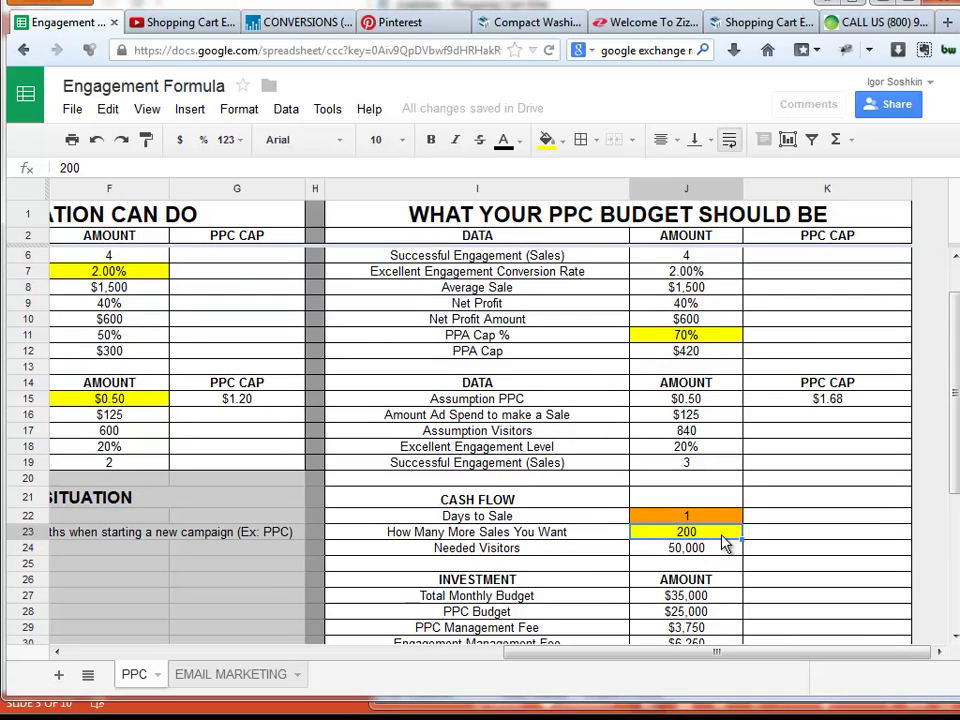
text(30)
key(Return)
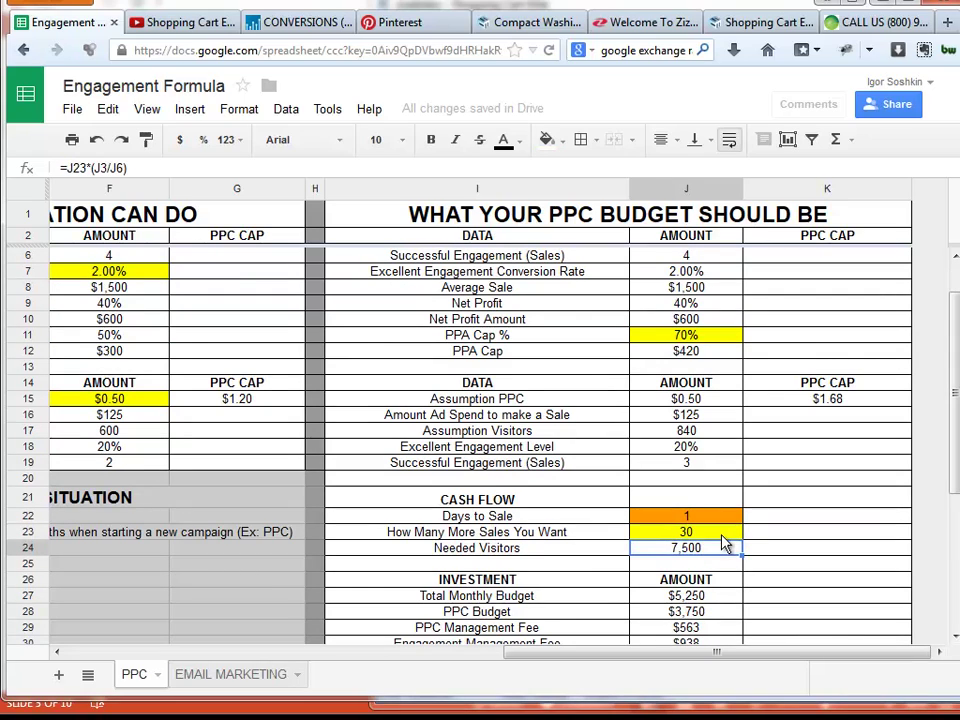
click(722, 537)
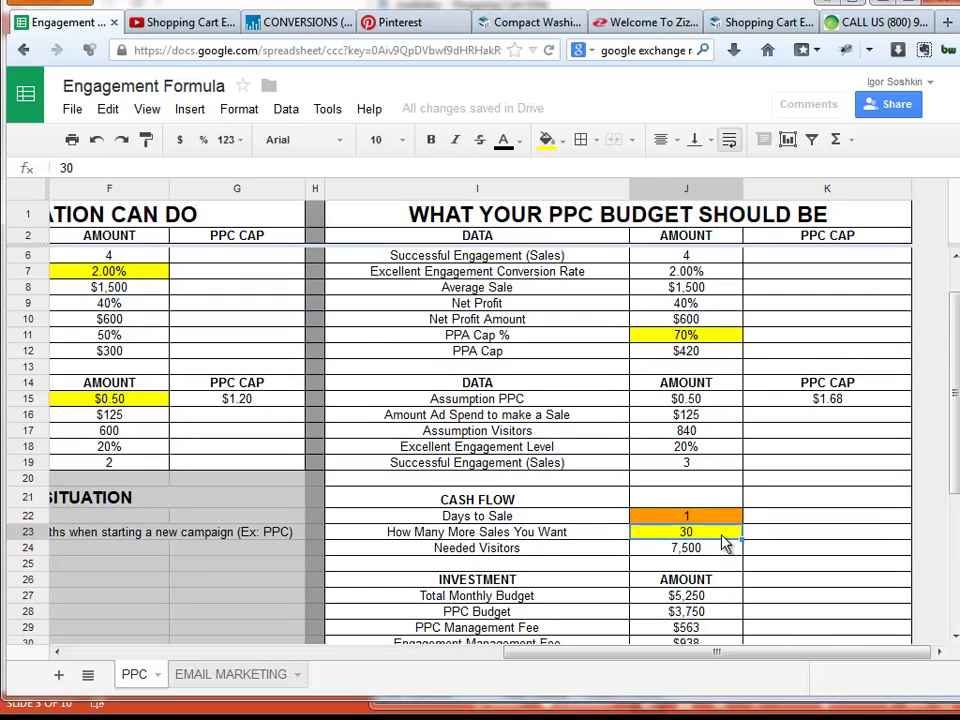
click(672, 550)
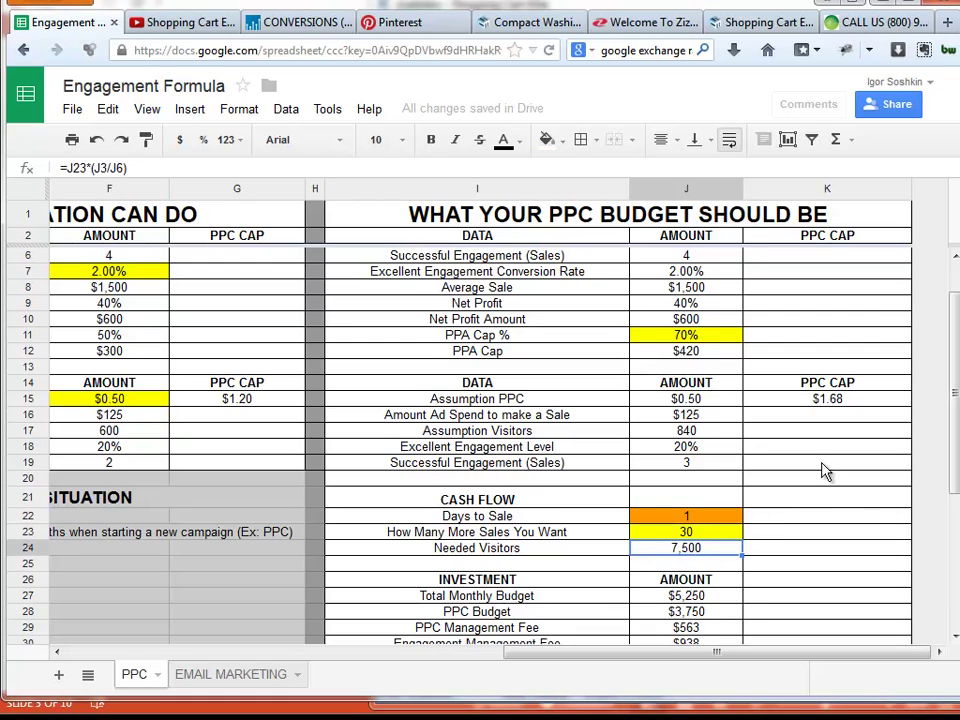
Set PPA Cap % to 50% in the What Your PPC Budget Should Be table and check the PPA Cap amount.
click(711, 336)
text(50)
key(Return)
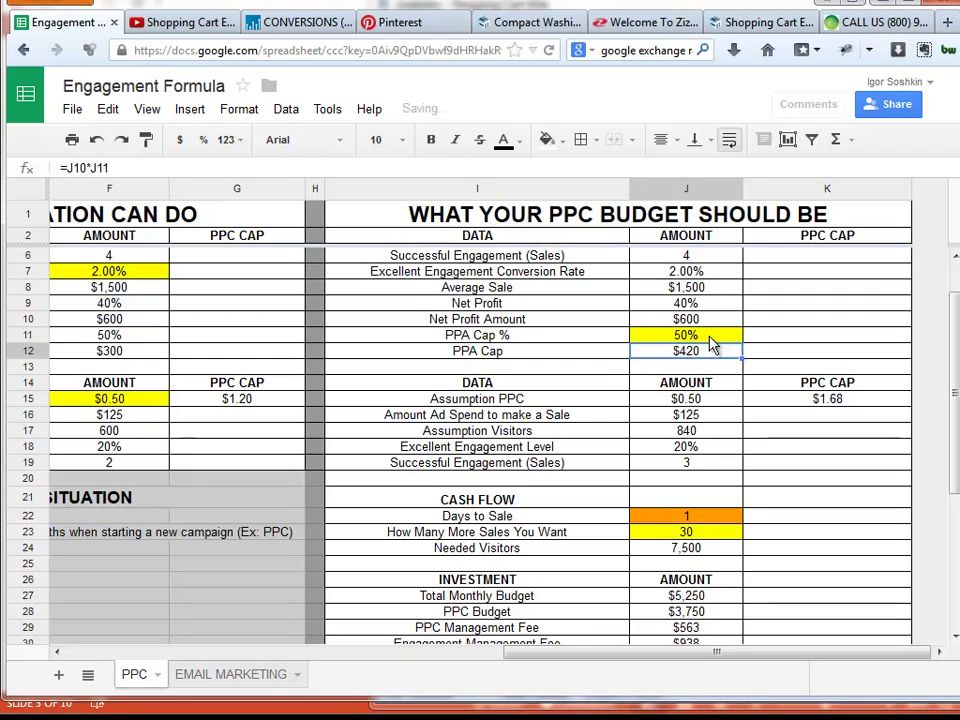
click(716, 341)
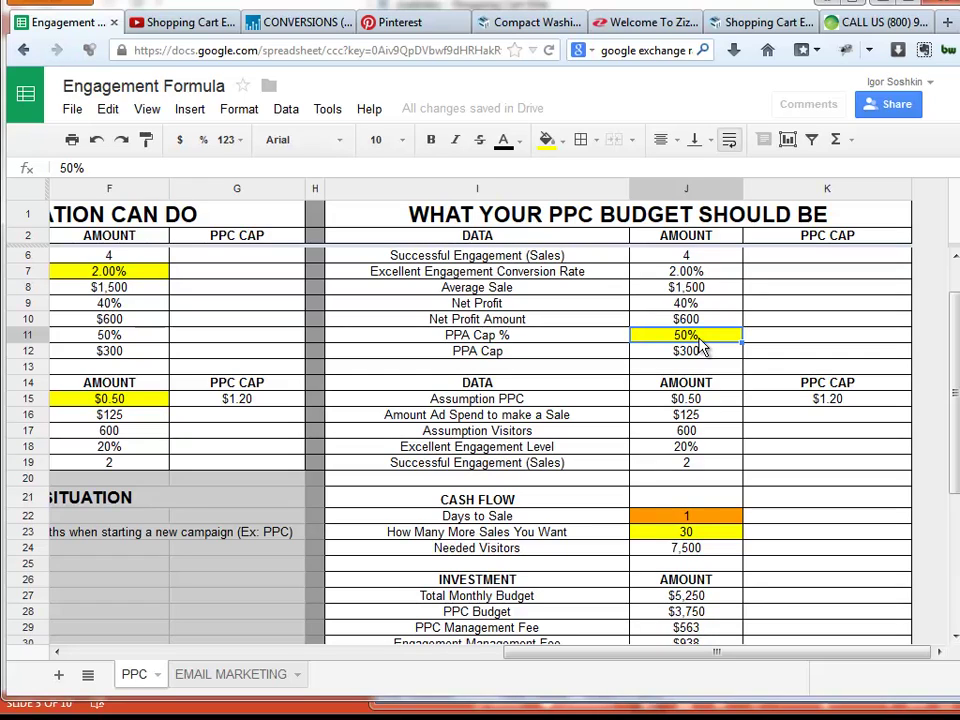
click(480, 338)
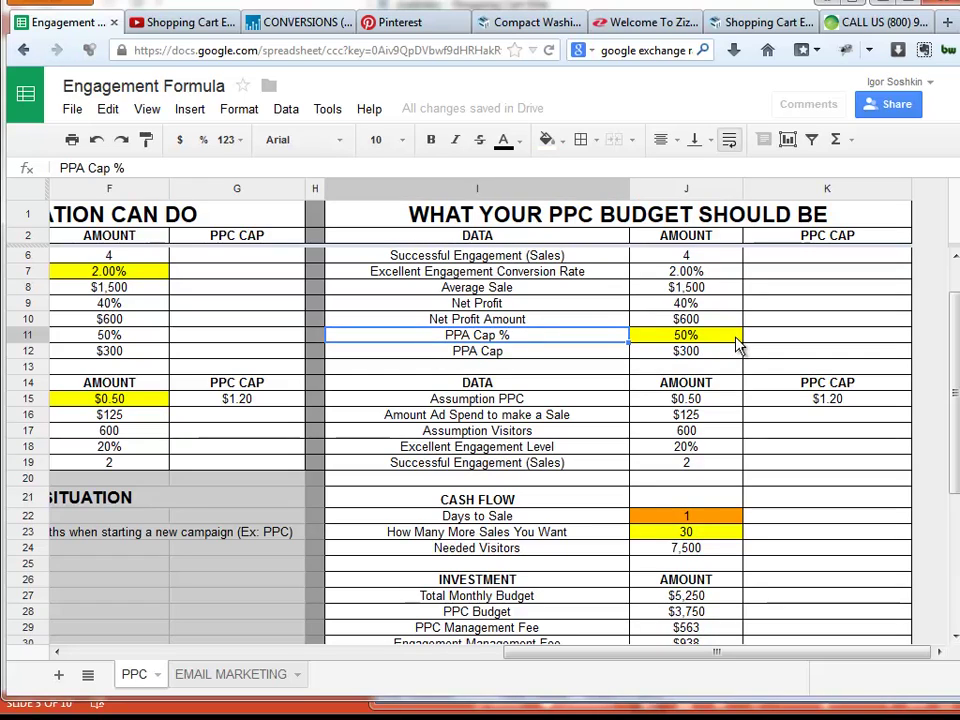
click(712, 326)
click(718, 354)
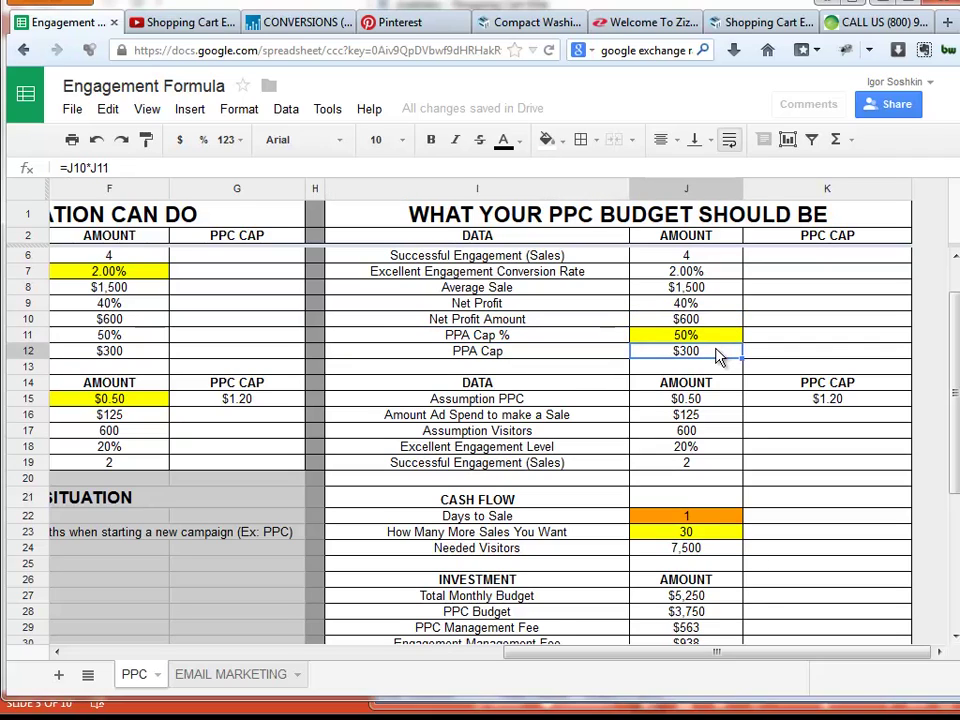
Examine the PPC Budget and both management fees in the Investment section against the number of additional sales wanted.
scroll(690, 358, down, 1)
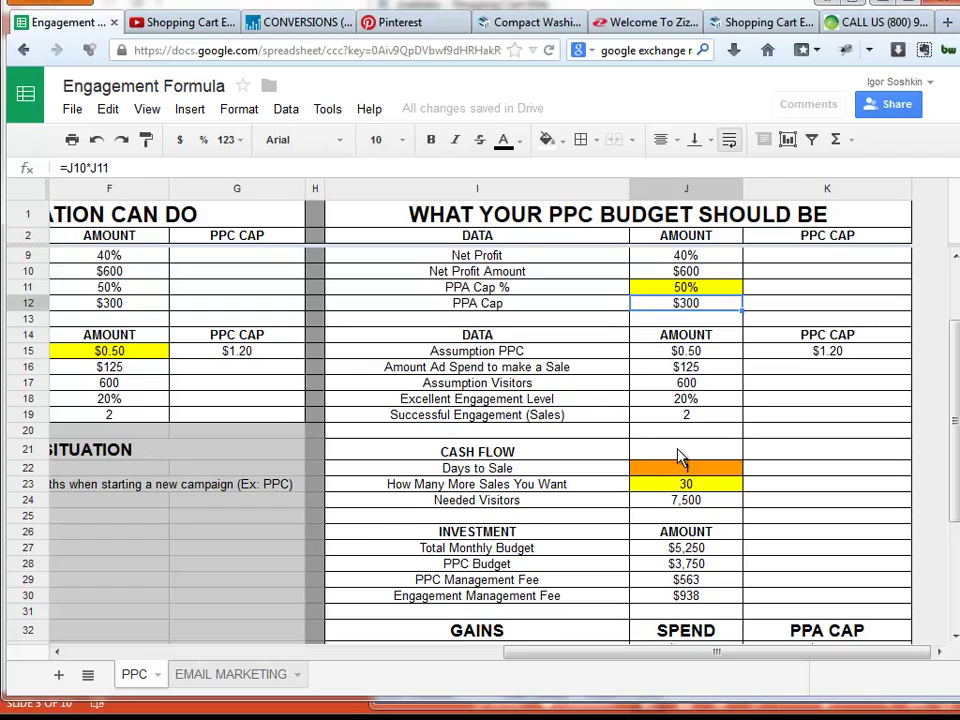
scroll(680, 455, down, 1)
scroll(680, 455, down, 1)
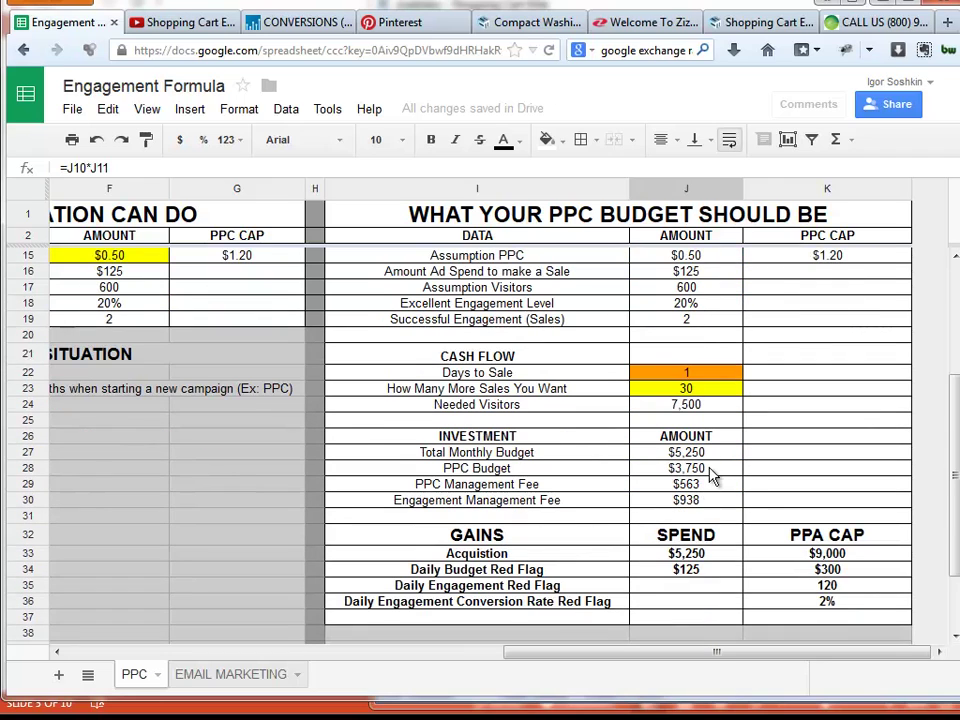
click(711, 472)
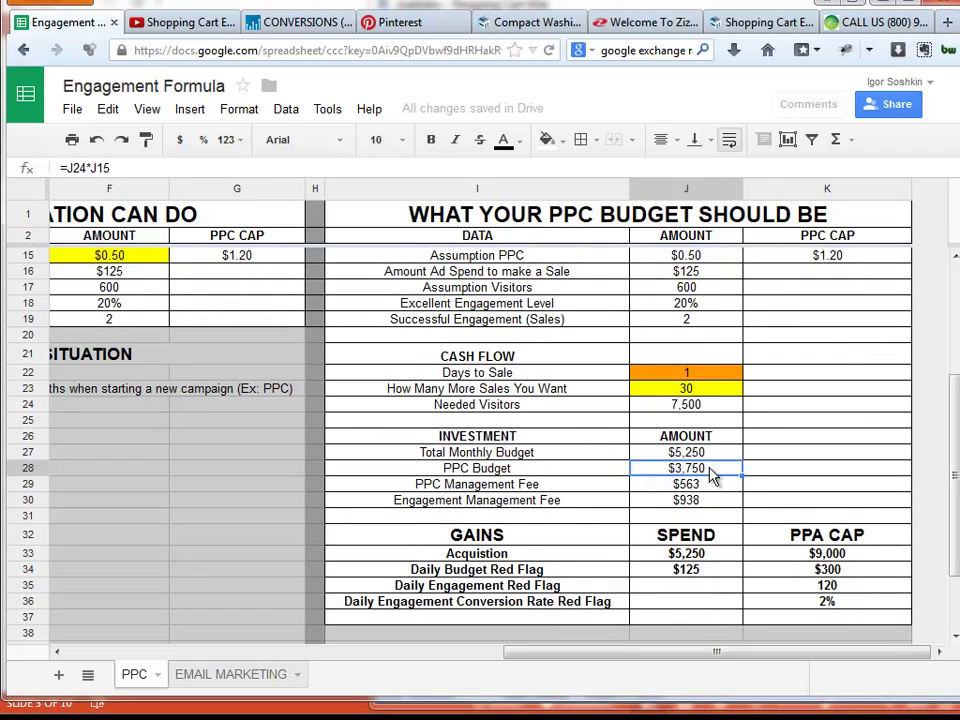
drag(660, 488, 660, 503)
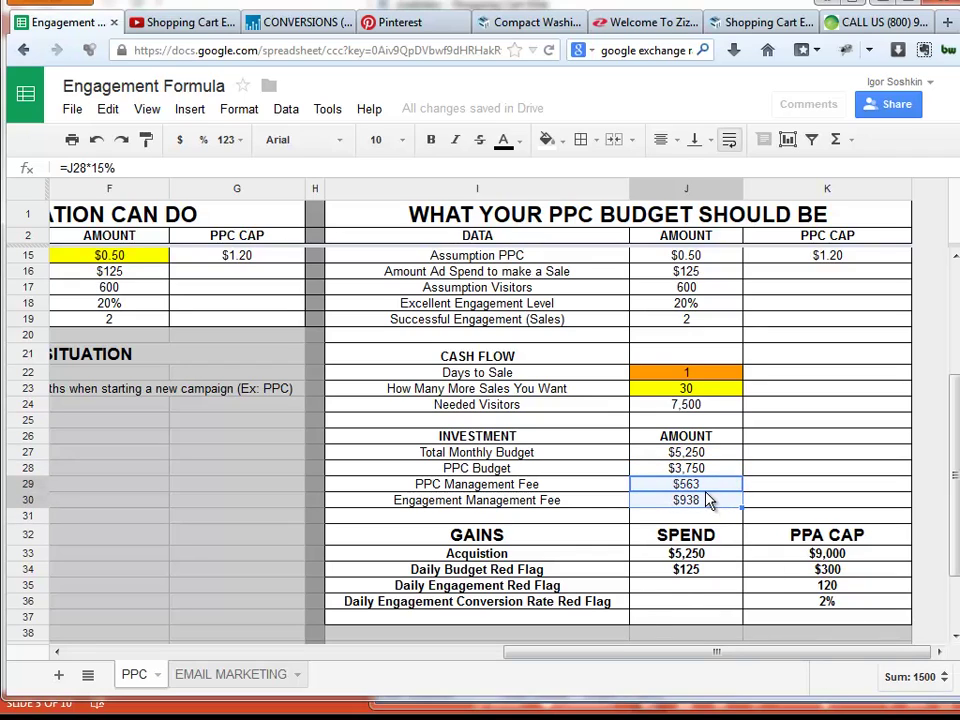
key(shift+Up)
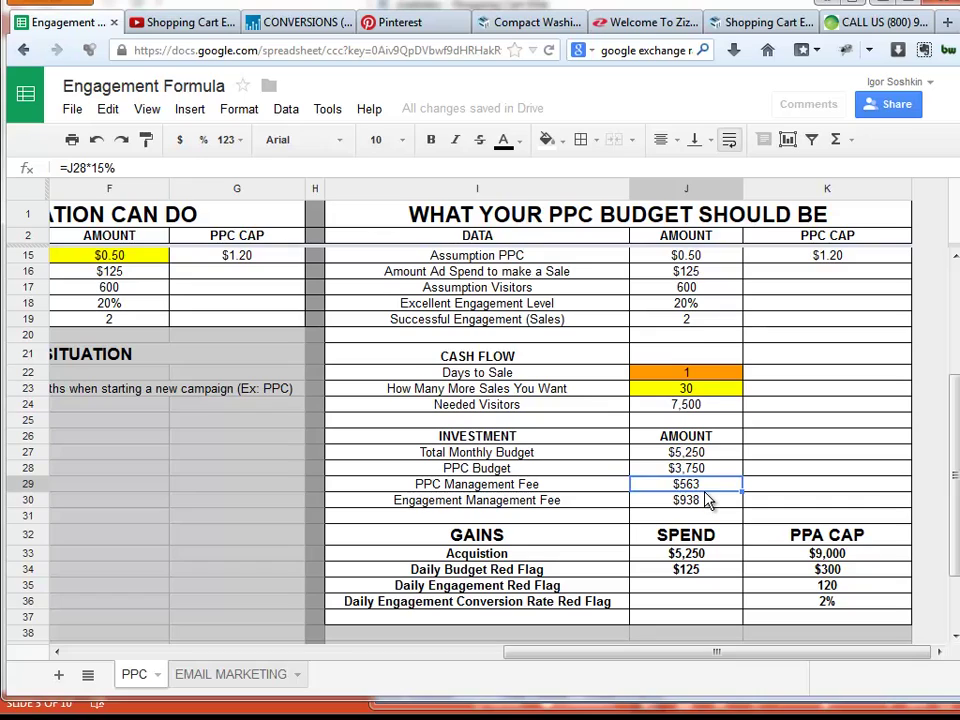
click(705, 392)
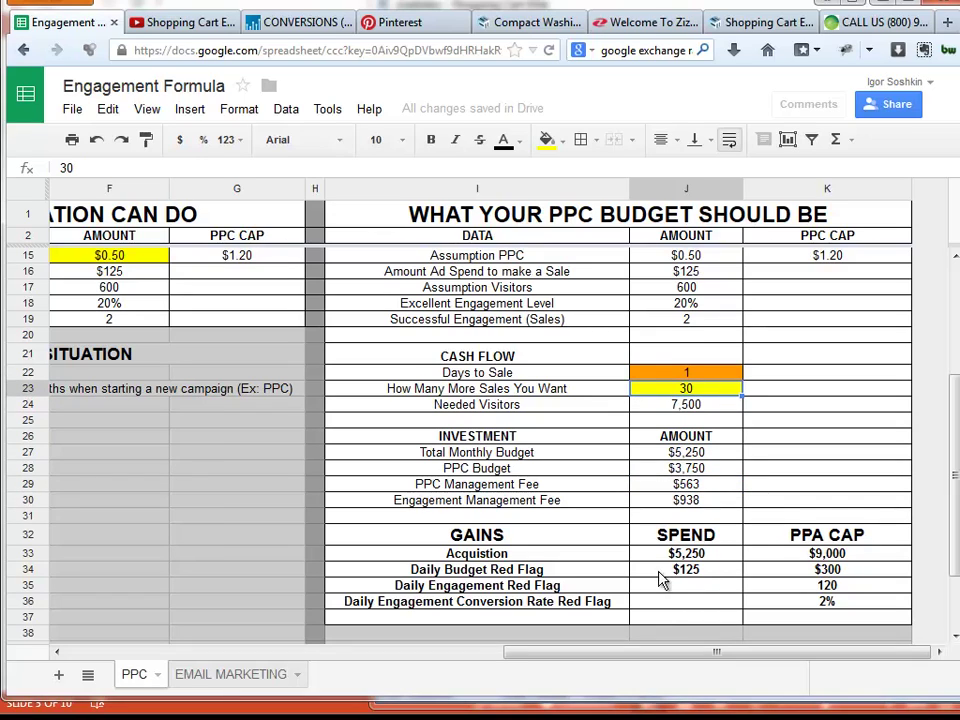
Compare Acquisition spend with its PPA cap in the Gains section, and review the daily red flag caps.
click(711, 557)
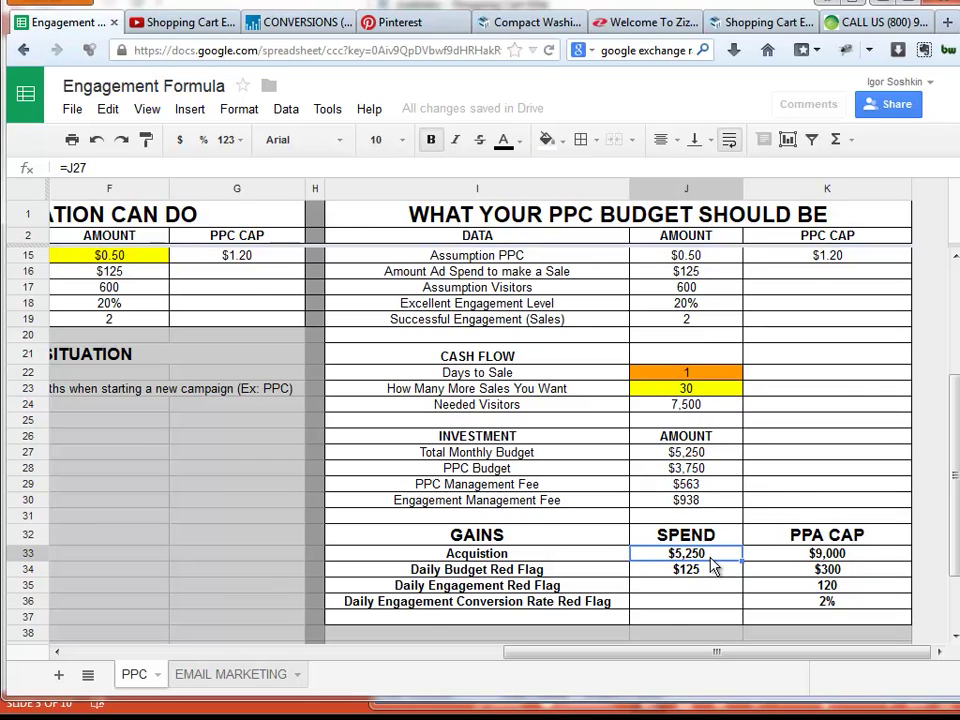
scroll(261, 349, up, 1)
scroll(187, 304, down, 1)
click(862, 557)
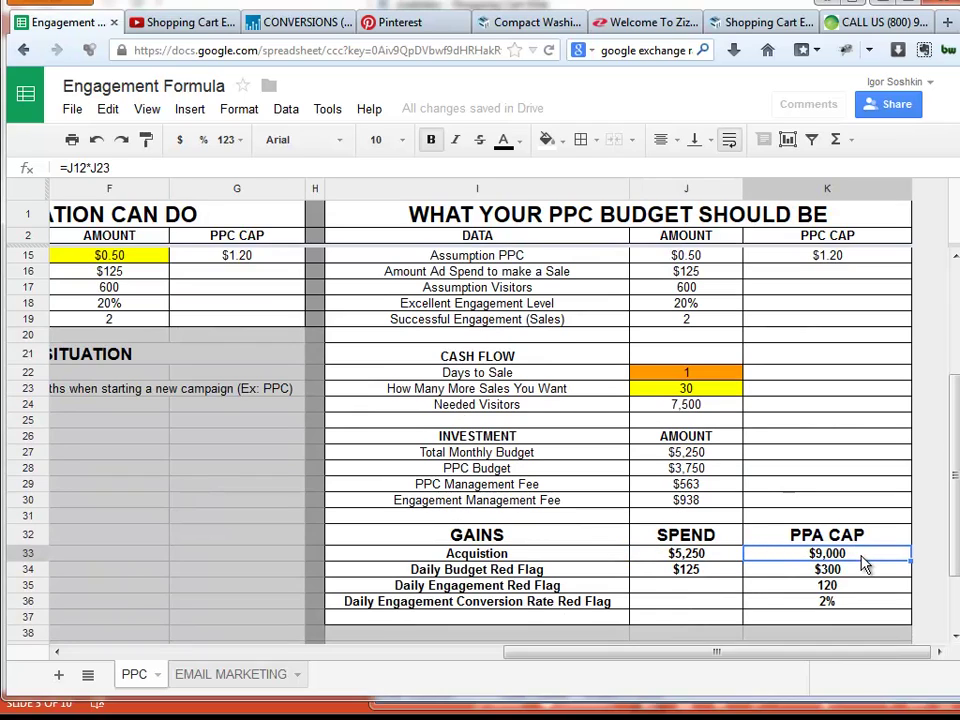
click(690, 558)
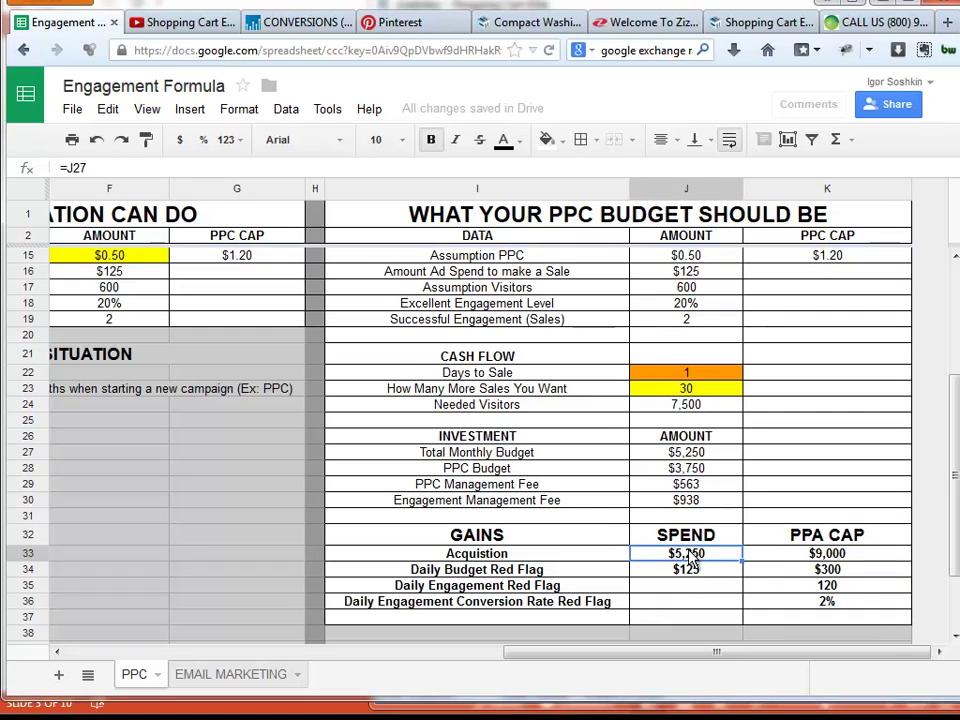
key(Right)
key(Down)
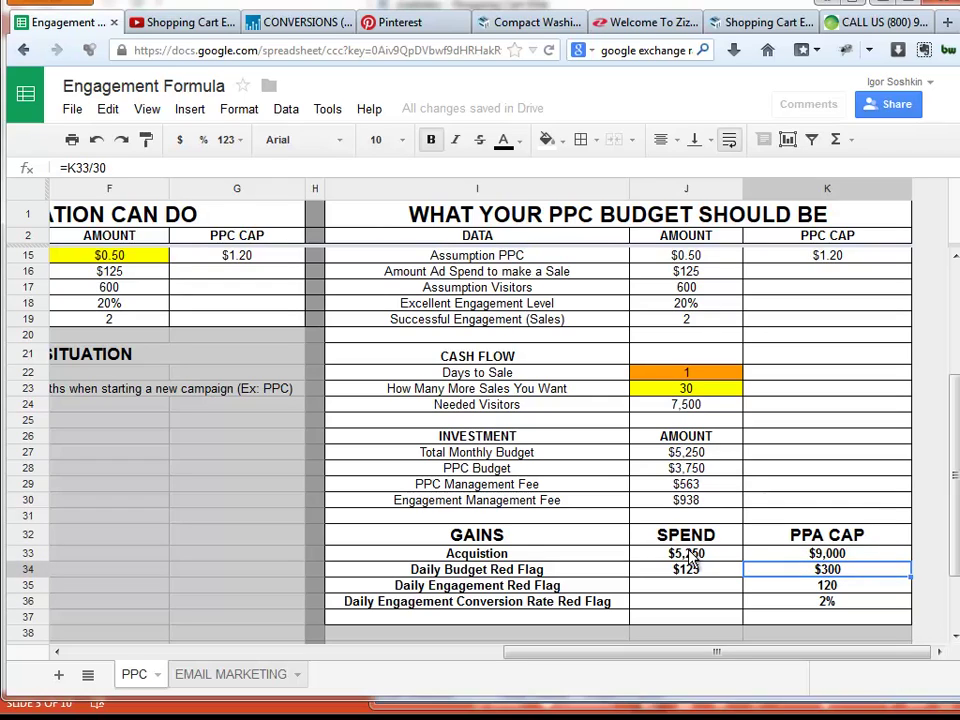
key(Down)
key(Down)
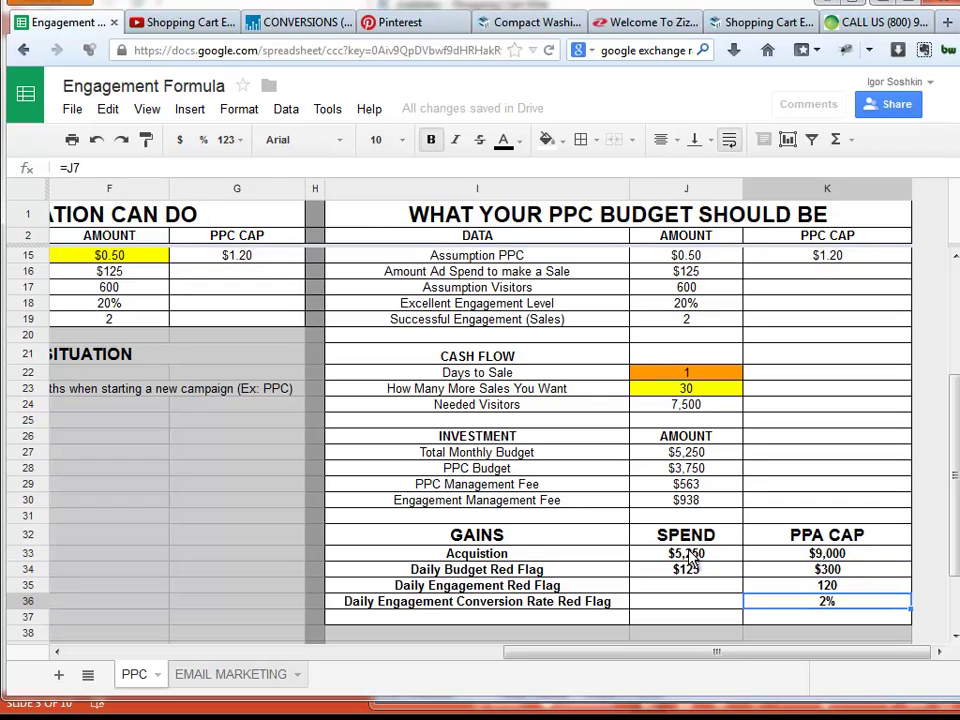
key(Up)
key(Up)
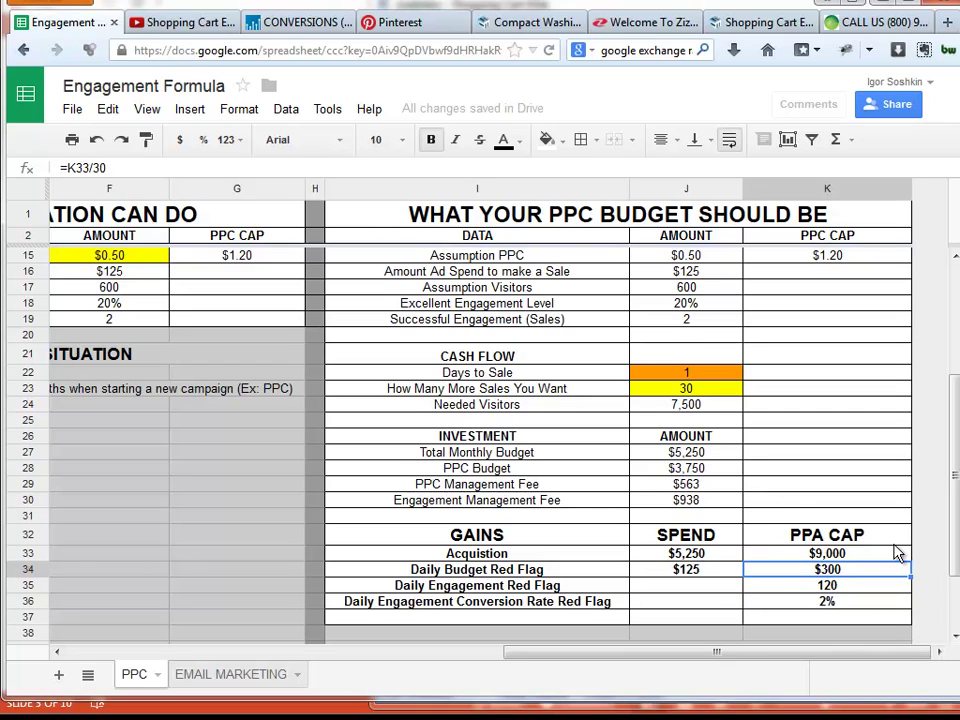
Check the PPC Budget and Total Monthly Budget amounts in the Investment section.
click(736, 463)
scroll(736, 462, up, 1)
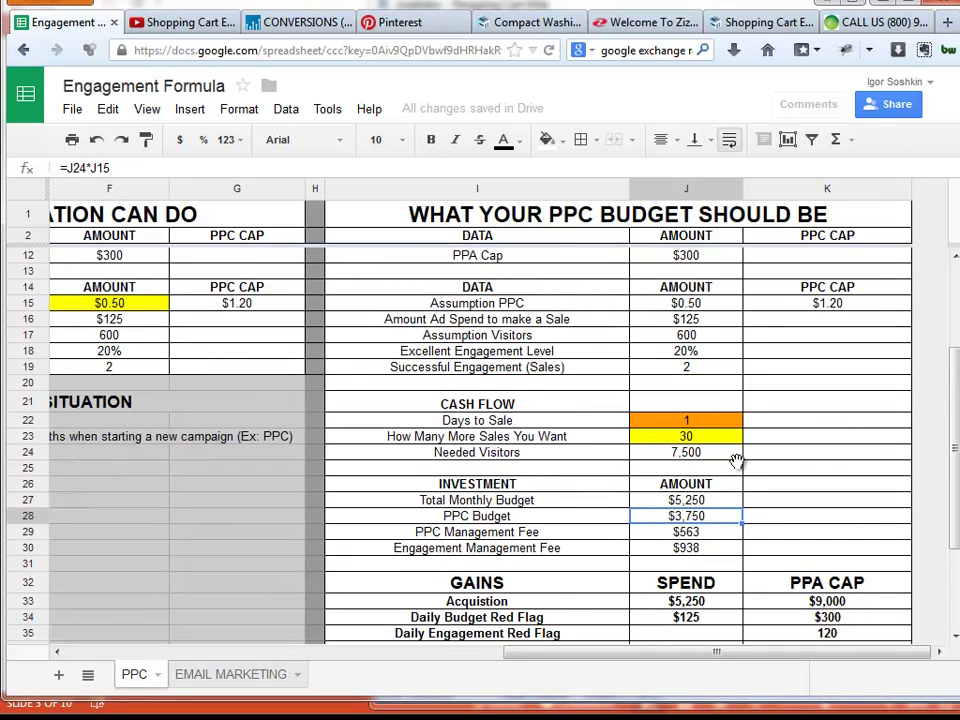
click(736, 464)
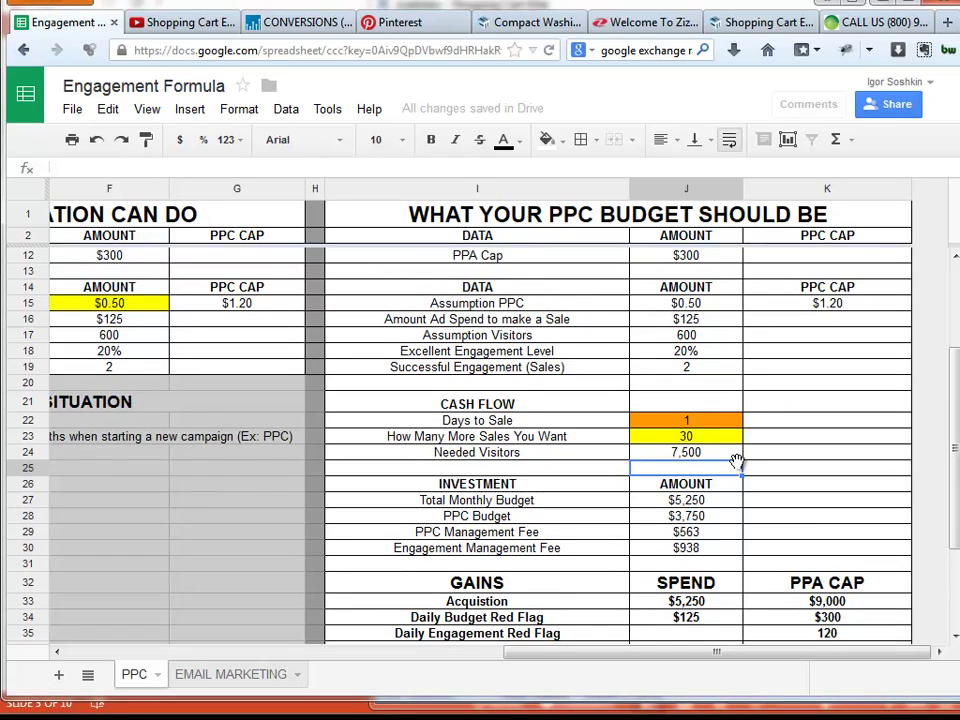
scroll(713, 461, down, 1)
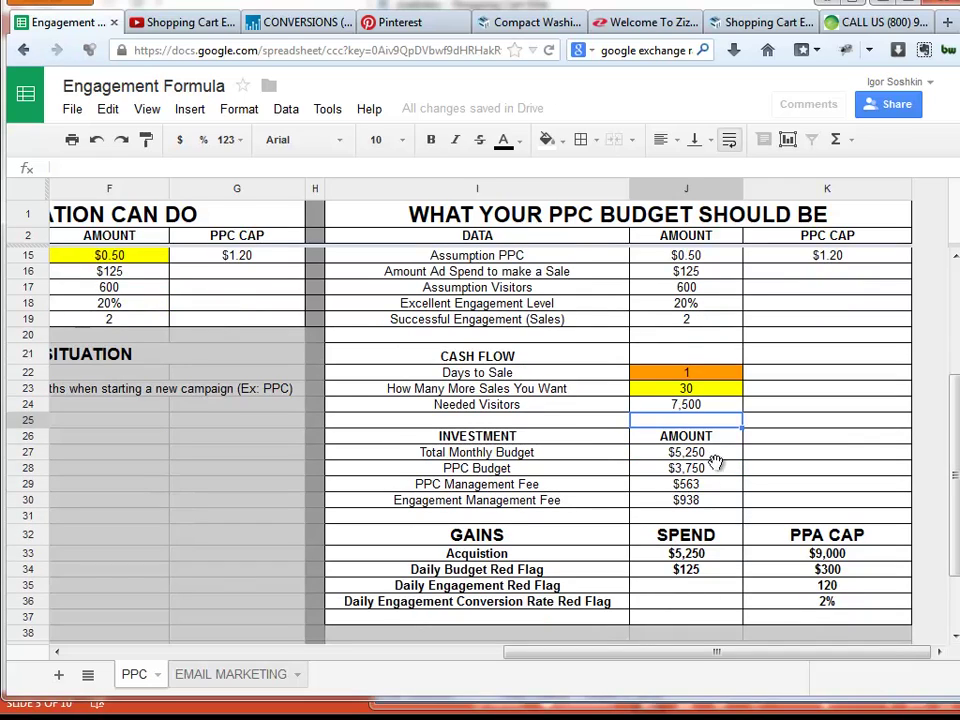
click(710, 457)
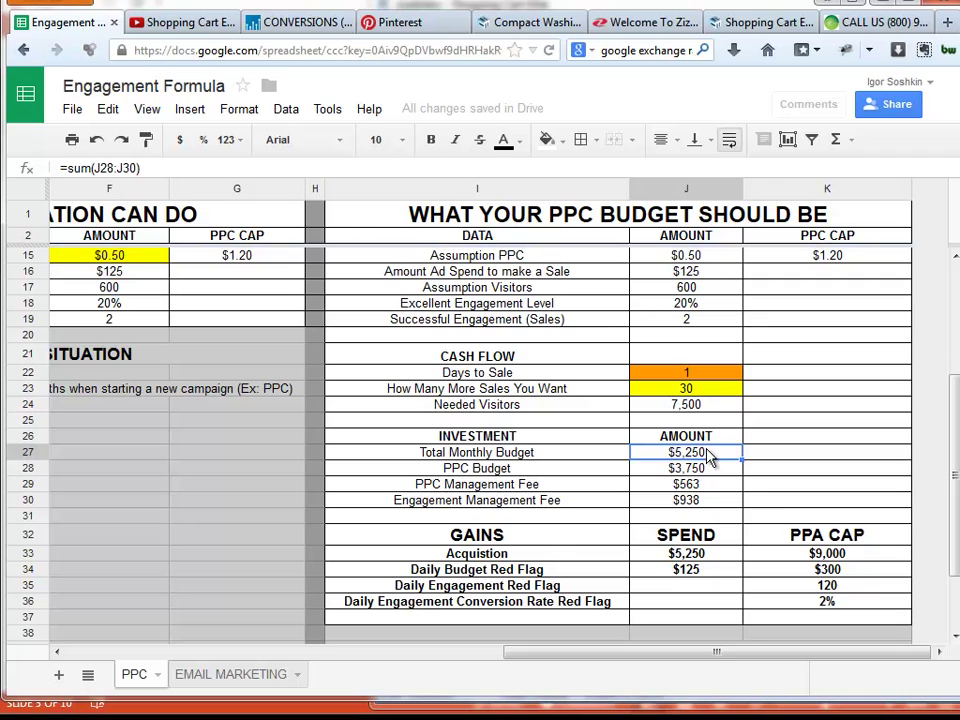
Review the Visitors, Excellent Engagement and Excellent Engagement Conversion Rate amounts in the What Optimization Can Do table.
scroll(708, 456, up, 4)
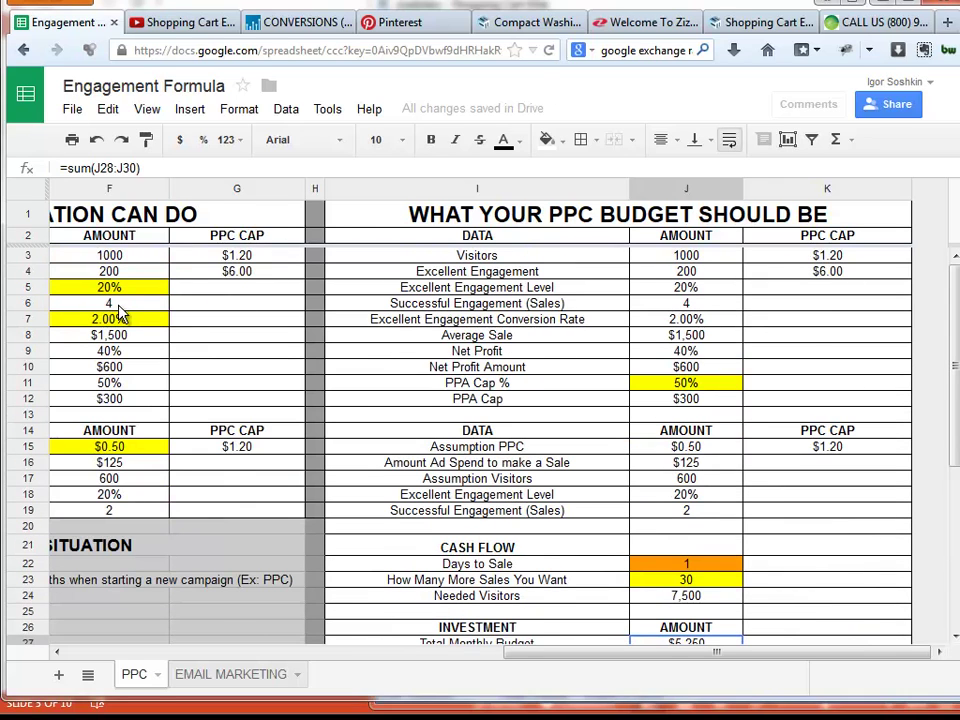
click(118, 314)
key(Up)
key(Up)
key(Up)
key(Up)
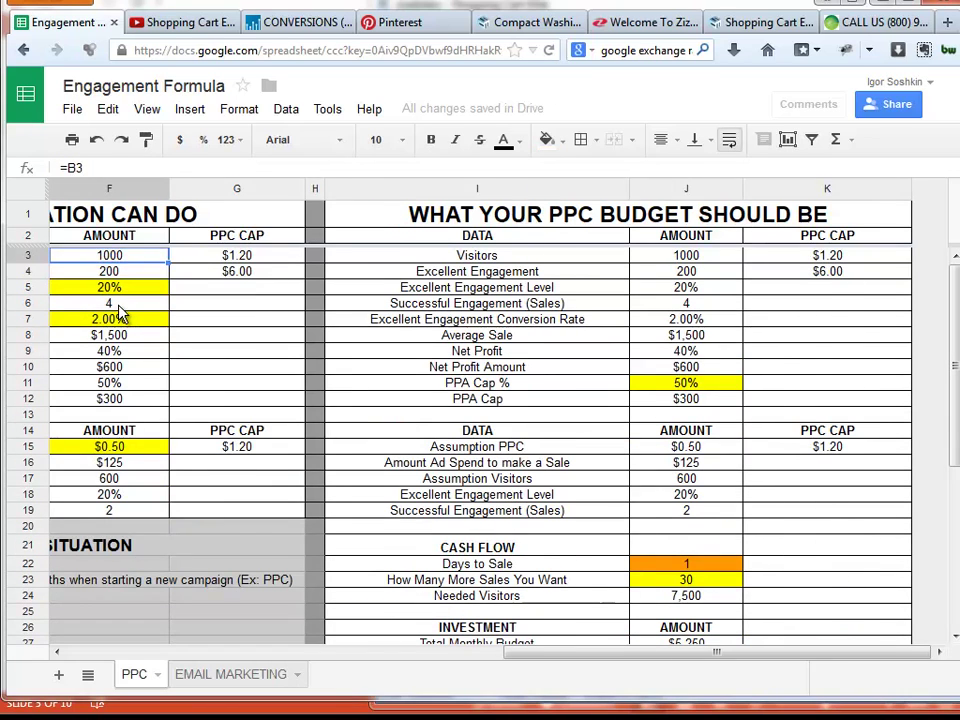
key(Left)
key(Left)
click(420, 272)
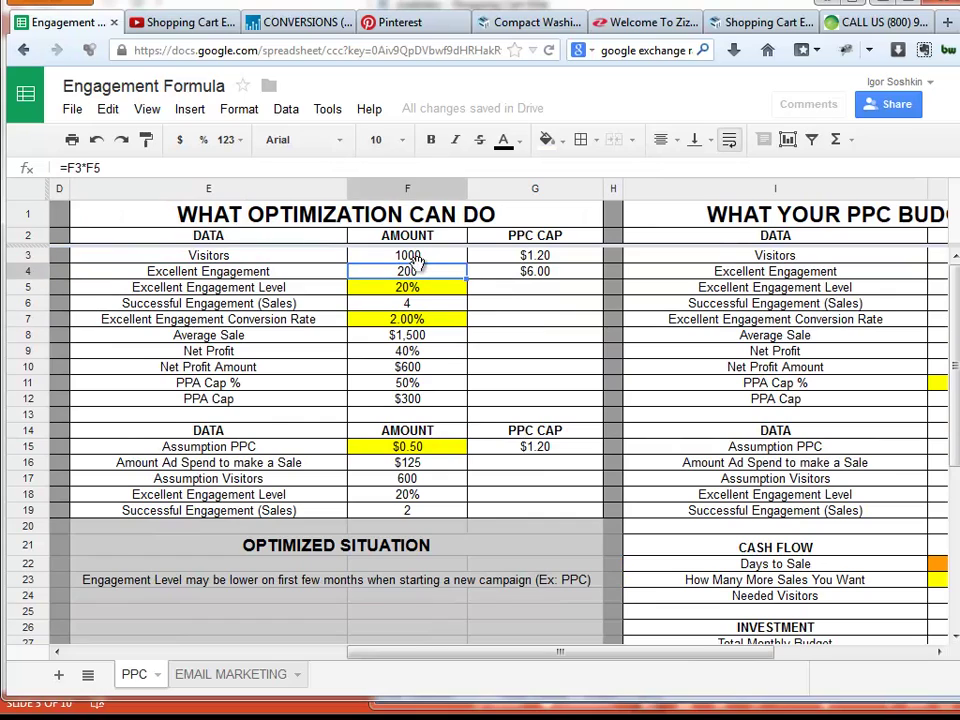
click(445, 325)
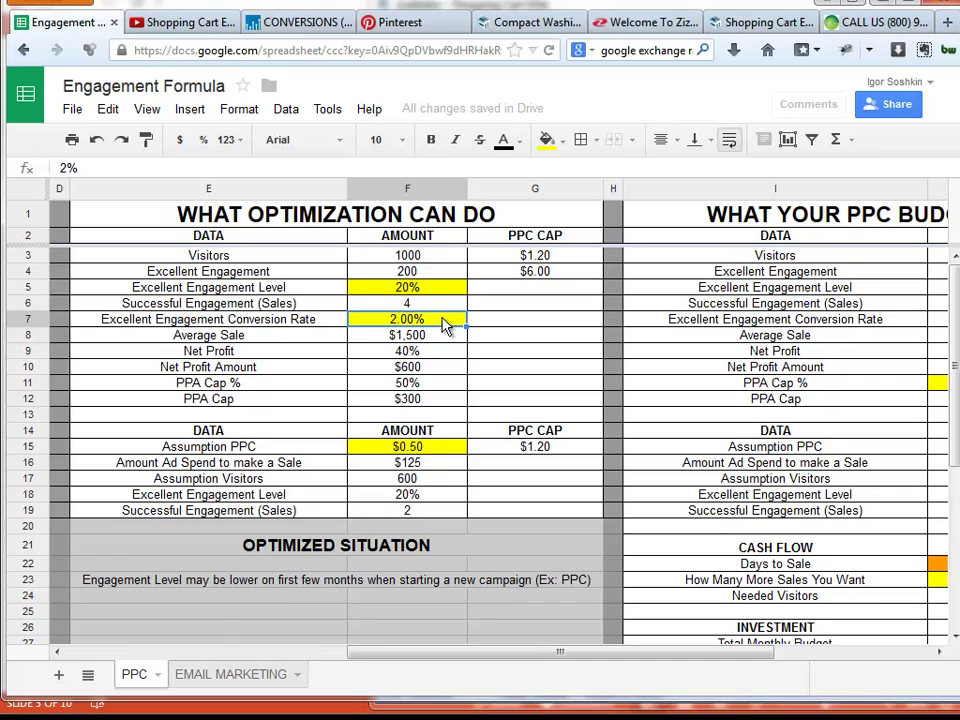
Compare the Excellent Engagement Conversion Rate in the What You Have Now table with the rate in the What Optimization Can Do table.
key(Left)
key(Left)
key(Left)
key(Left)
key(Left)
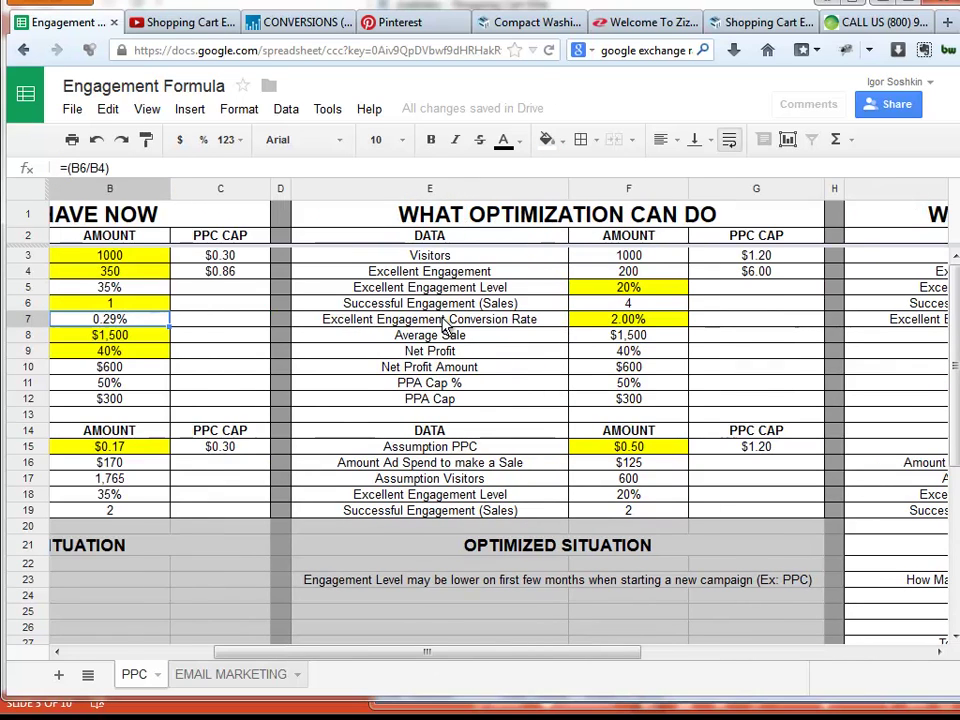
click(445, 325)
key(Right)
key(Right)
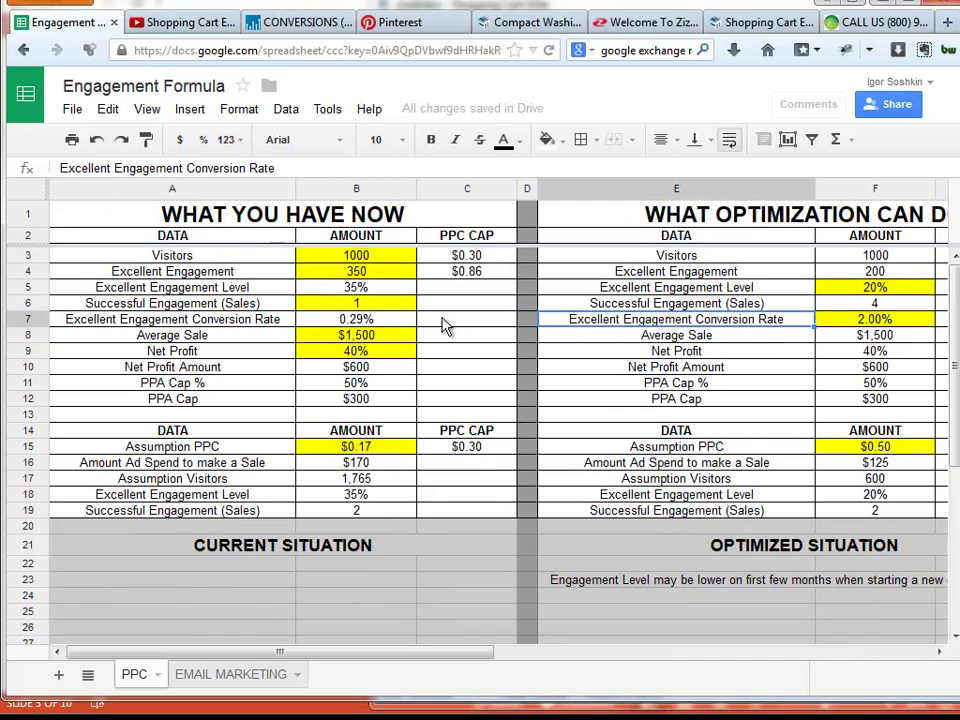
key(Right)
key(Right)
key(Right)
key(Right)
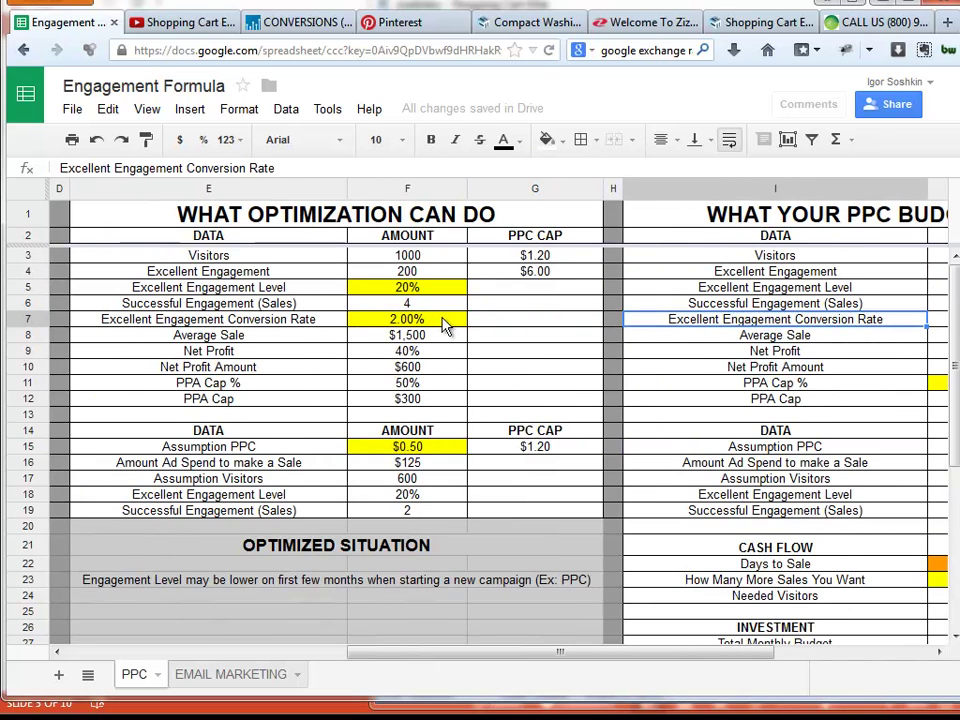
Check the PPC Budget and Total Monthly Budget formulas in the Investment section of the budget table.
scroll(603, 402, down, 2)
scroll(603, 402, down, 2)
click(890, 470)
key(Right)
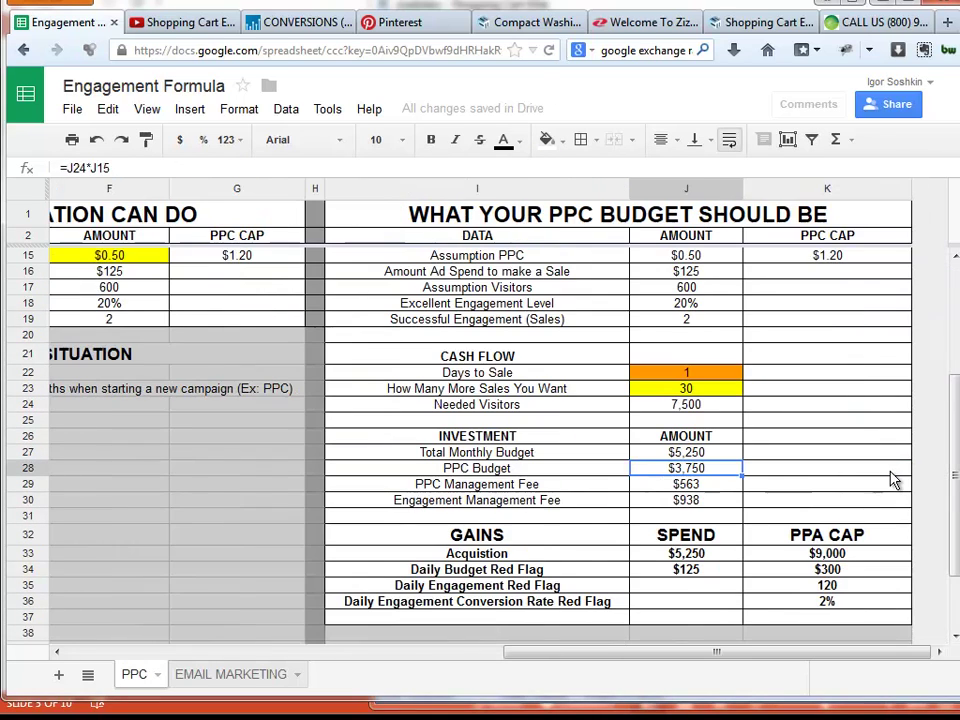
key(Up)
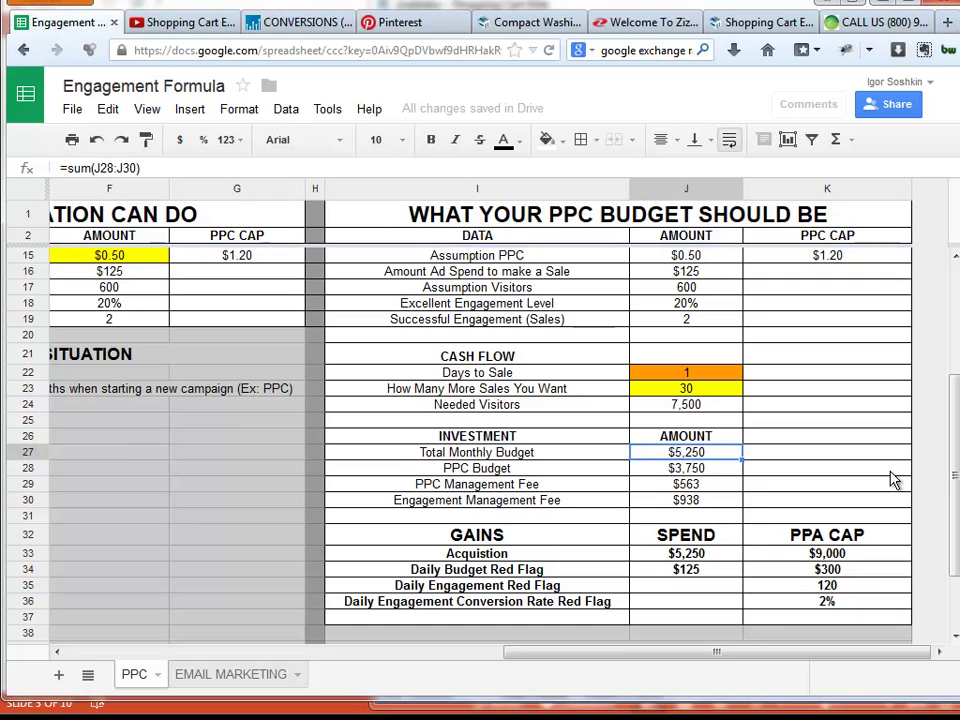
Return to the start of the tables and examine the PPC Cap for Visitors under What Optimization Can Do.
key(Left)
key(Up)
key(Up)
key(Up)
key(Up)
key(Up)
key(Up)
key(Up)
key(Up)
key(Up)
key(Up)
key(Up)
key(Up)
key(Up)
key(Up)
key(Up)
key(Up)
key(Up)
key(Up)
key(Up)
key(Up)
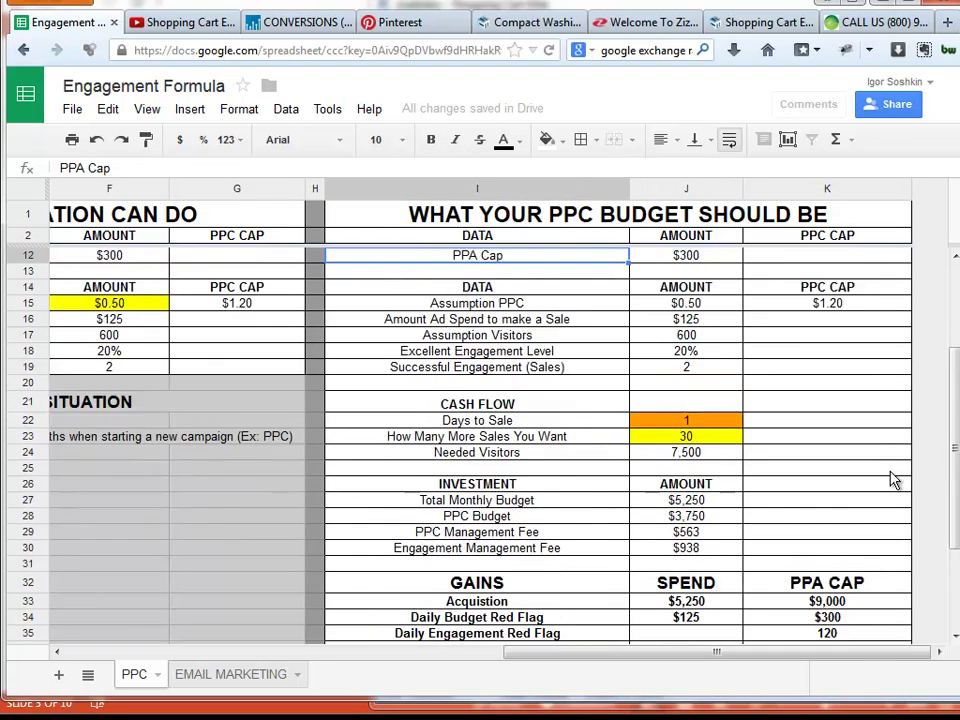
key(ctrl+z)
key(Up)
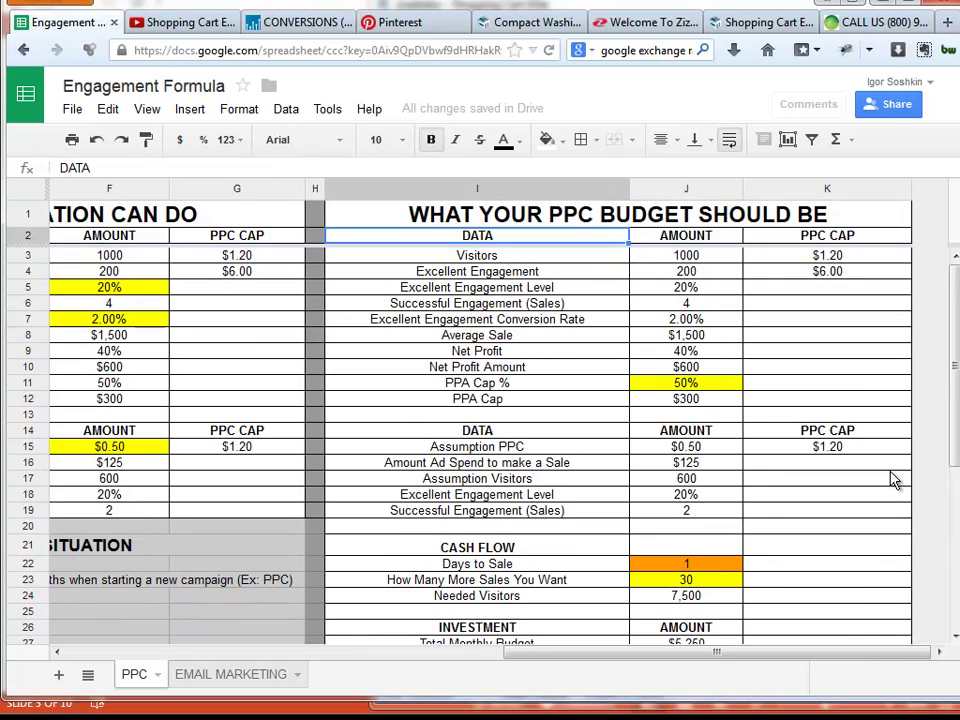
key(Down)
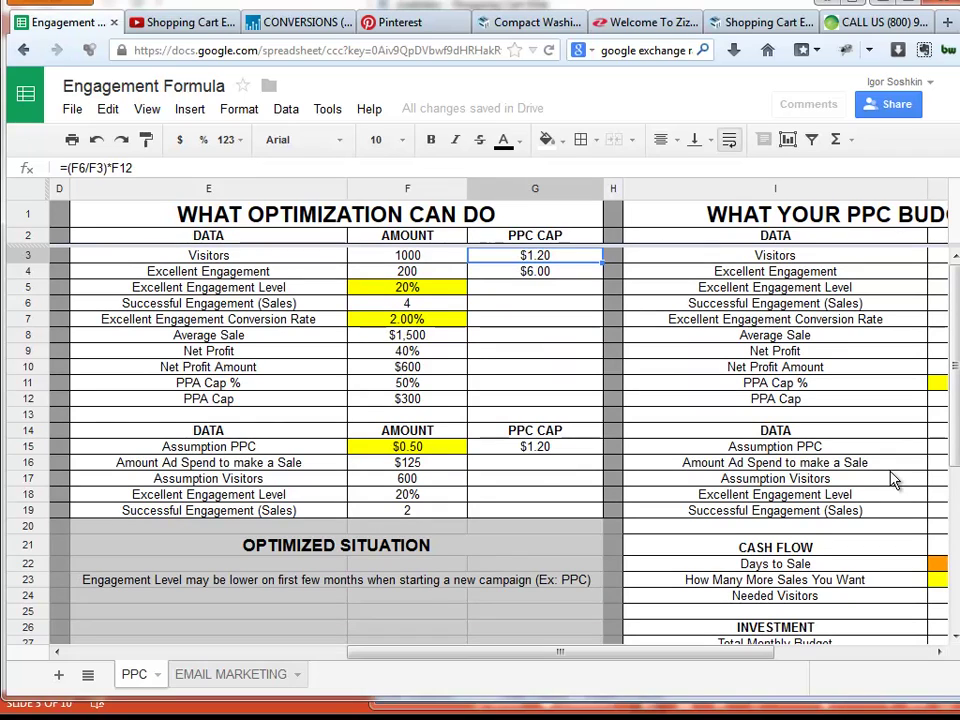
key(Up)
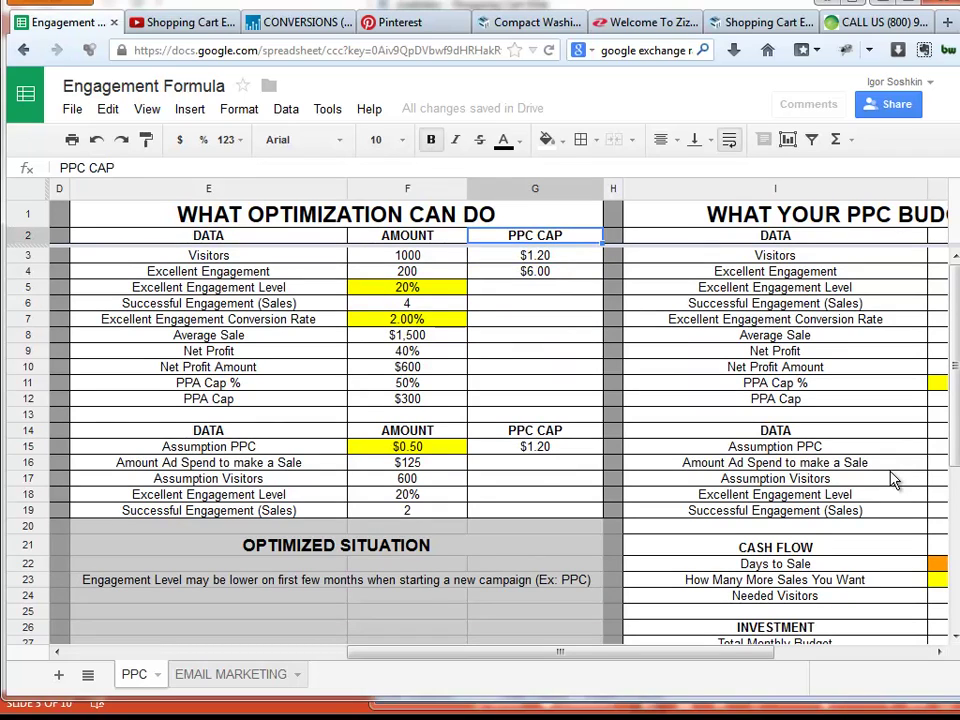
key(Down)
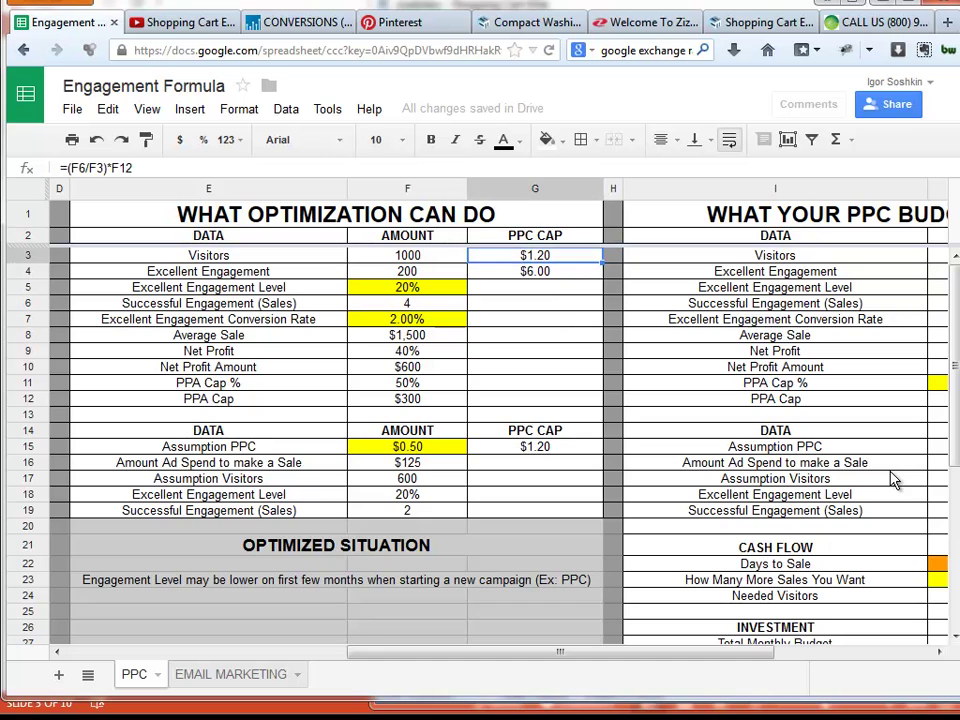
Review the Excellent Engagement and Excellent Engagement Level rows in the What You Have Now table.
key(Down)
key(Left)
key(Left)
key(Left)
key(Left)
key(Left)
key(Left)
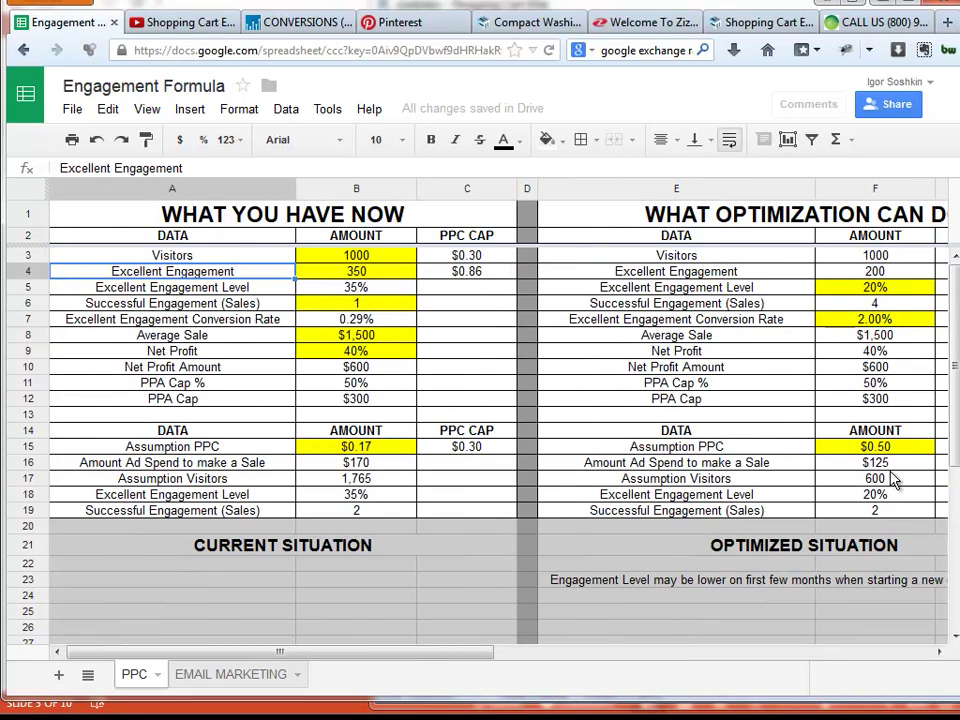
key(Down)
key(Right)
key(Right)
key(Right)
key(Right)
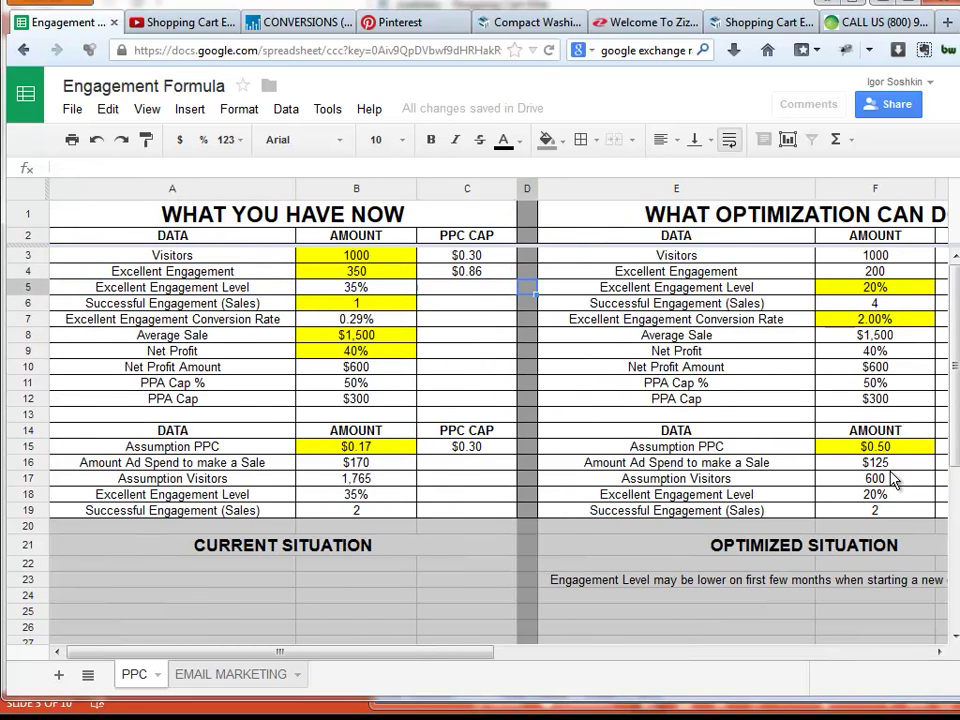
Go through the What Your PPC Budget Should Be amounts down to the Daily Budget Red Flag PPA cap in the Gains section.
key(Right)
key(Right)
key(Right)
key(Right)
key(Right)
key(Down)
key(Down)
key(Down)
key(Down)
key(Down)
key(Down)
key(Down)
key(Down)
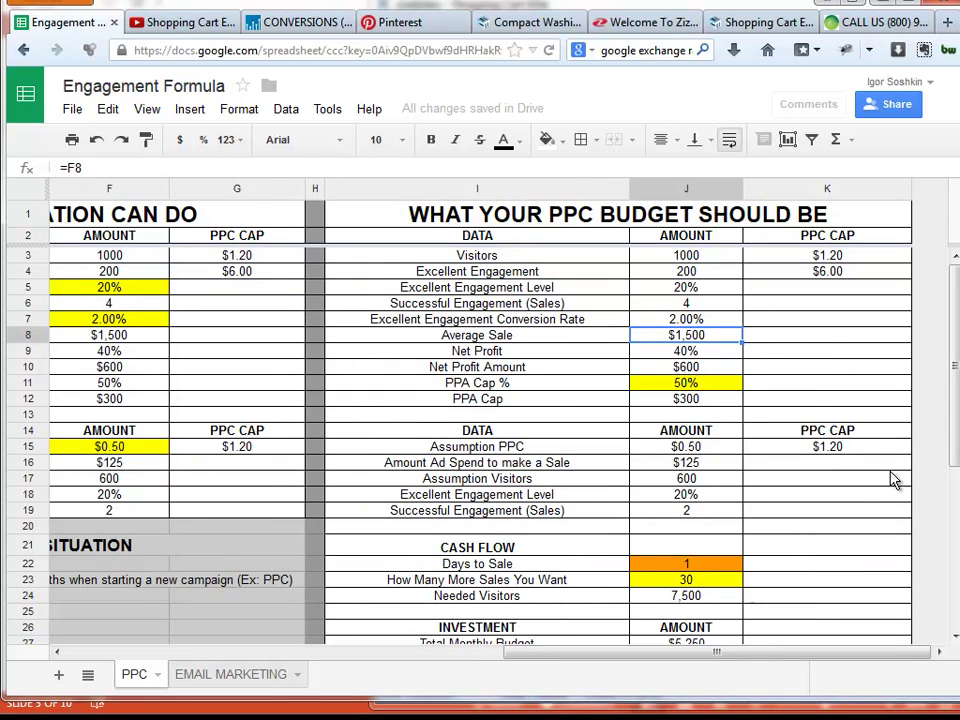
key(Down)
key(Down)
key(Down)
key(Down)
key(Down)
key(Down)
key(Down)
key(Down)
key(Down)
key(Down)
key(Down)
key(Down)
key(Down)
key(Down)
key(Down)
key(Down)
key(Down)
key(Down)
key(Down)
key(Down)
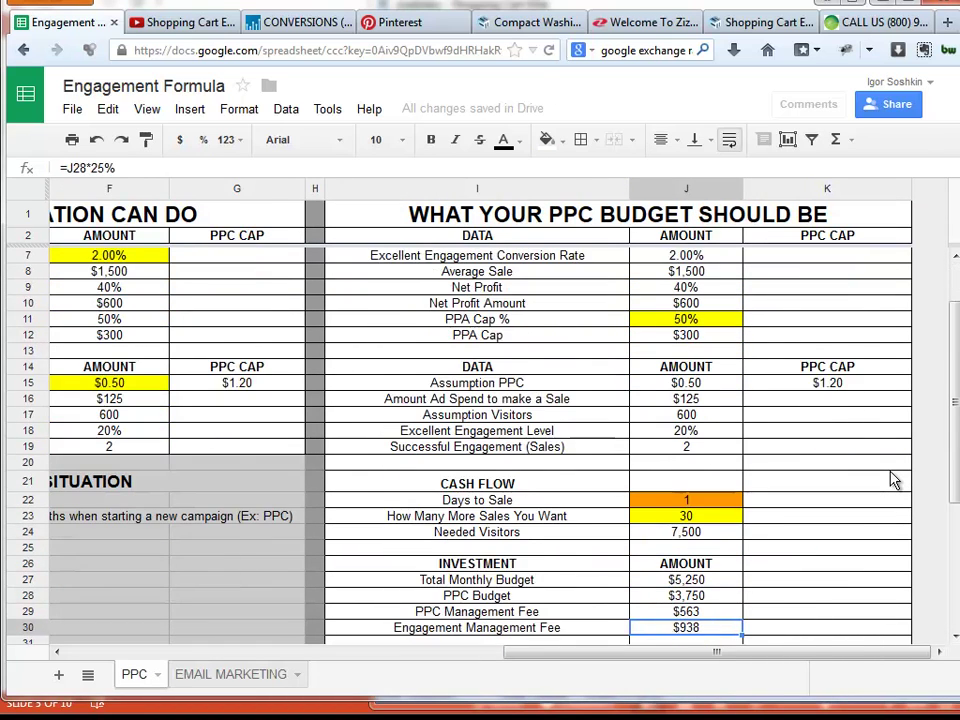
key(Down)
key(Down)
key(Down)
key(Right)
key(Up)
key(Up)
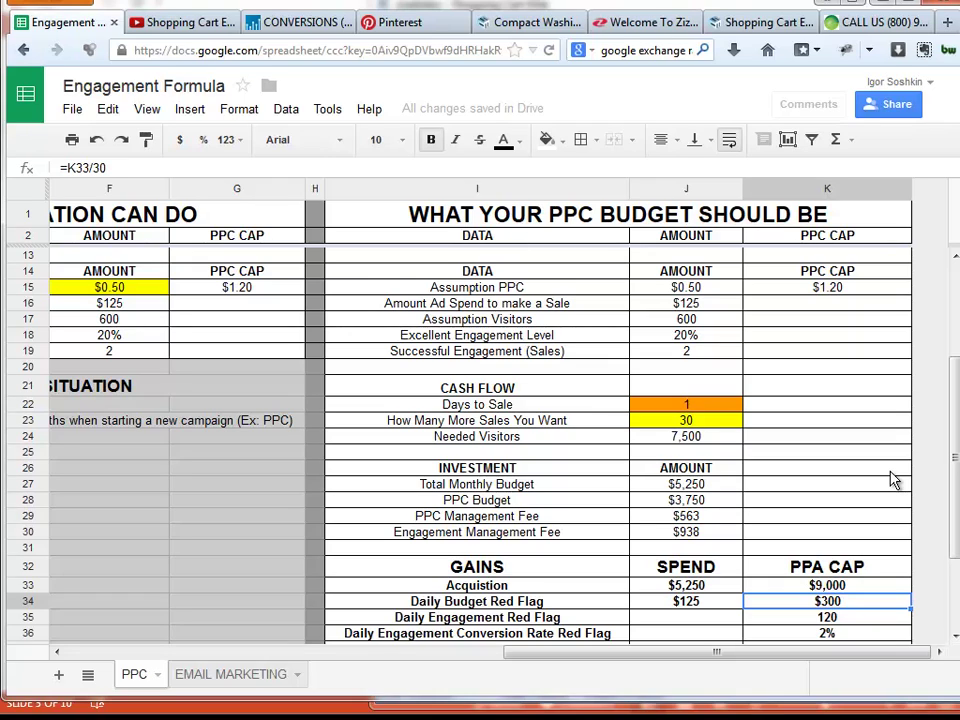
Go back to the What Optimization Can Do table and examine its Excellent Engagement Conversion Rate, Excellent Engagement Level and Successful Engagement (Sales) amounts.
key(Left)
key(Left)
key(Left)
key(Up)
key(Up)
key(Up)
key(Up)
key(Up)
key(Up)
key(Up)
key(Up)
key(Up)
key(Up)
key(Up)
key(Up)
key(Up)
key(Up)
key(Up)
key(Up)
key(Up)
key(Up)
key(Up)
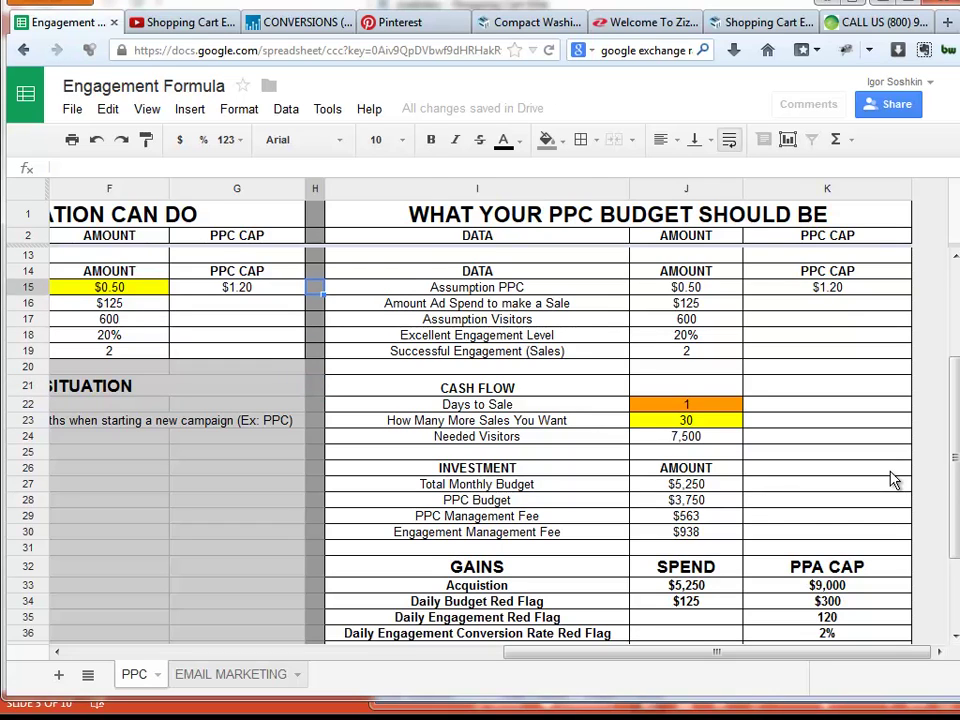
key(Left)
key(Left)
key(Up)
key(Up)
key(Up)
key(Up)
key(Up)
key(Up)
key(Up)
key(Up)
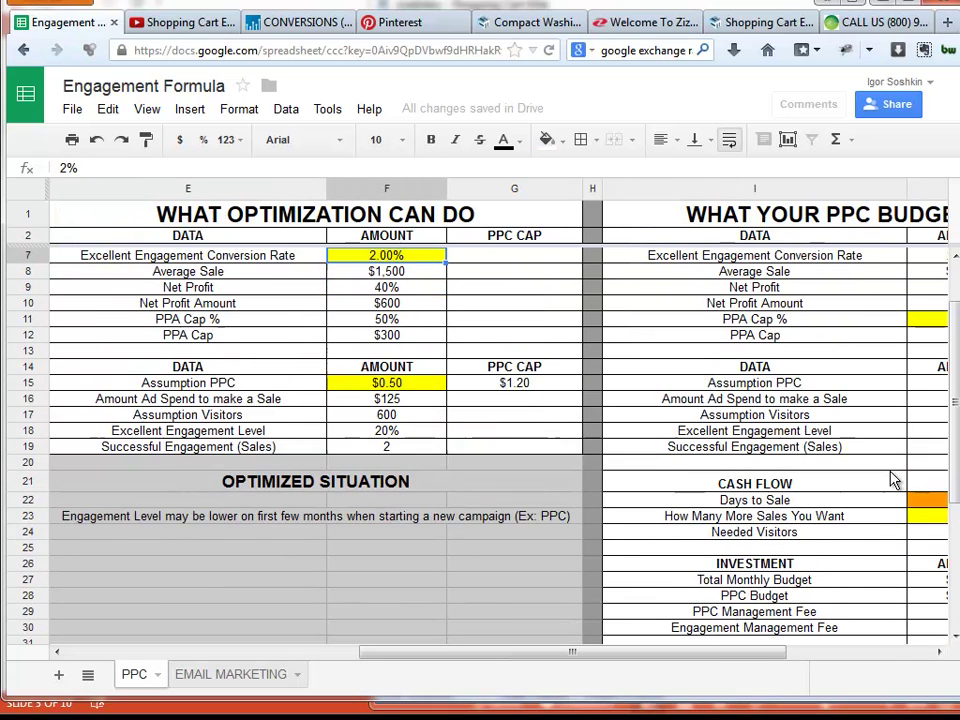
key(Up)
key(Up)
key(Down)
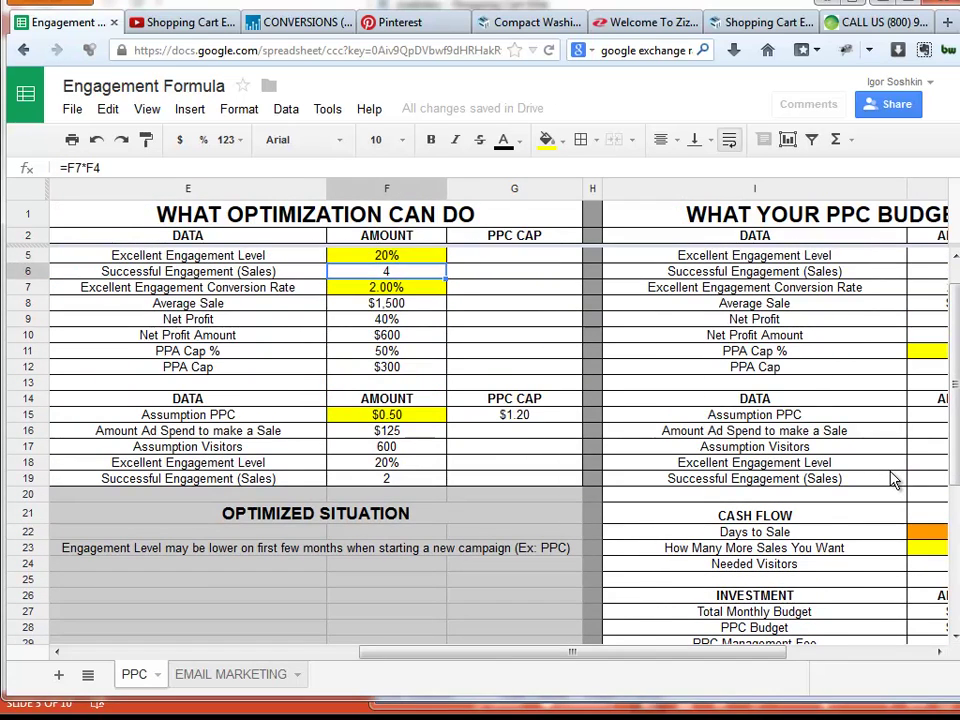
Review the optimized Successful Engagement (Sales) and conversion rate rows again, and check the Average Sale amount.
key(Left)
key(Left)
key(Down)
key(Right)
key(Right)
key(Right)
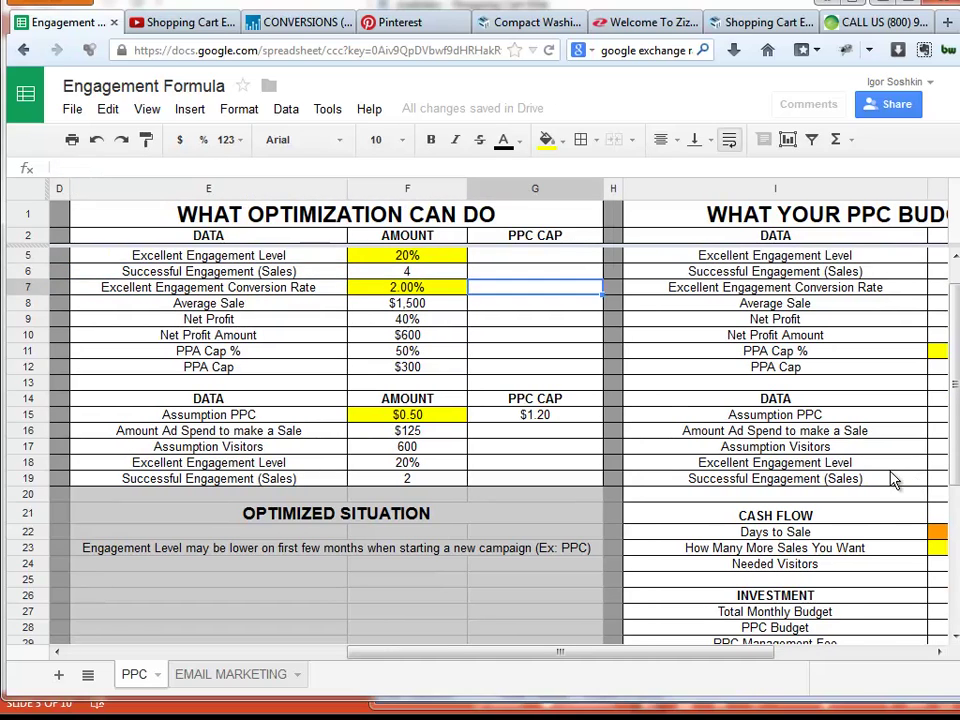
key(Up)
key(Left)
key(Left)
key(Up)
key(Right)
key(Down)
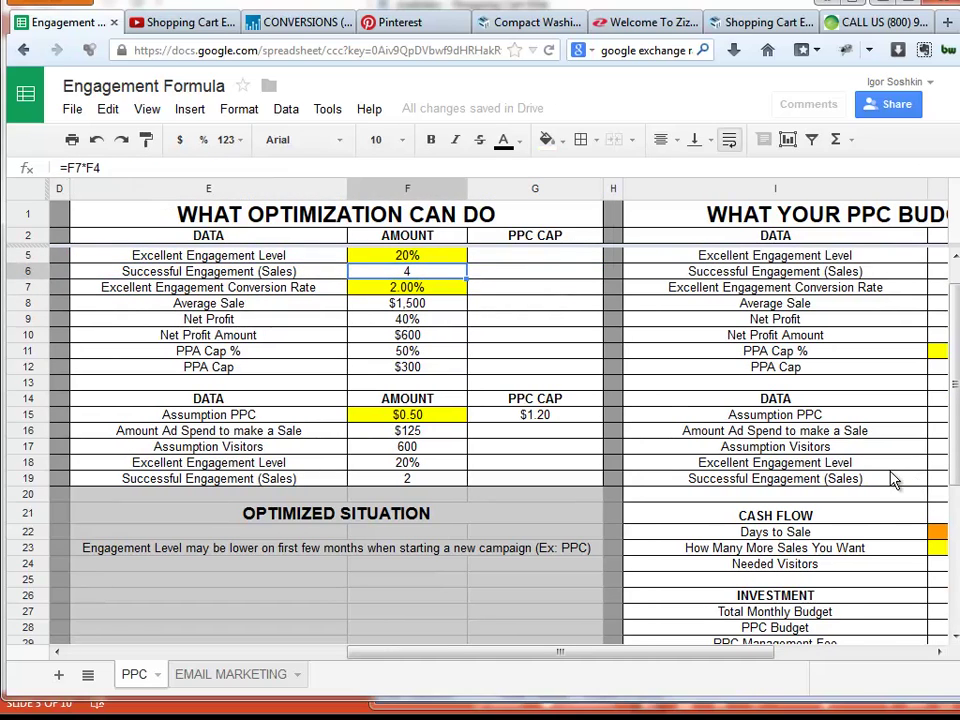
key(Down)
key(Down)
key(Right)
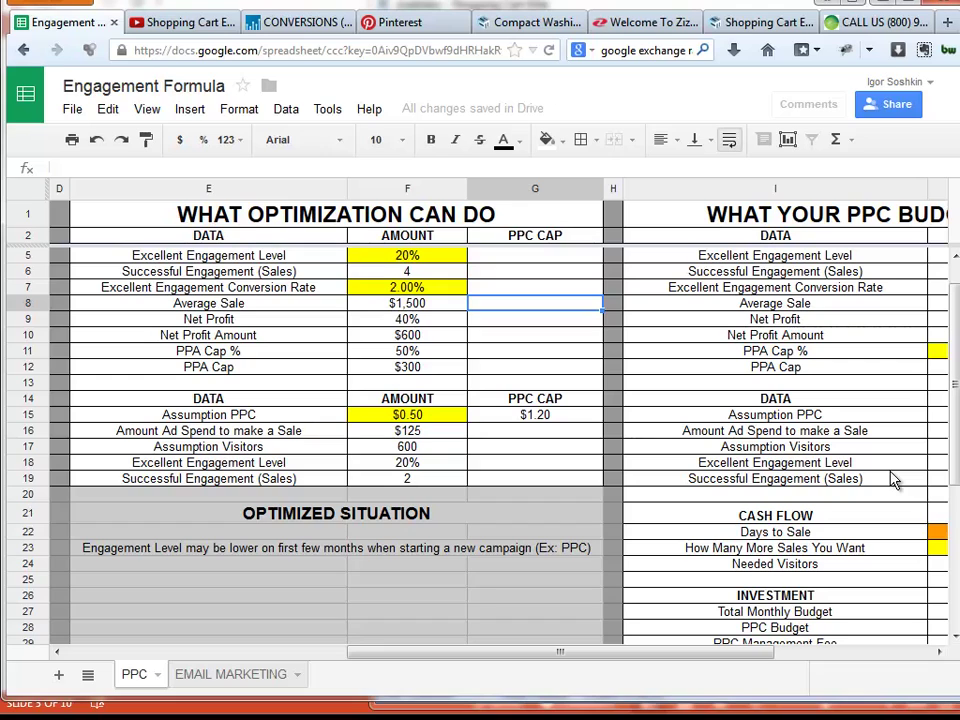
key(Left)
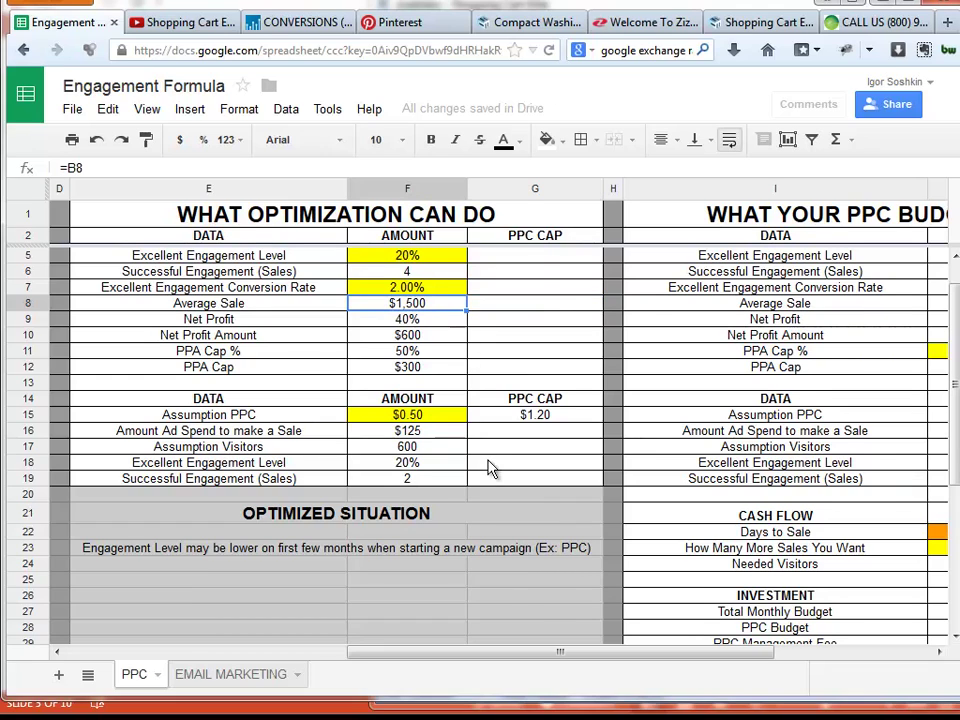
Highlight the What Optimization Can Do data from Visitors through Successful Engagement (Sales), and select Amount Ad Spend to make a Sale in the budget table.
scroll(490, 468, up, 1)
click(440, 258)
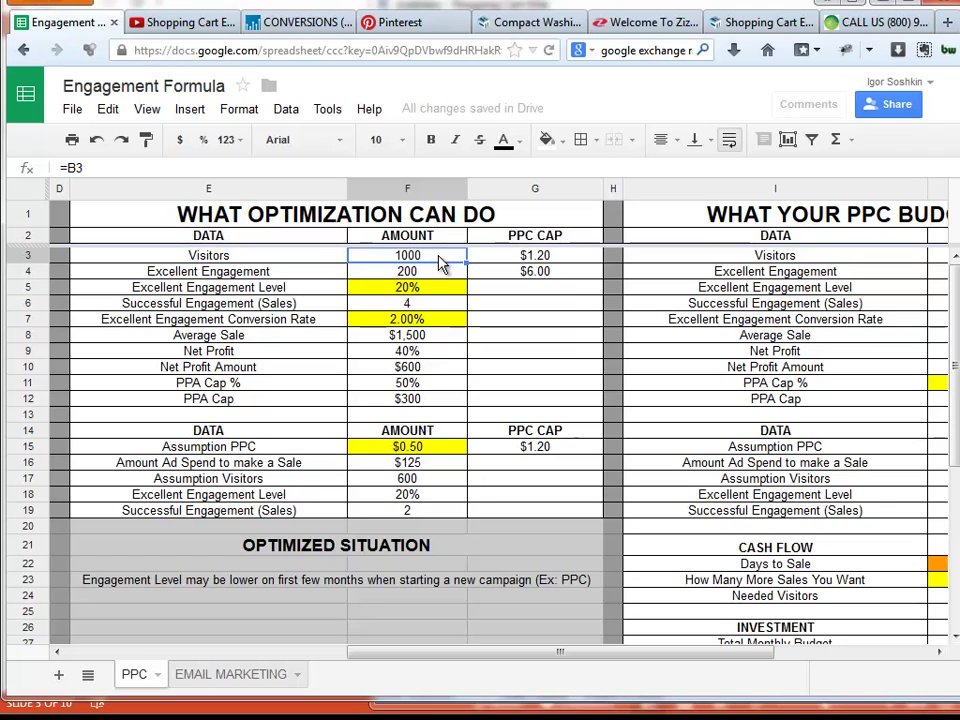
drag(205, 255, 450, 508)
click(840, 462)
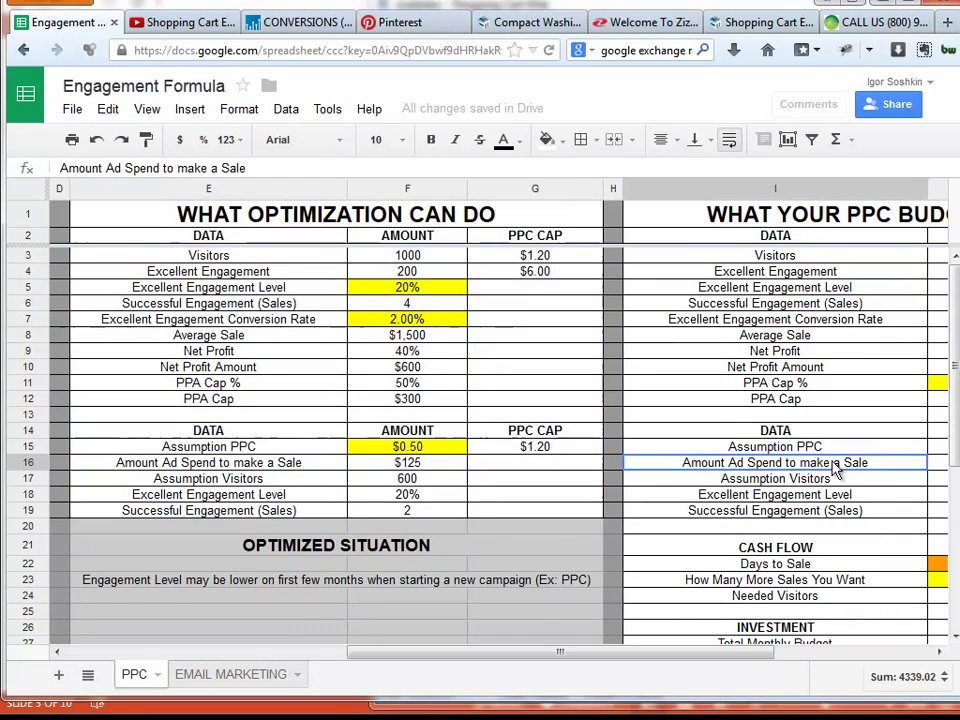
Review the budget table's Amount Ad Spend to make a Sale, How Many More Sales You Want, Needed Visitors and Total Monthly Budget amounts.
key(Right)
key(Right)
key(Left)
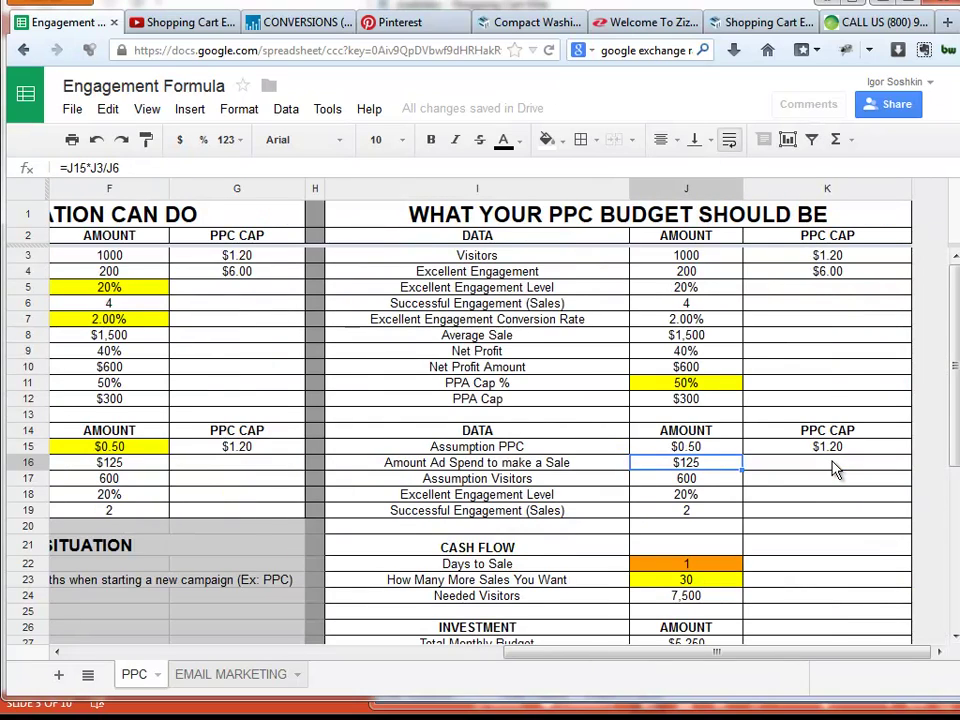
scroll(643, 529, down, 3)
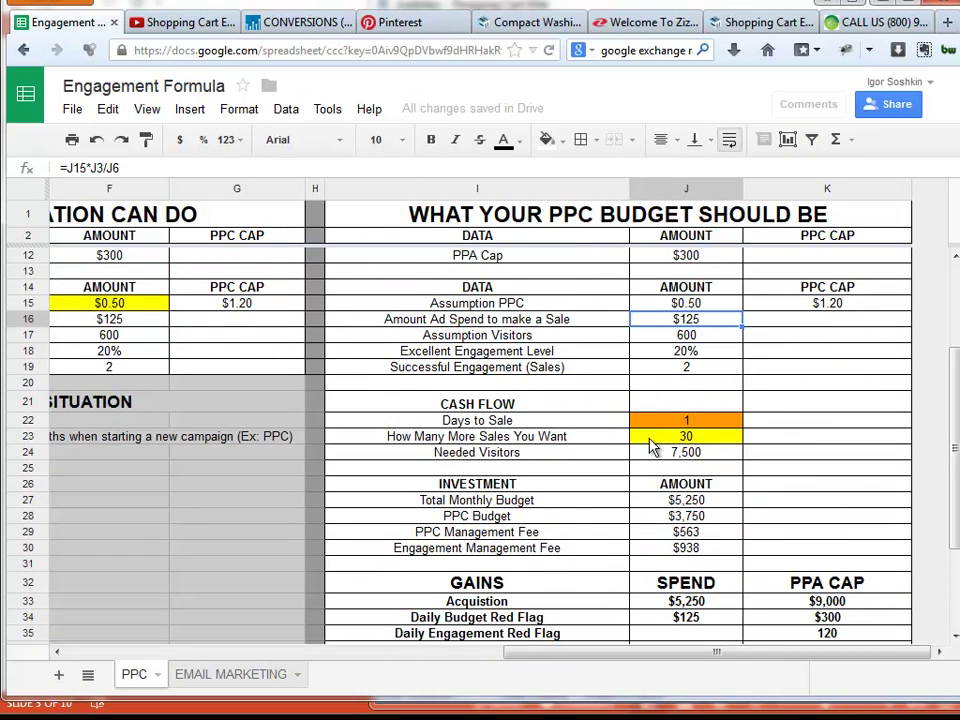
click(650, 440)
click(643, 456)
scroll(645, 463, down, 1)
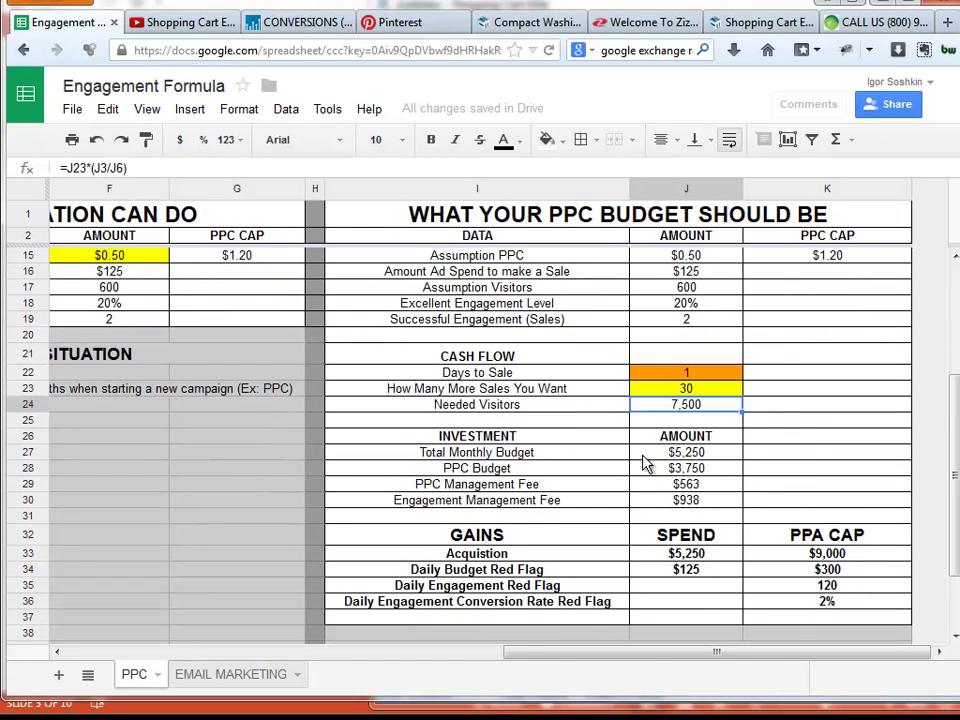
click(644, 457)
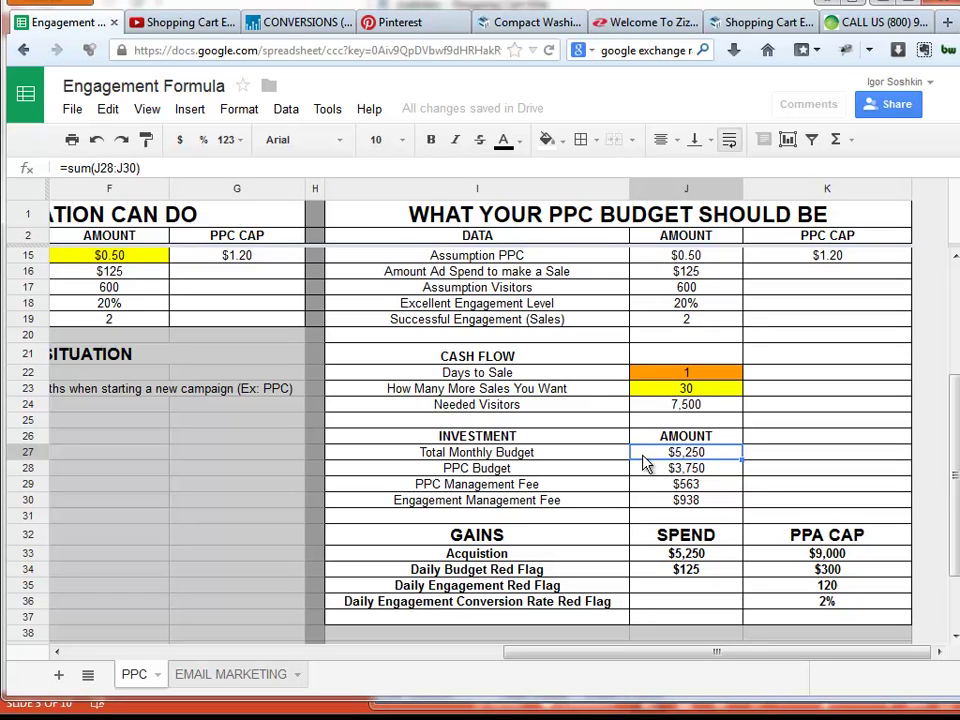
Switch to the EngagementFormula presentation in PowerPoint and go over the first bullet of the CRO vs AD SPEND slide.
key(alt+Tab)
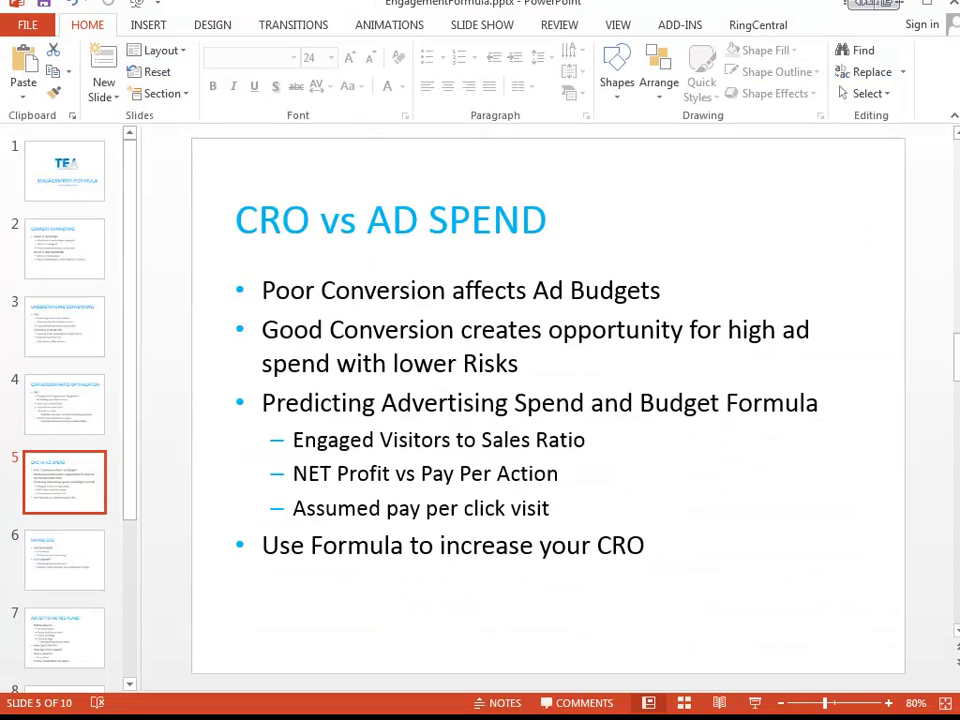
click(627, 288)
click(204, 321)
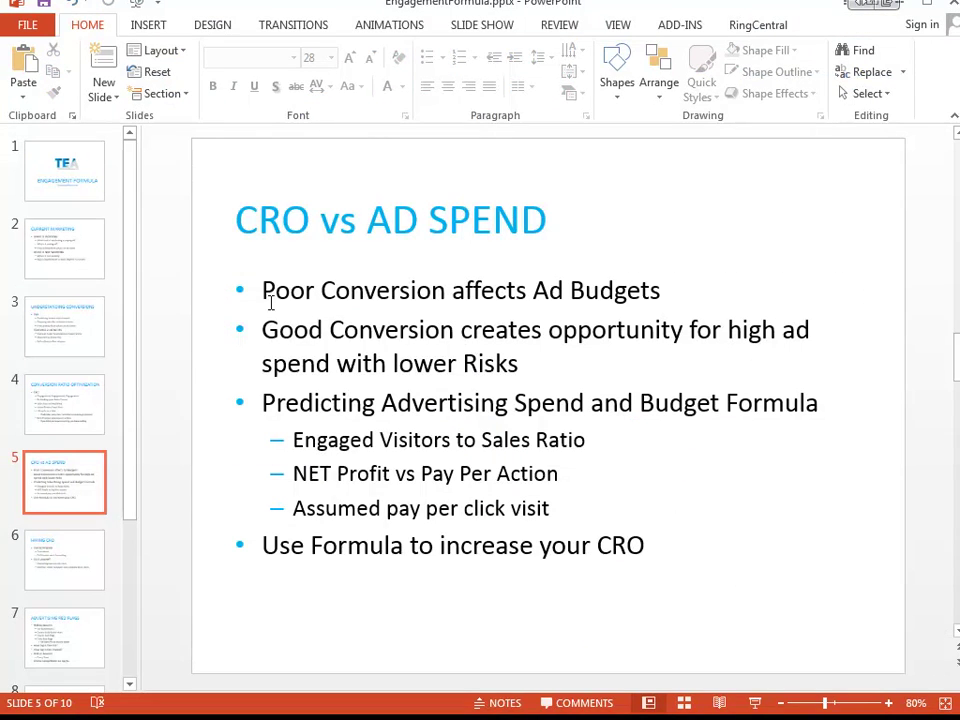